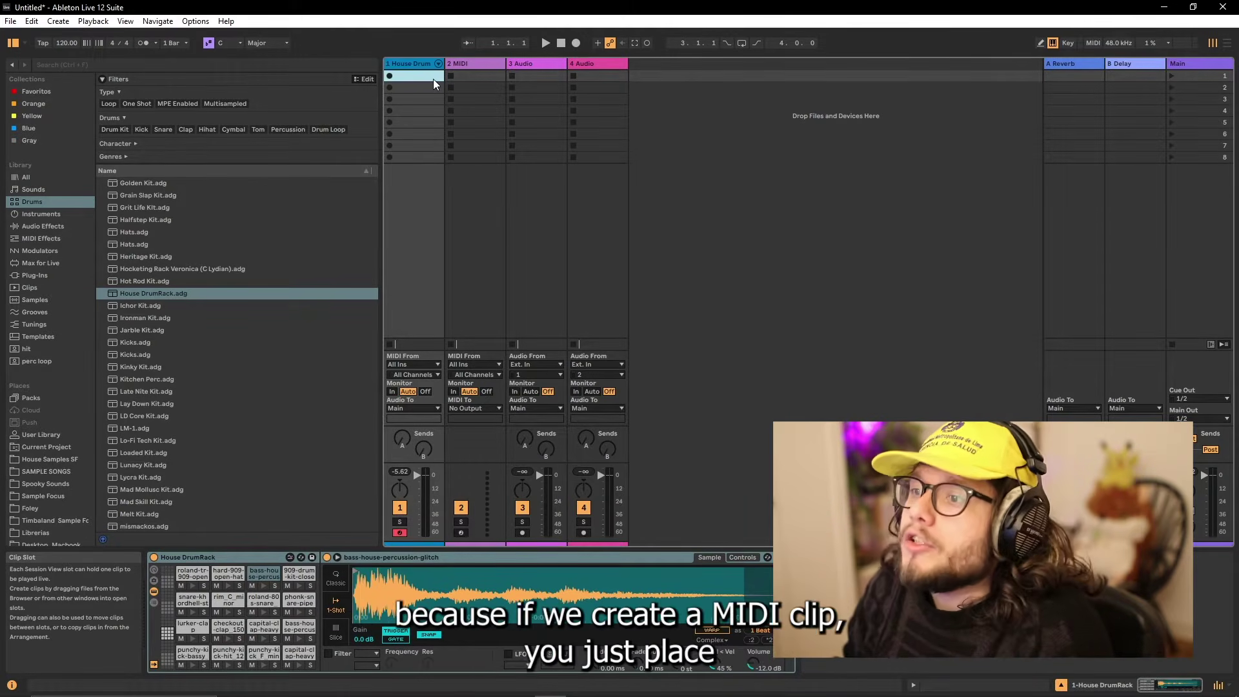
Create a MIDI clip in the drum track's first slot, place punchy-kick-bassy notes on all four beats, and play it.
{"action": "double_click", "coordinate": [418, 78]}
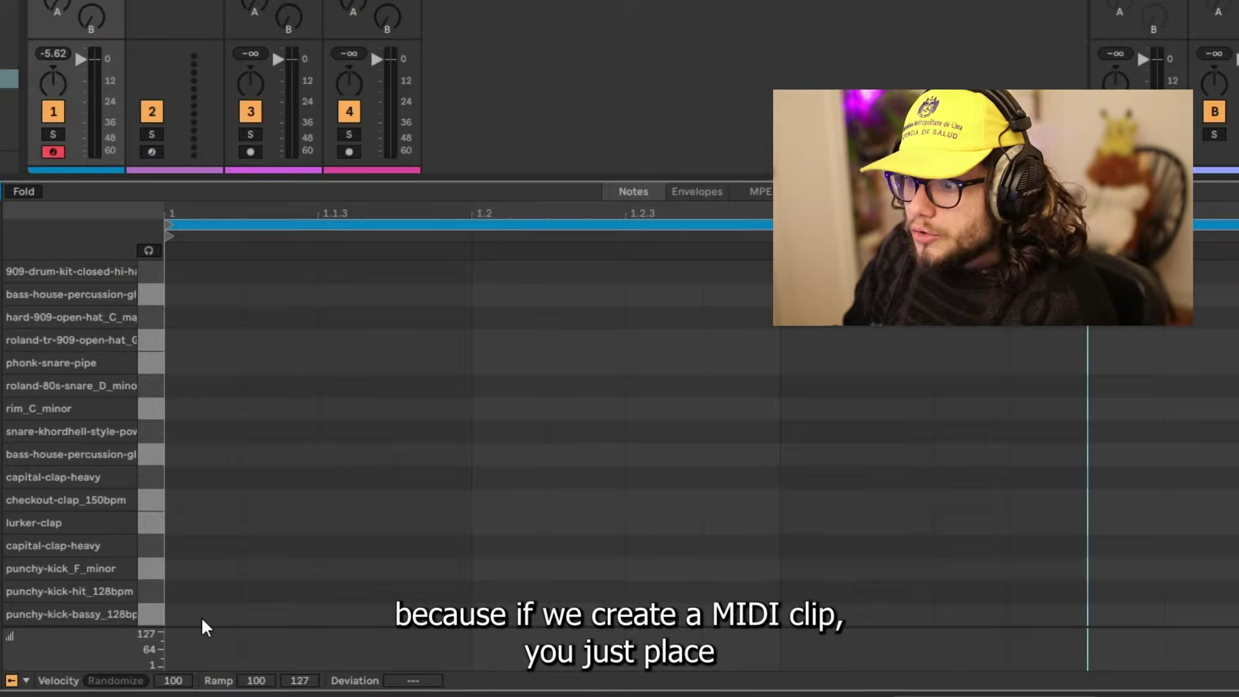
{"action": "double_click", "coordinate": [491, 627]}
{"action": "double_click", "coordinate": [510, 614]}
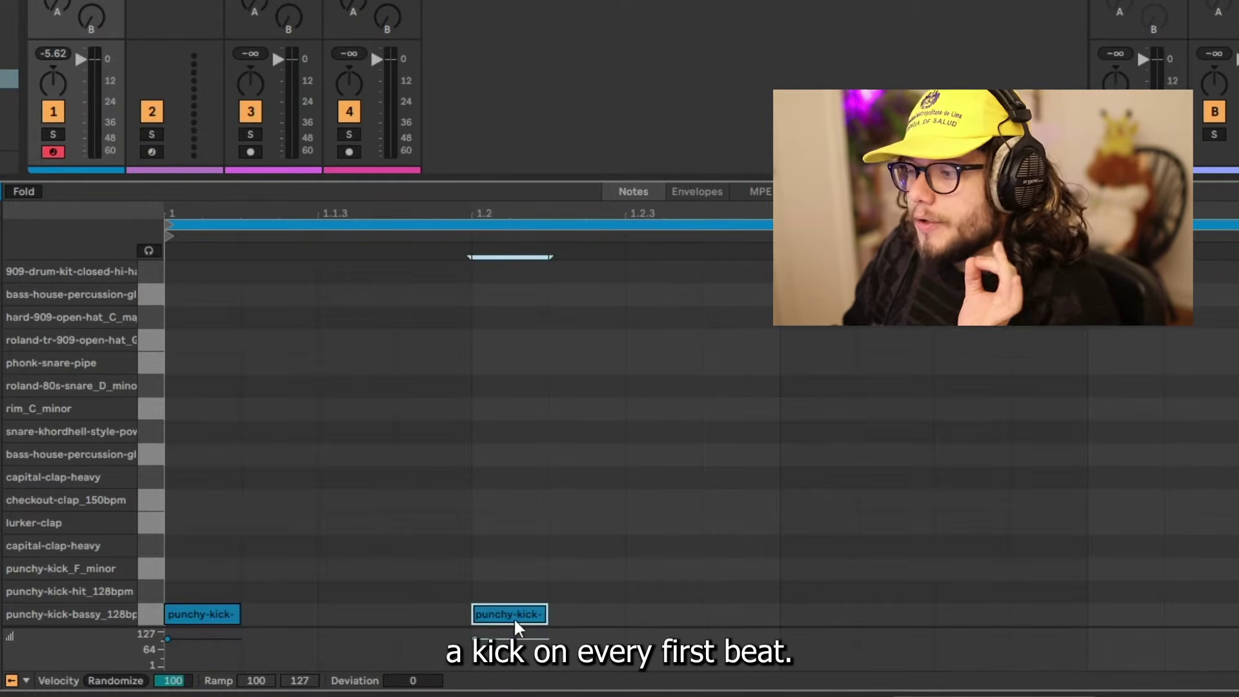
{"action": "double_click", "coordinate": [817, 613]}
{"action": "double_click", "coordinate": [1126, 613]}
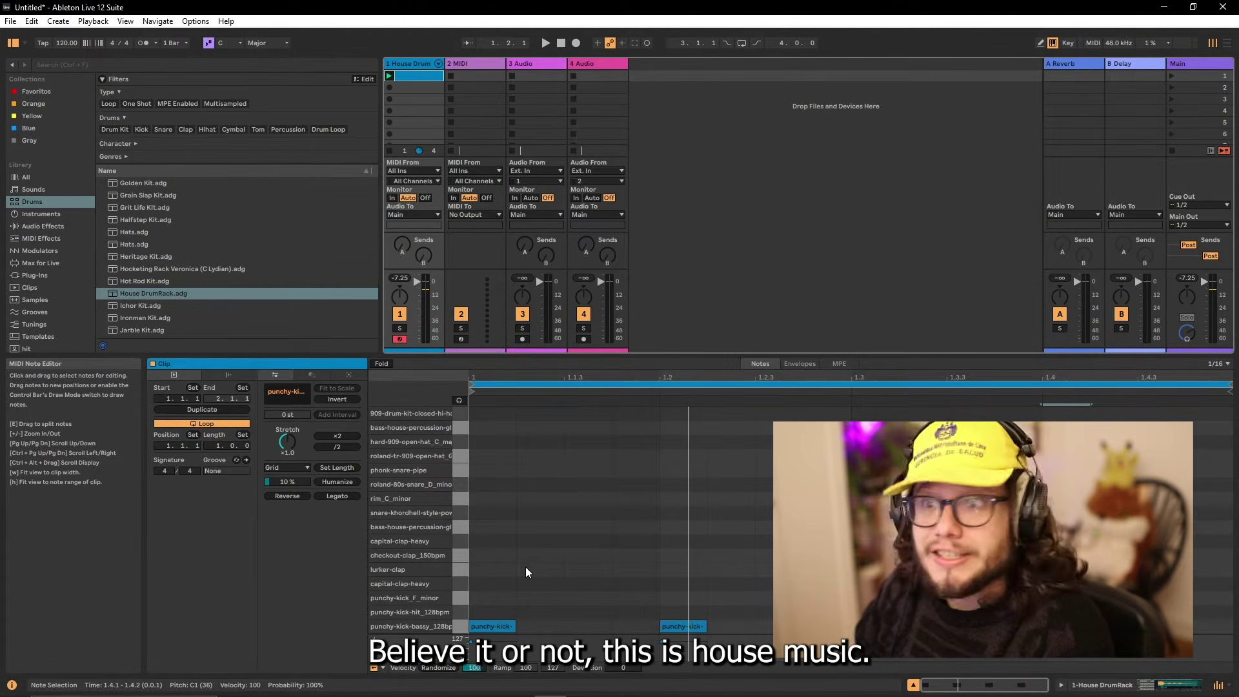
{"action": "key", "text": "space"}
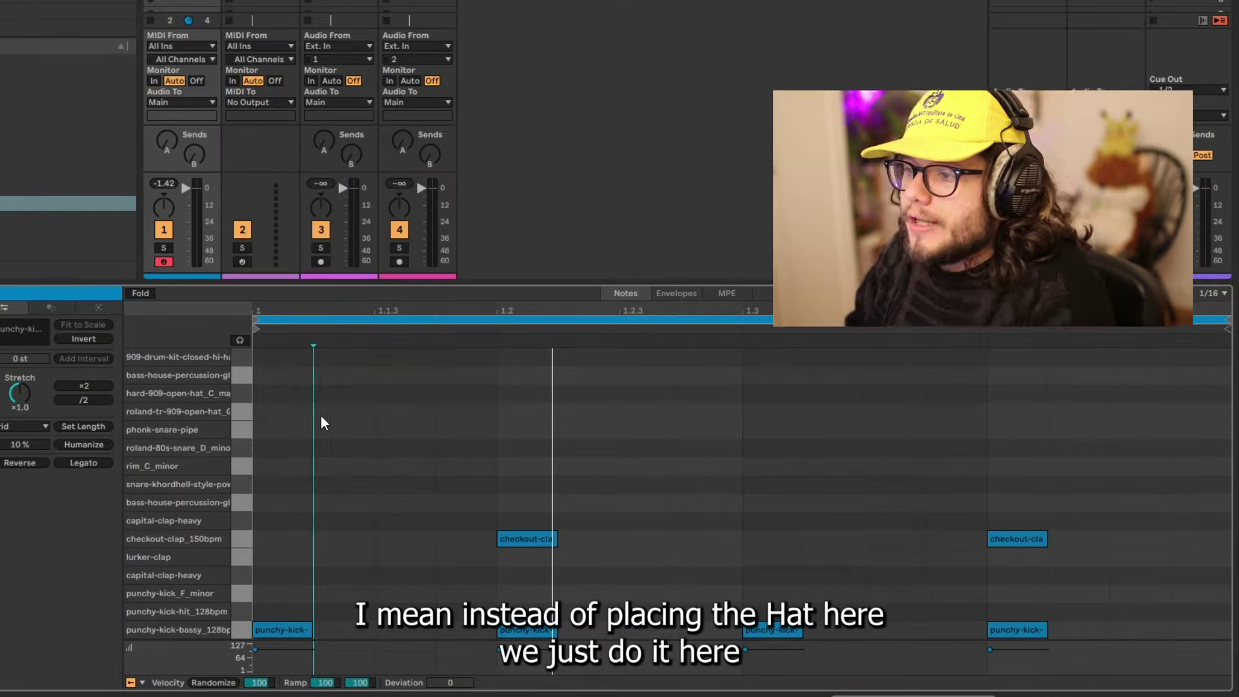
Place a roland-tr-909-open-hat note at 1.1.3, duplicate it onto the remaining three off-beats, and play the loop.
{"action": "double_click", "coordinate": [261, 411]}
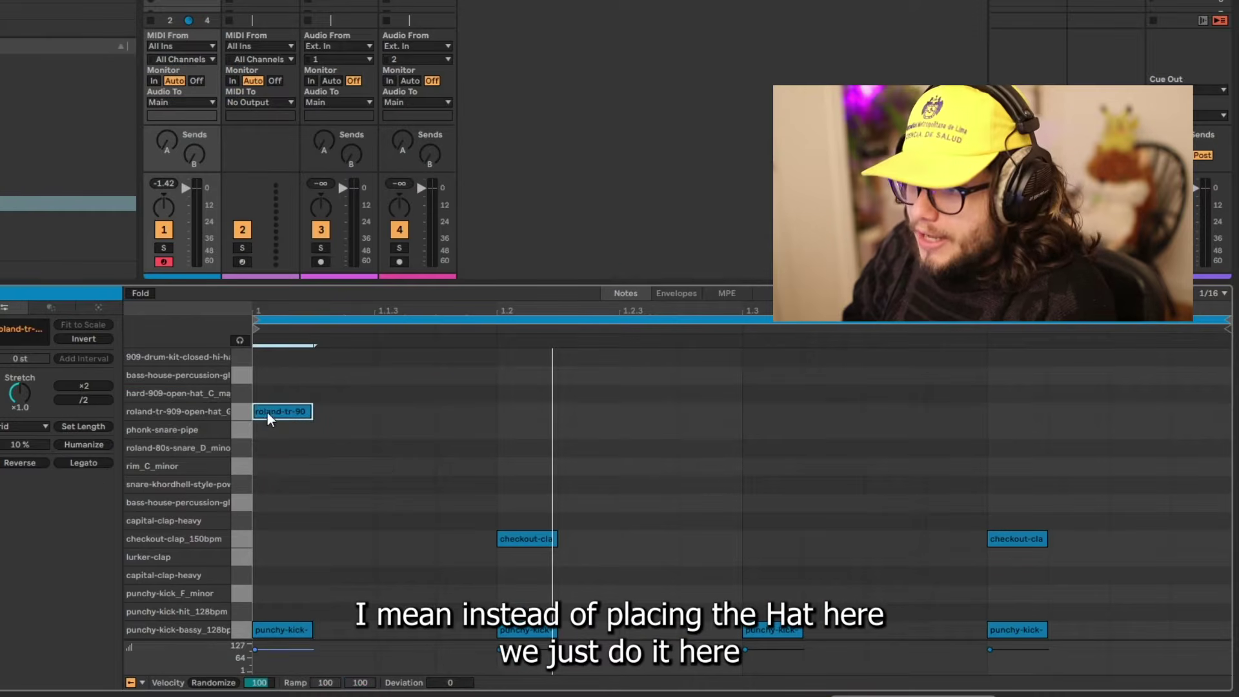
{"action": "left_click_drag", "start_coordinate": [267, 415], "coordinate": [394, 414]}
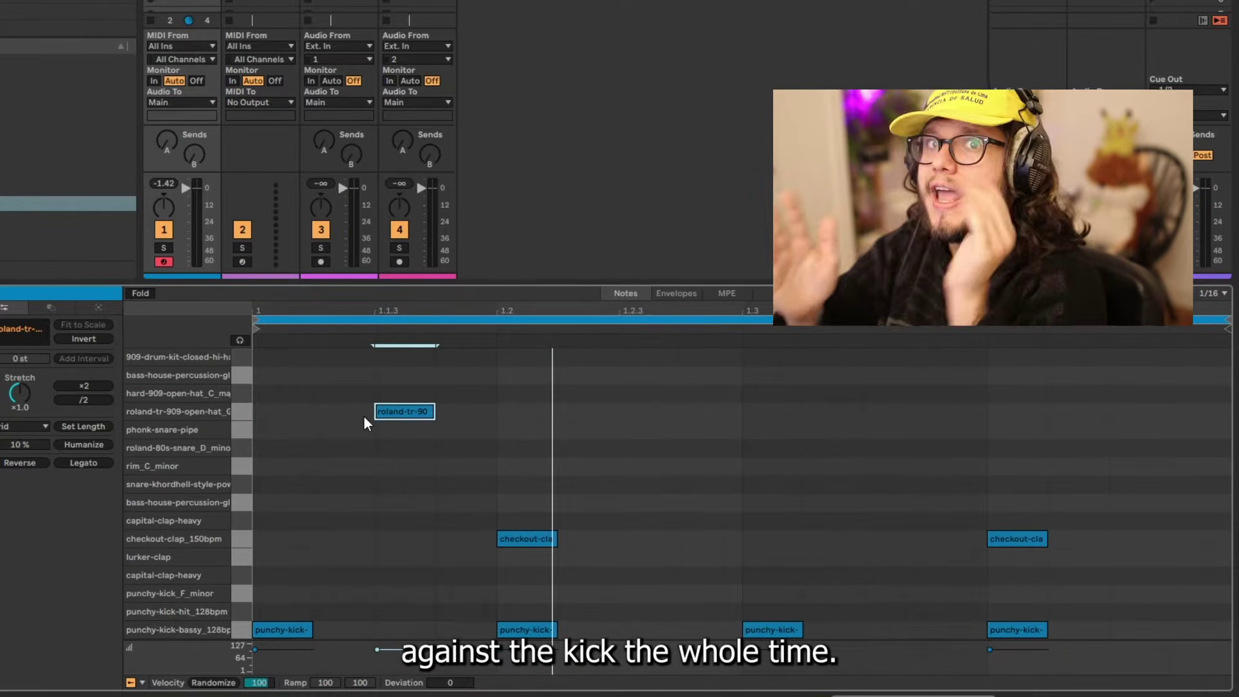
{"action": "key", "text": "ctrl+d"}
{"action": "key", "text": "ctrl+d"}
{"action": "key", "text": "ctrl+d"}
{"action": "key", "text": "space"}
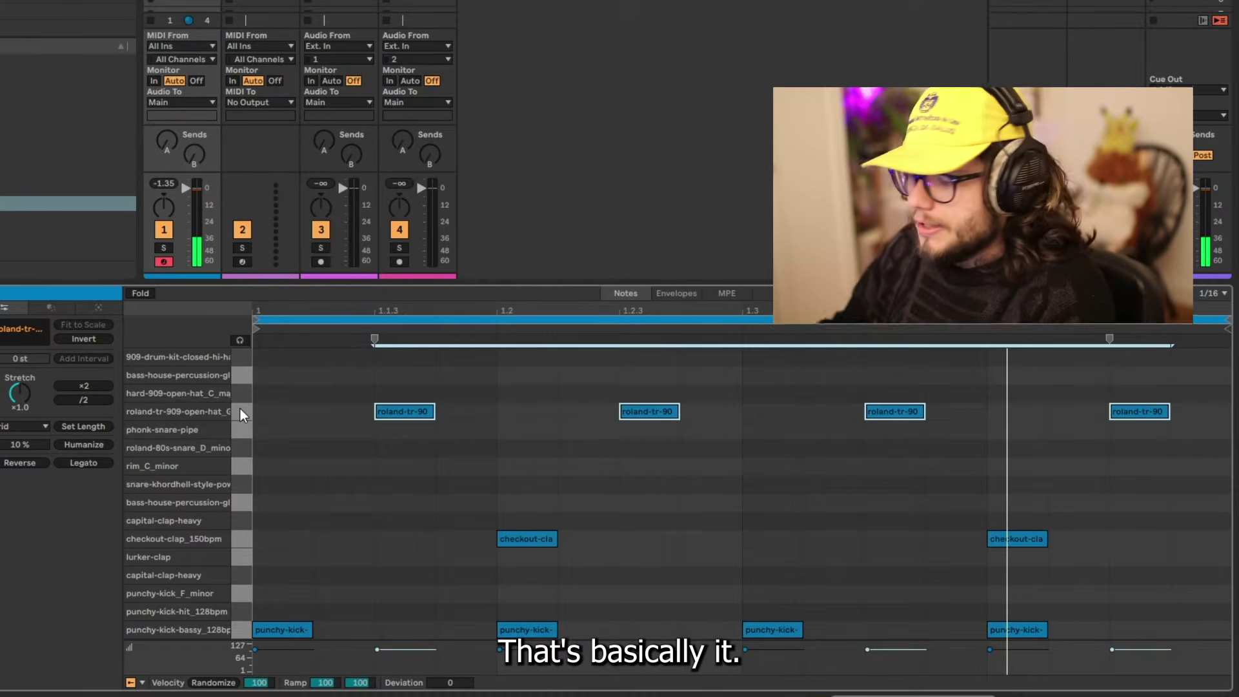
Shift the four off-beat hat notes across neighbouring drum rows to try the other hat samples.
{"action": "key", "text": "Up"}
{"action": "key", "text": "Up"}
{"action": "key", "text": "Down"}
{"action": "key", "text": "Down"}
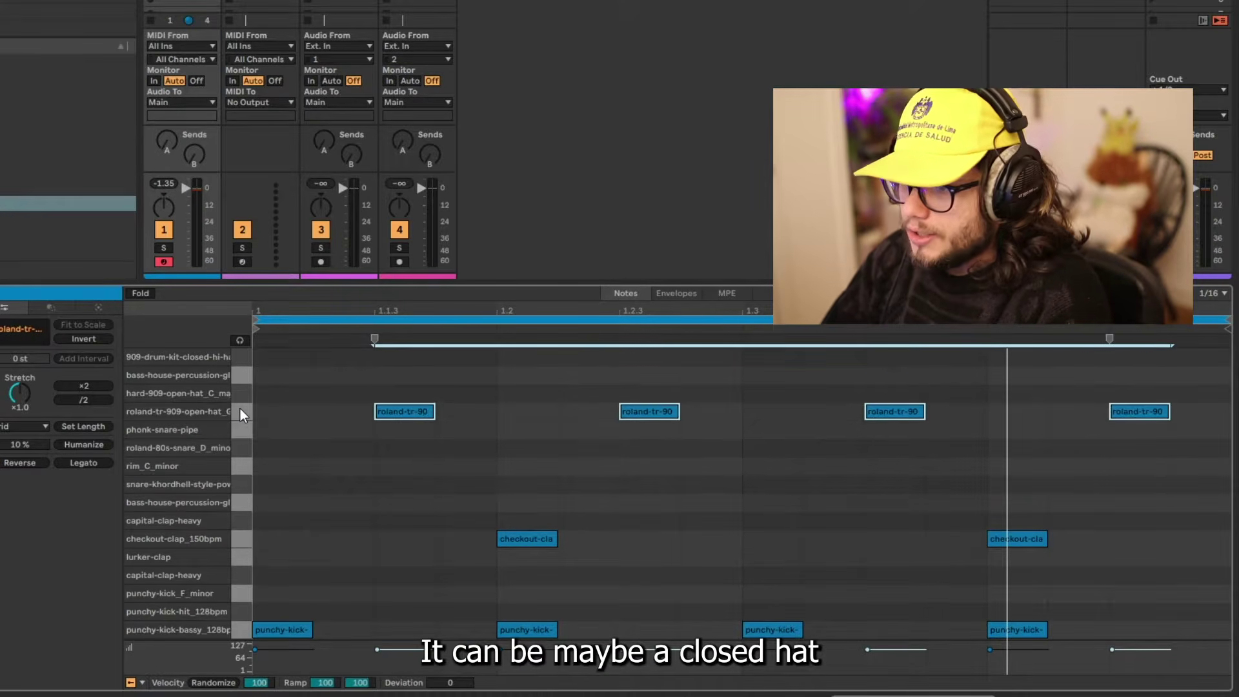
{"action": "key", "text": "Up"}
{"action": "key", "text": "Up"}
{"action": "key", "text": "Up"}
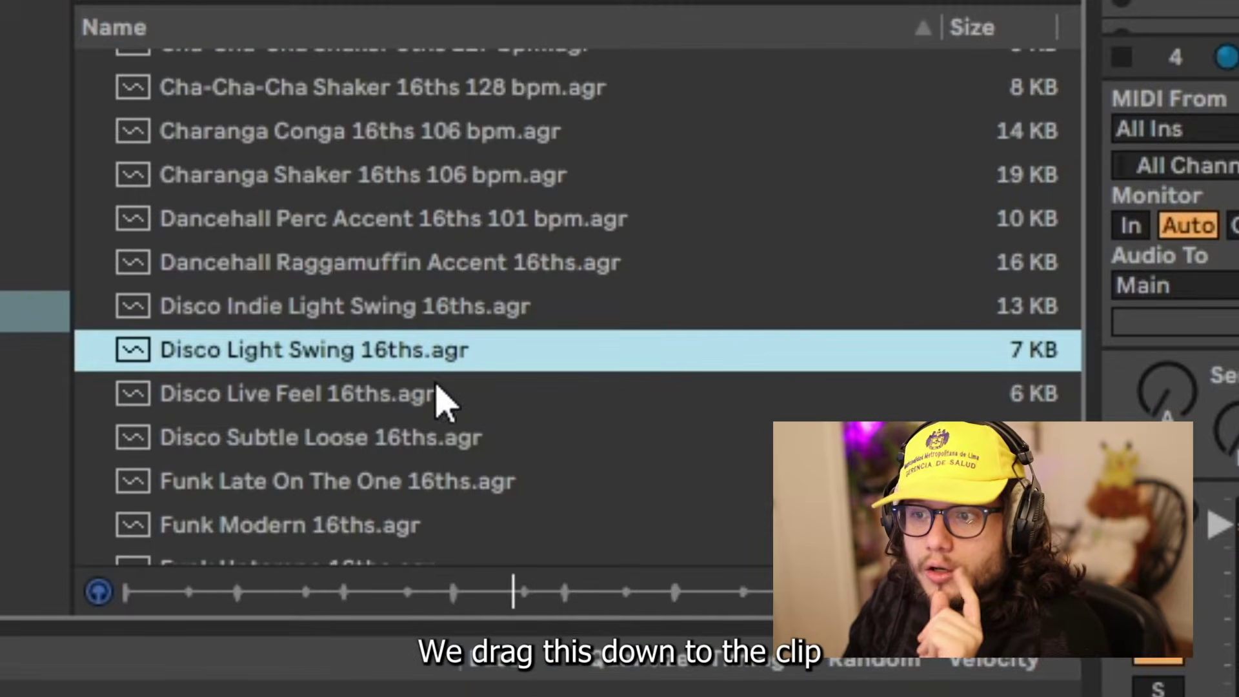
Apply the Disco Light Swing 16ths groove to the drum clip and change the groove's base to 1/8.
{"action": "mouse_move", "coordinate": [449, 350]}
{"action": "left_mouse_down"}
{"action": "mouse_move", "coordinate": [473, 396]}
{"action": "mouse_move", "coordinate": [523, 249]}
{"action": "mouse_move", "coordinate": [571, 379]}
{"action": "mouse_move", "coordinate": [580, 262]}
{"action": "mouse_move", "coordinate": [574, 439]}
{"action": "left_mouse_up"}
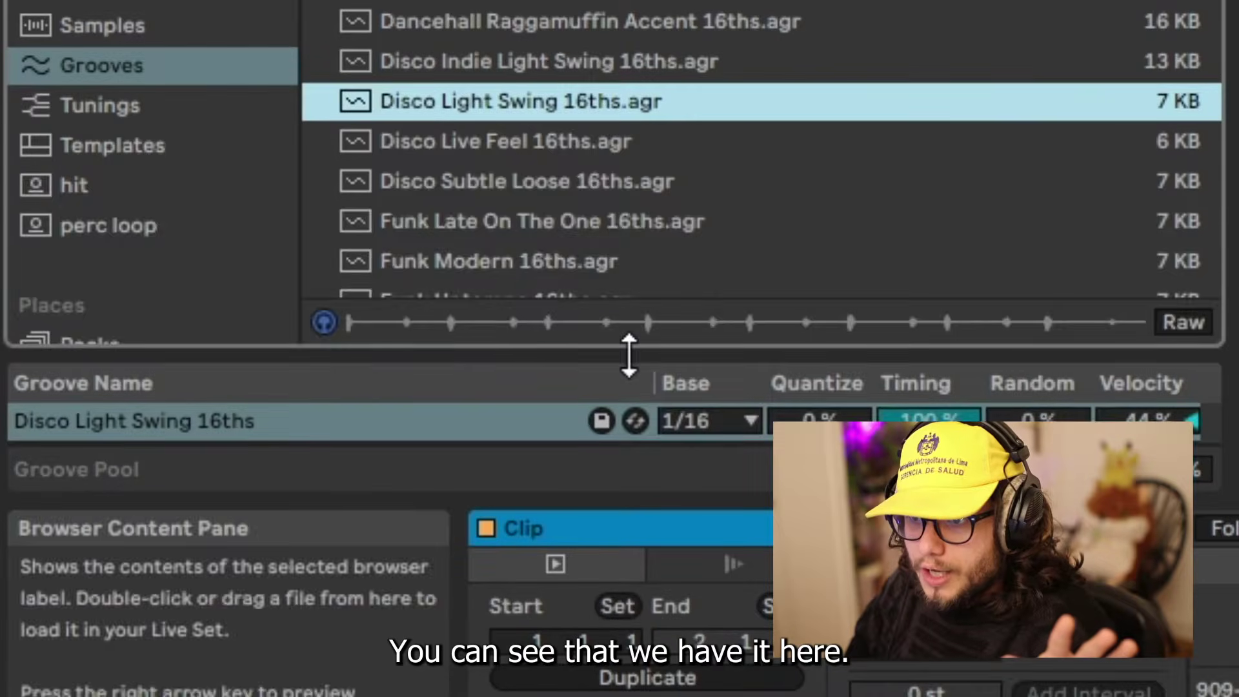
{"action": "left_click_drag", "start_coordinate": [197, 311], "coordinate": [203, 258]}
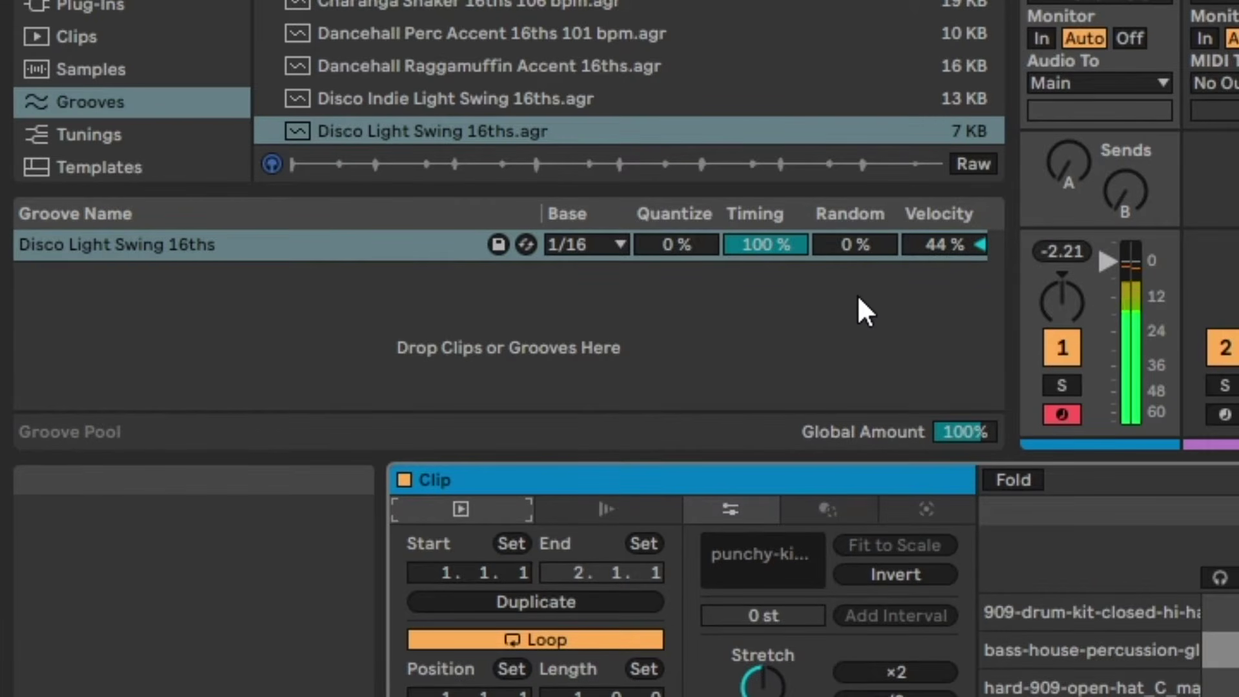
{"action": "left_click", "coordinate": [586, 244]}
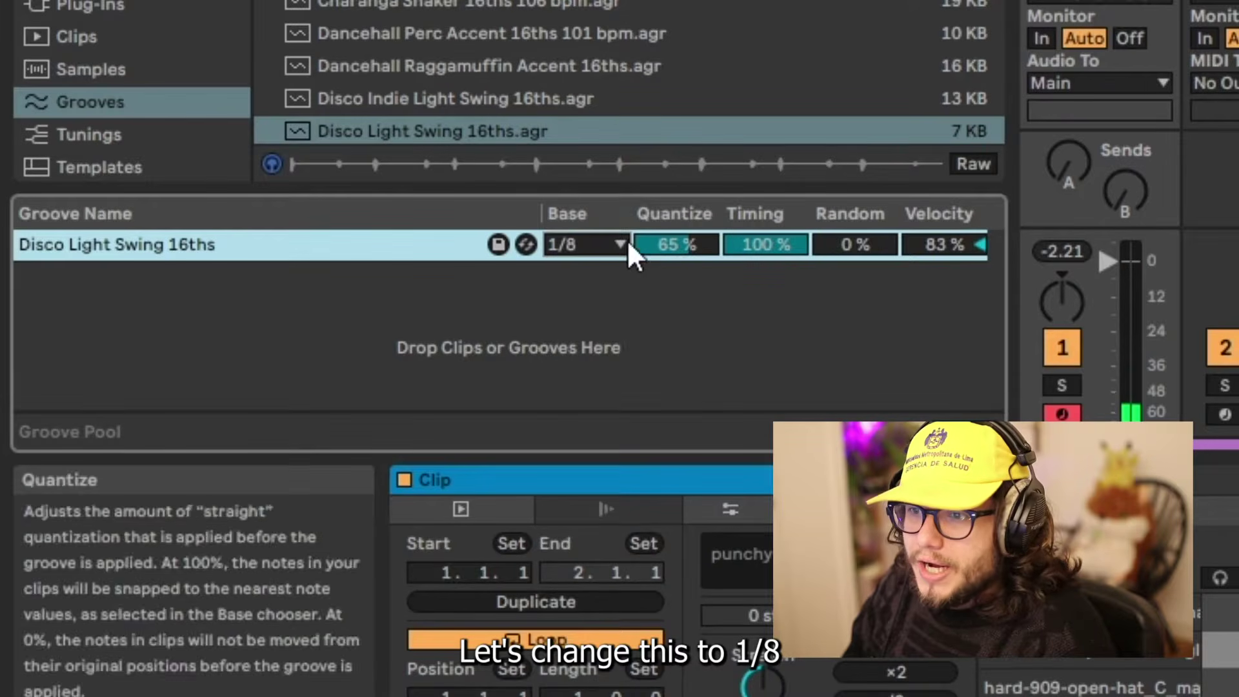
Set the groove's timing to 66% and its quantize to about 45%.
{"action": "mouse_move", "coordinate": [665, 246]}
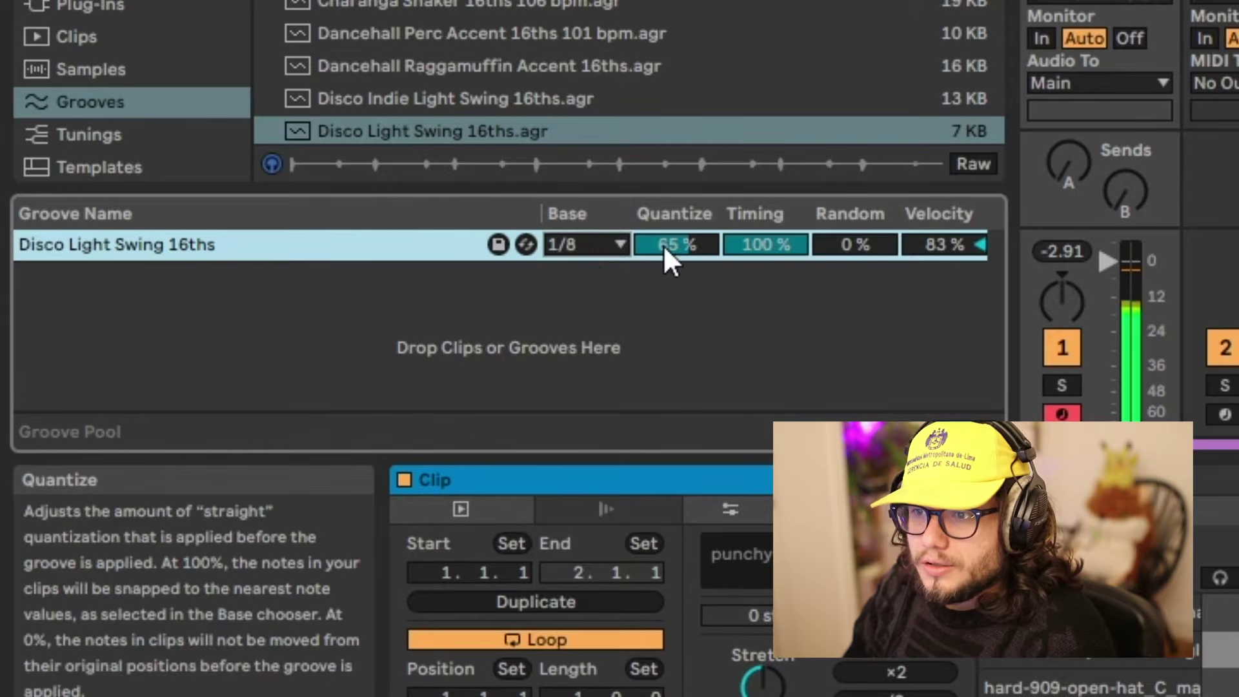
{"action": "left_click_drag", "start_coordinate": [724, 243], "coordinate": [723, 249]}
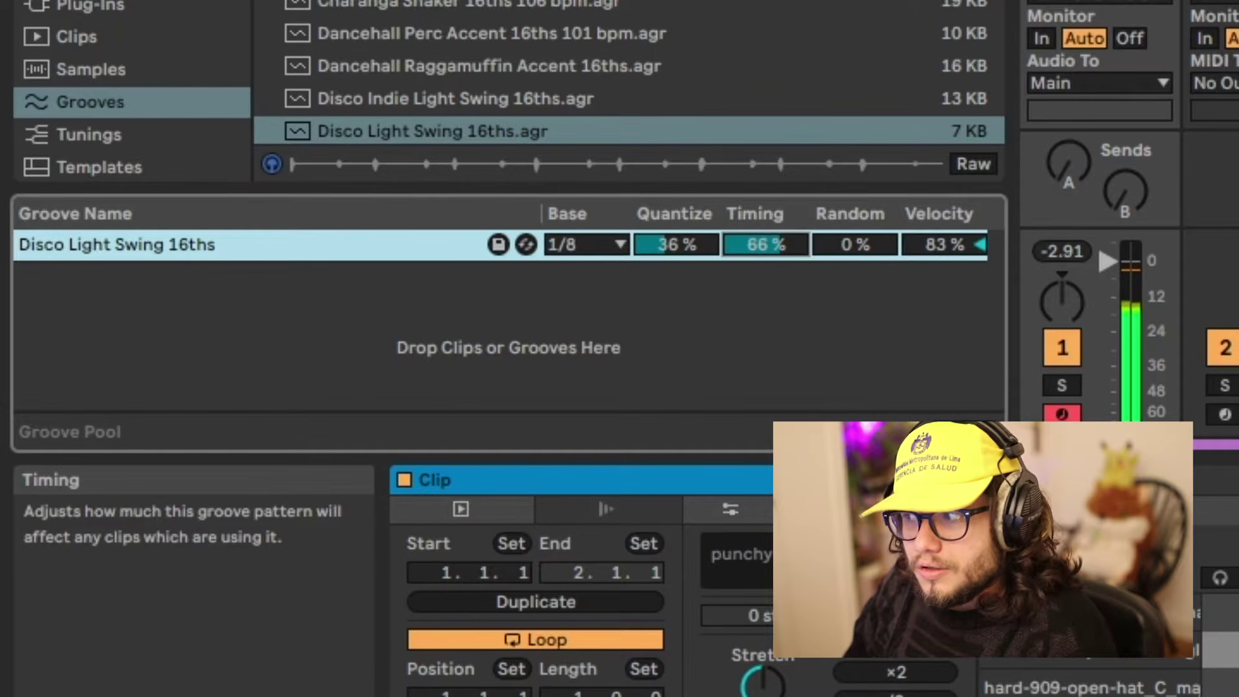
{"action": "mouse_move", "coordinate": [641, 253]}
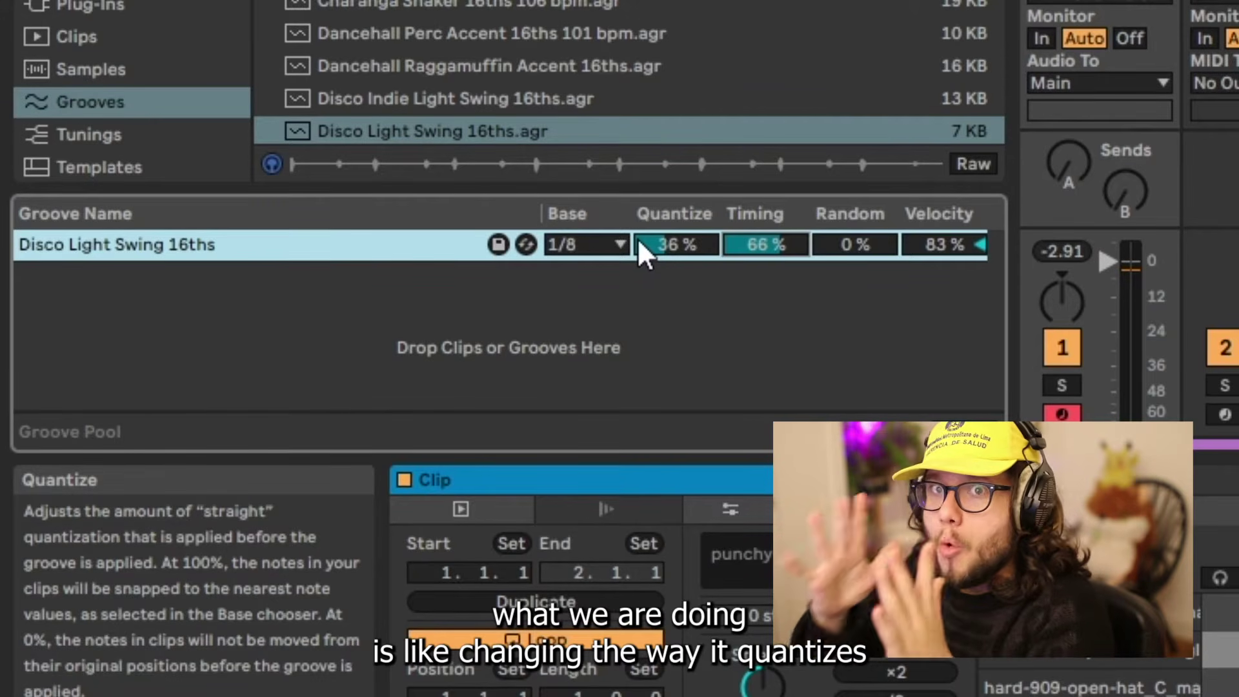
{"action": "left_click_drag", "start_coordinate": [639, 242], "coordinate": [639, 236]}
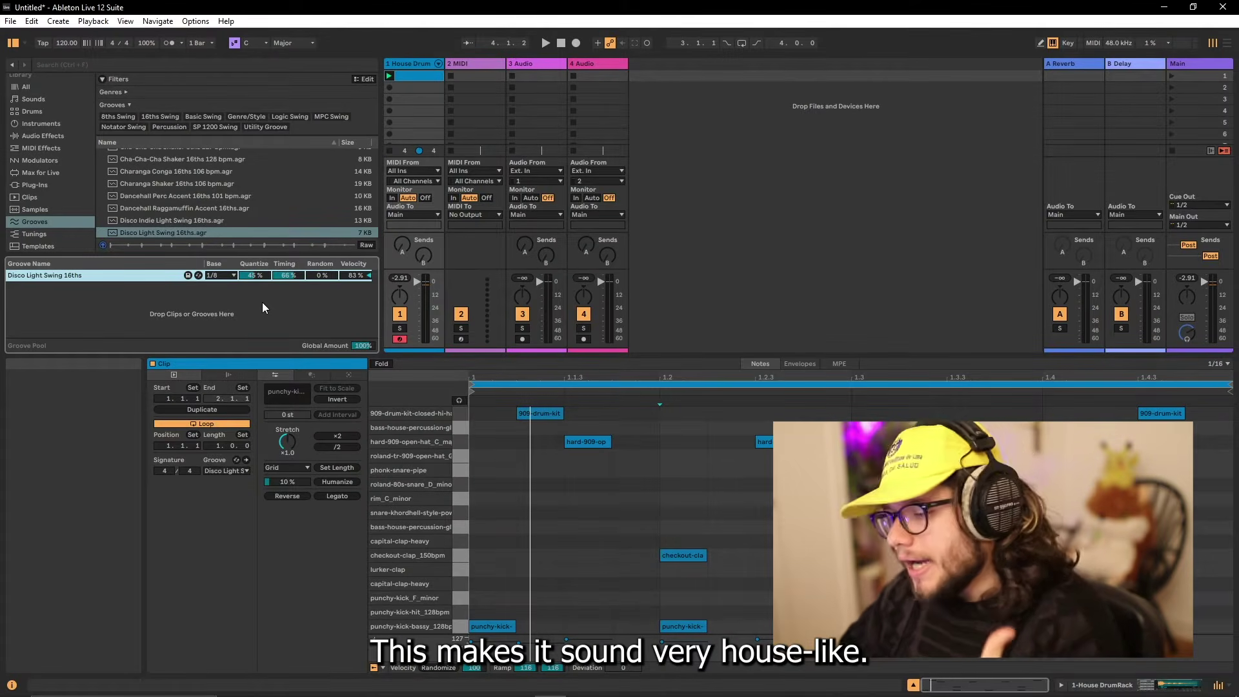
Play the loop with the groove's quantize at 0% for comparison, and raise quantize to 48%.
{"action": "left_click_drag", "start_coordinate": [254, 275], "coordinate": [254, 322]}
{"action": "key", "text": "space"}
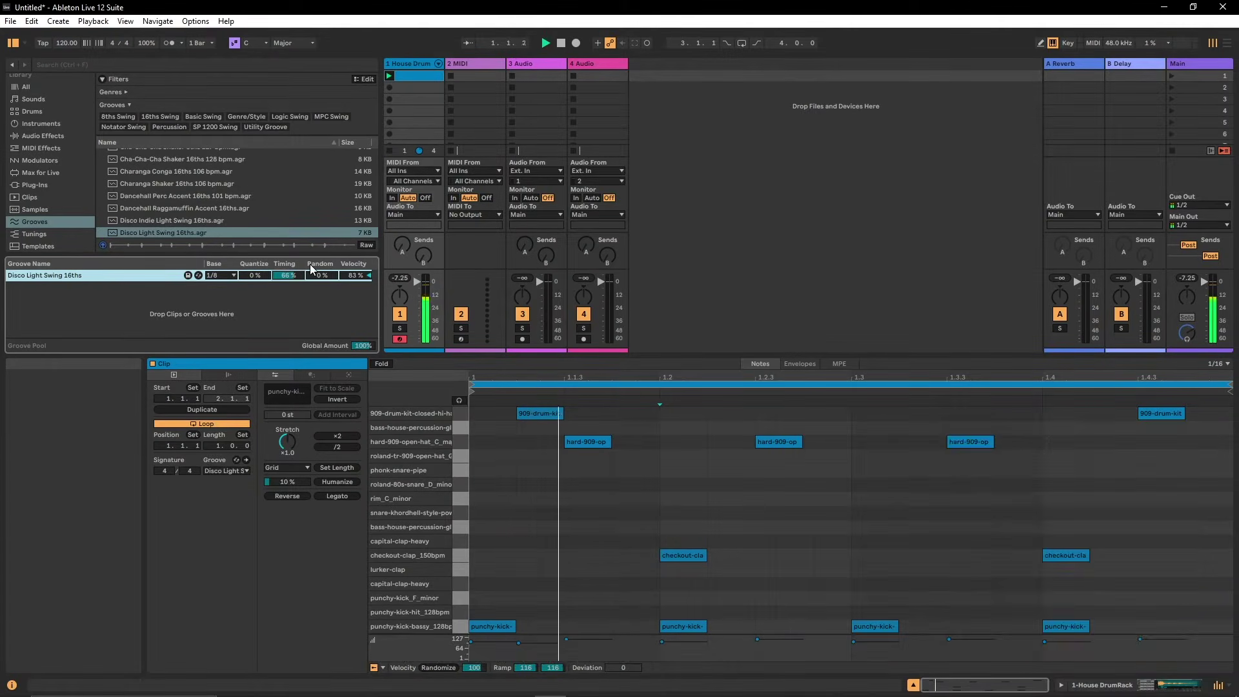
{"action": "left_click_drag", "start_coordinate": [256, 276], "coordinate": [251, 245]}
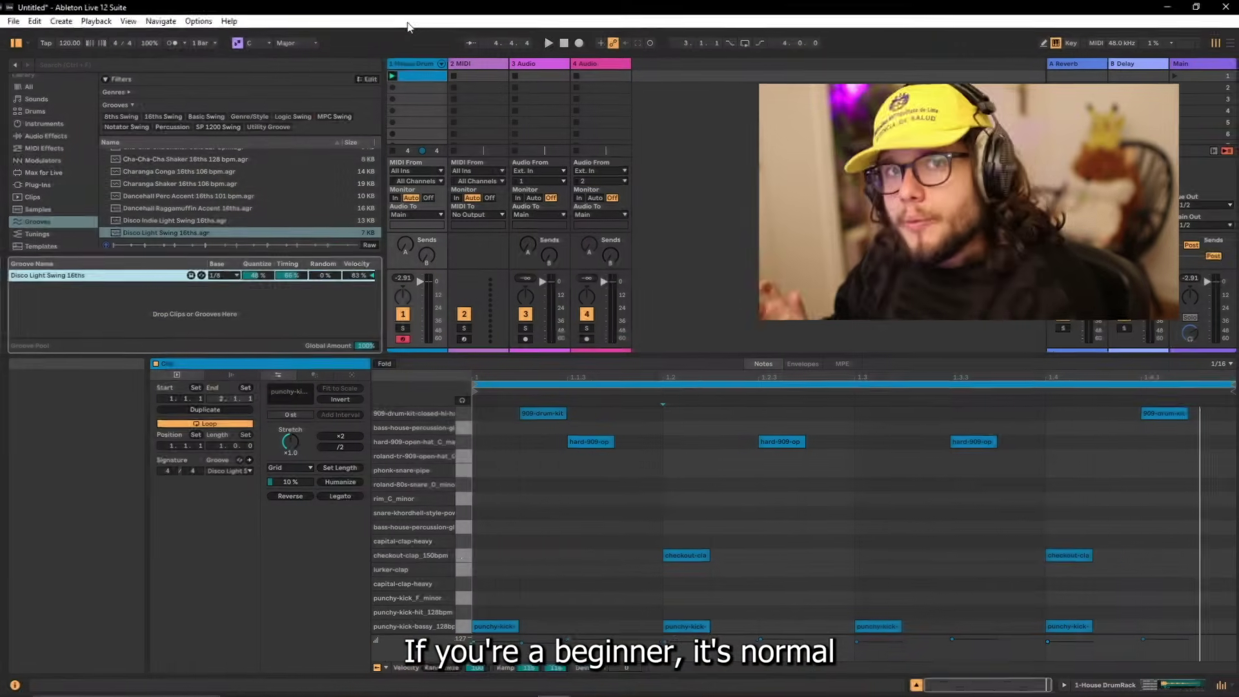
Fill the drum clip with scattered extra snare, rim and clap notes across the bar.
{"action": "double_click", "coordinate": [478, 508]}
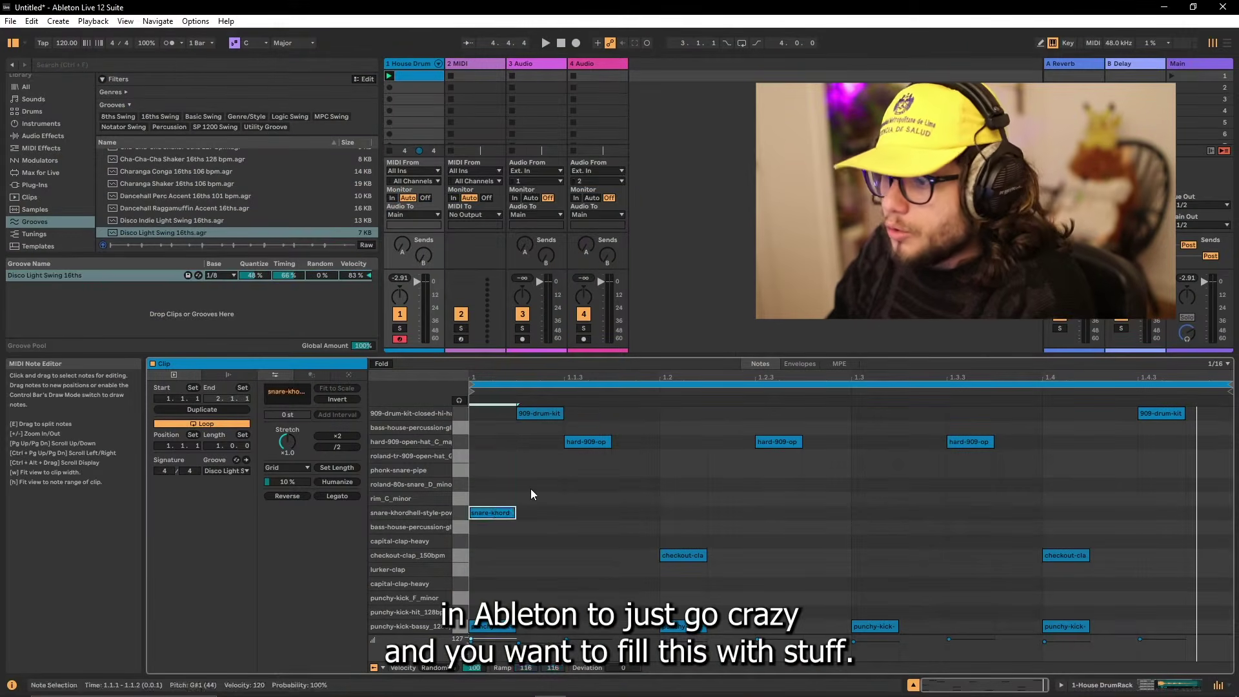
{"action": "double_click", "coordinate": [530, 487]}
{"action": "double_click", "coordinate": [606, 483]}
{"action": "double_click", "coordinate": [671, 495]}
{"action": "double_click", "coordinate": [777, 484]}
{"action": "double_click", "coordinate": [928, 512]}
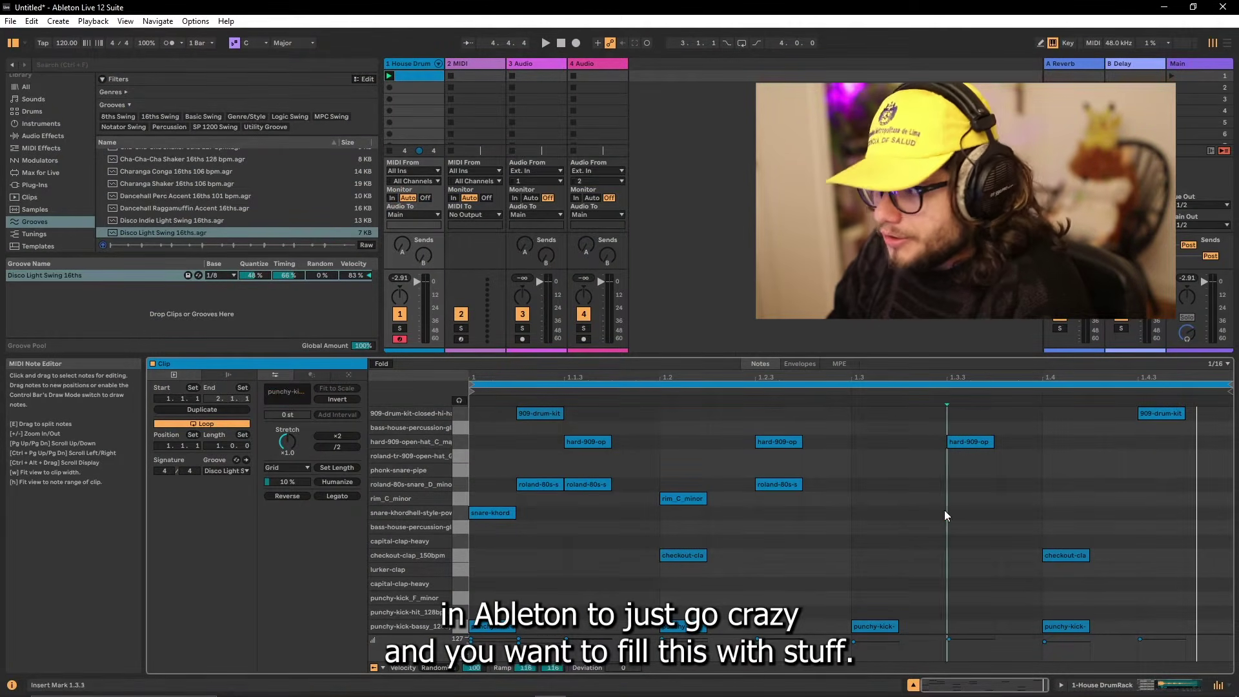
{"action": "double_click", "coordinate": [891, 511]}
{"action": "left_click", "coordinate": [855, 559]}
{"action": "double_click", "coordinate": [855, 555]}
{"action": "double_click", "coordinate": [1160, 500]}
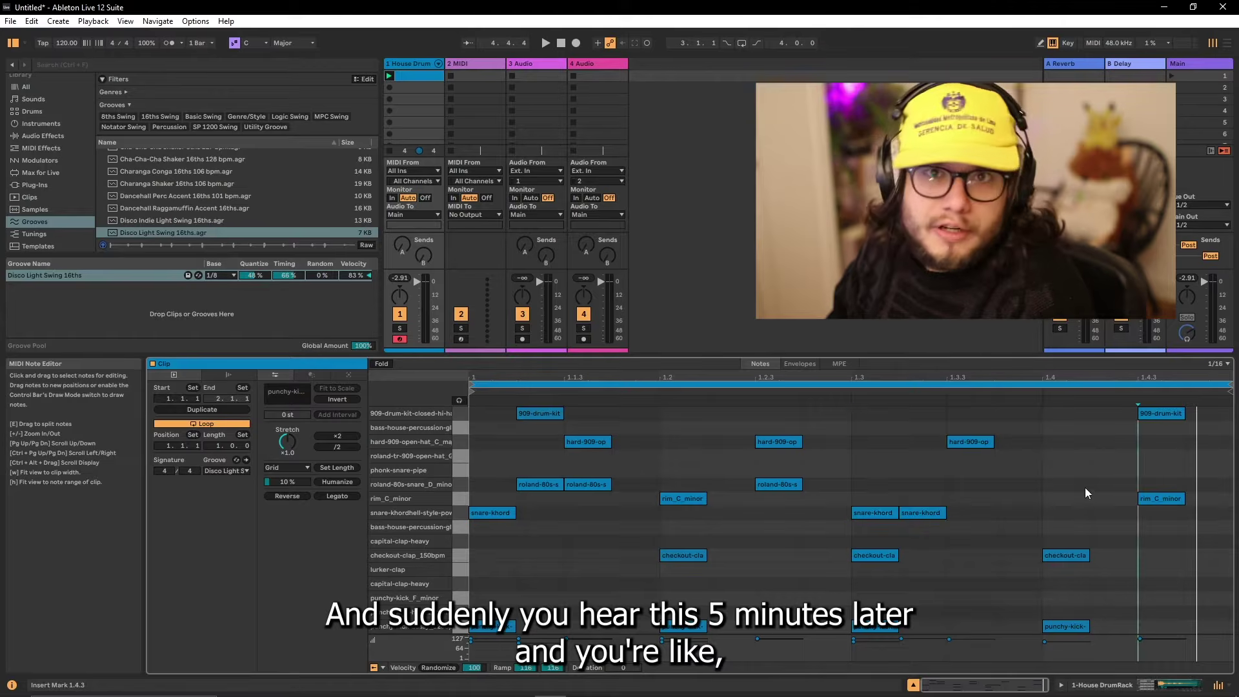
{"action": "double_click", "coordinate": [1085, 487]}
{"action": "double_click", "coordinate": [1001, 495]}
{"action": "double_click", "coordinate": [871, 583]}
{"action": "double_click", "coordinate": [588, 569]}
{"action": "double_click", "coordinate": [635, 527]}
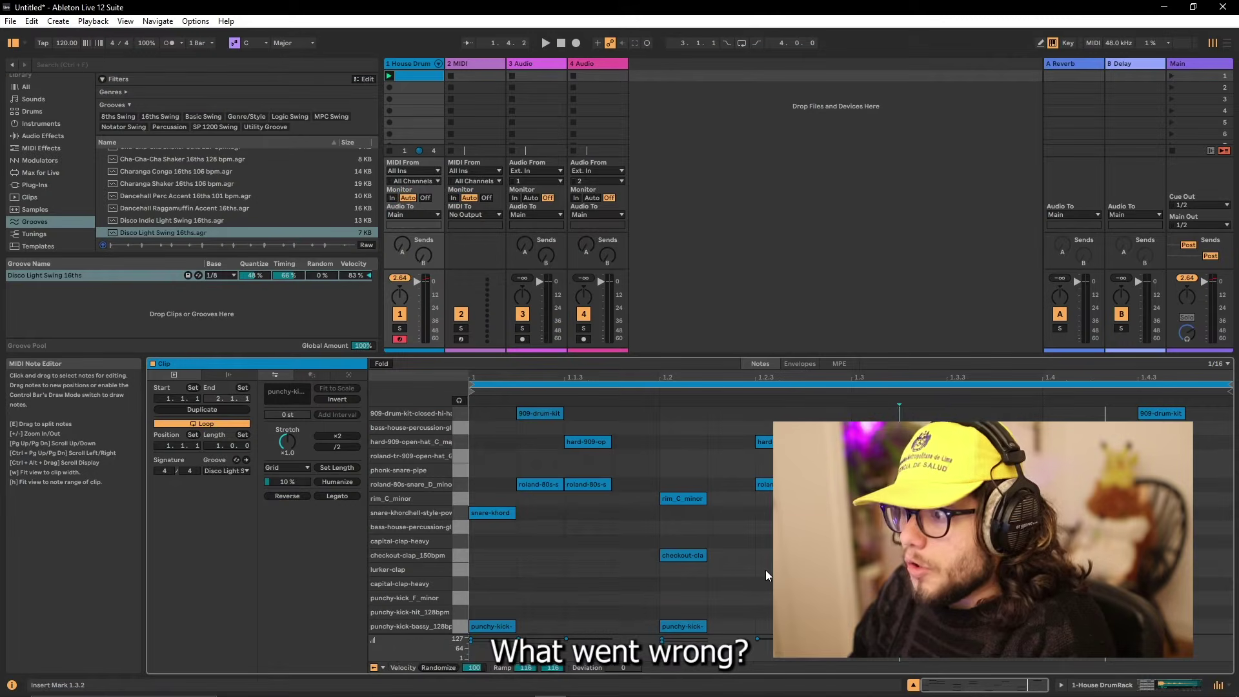
Undo all the extra snare, rim and clap notes added to the drum clip.
{"action": "key", "text": "ctrl+z"}
{"action": "key", "text": "ctrl+z"}
{"action": "key", "text": "ctrl+z"}
{"action": "key", "text": "ctrl+z"}
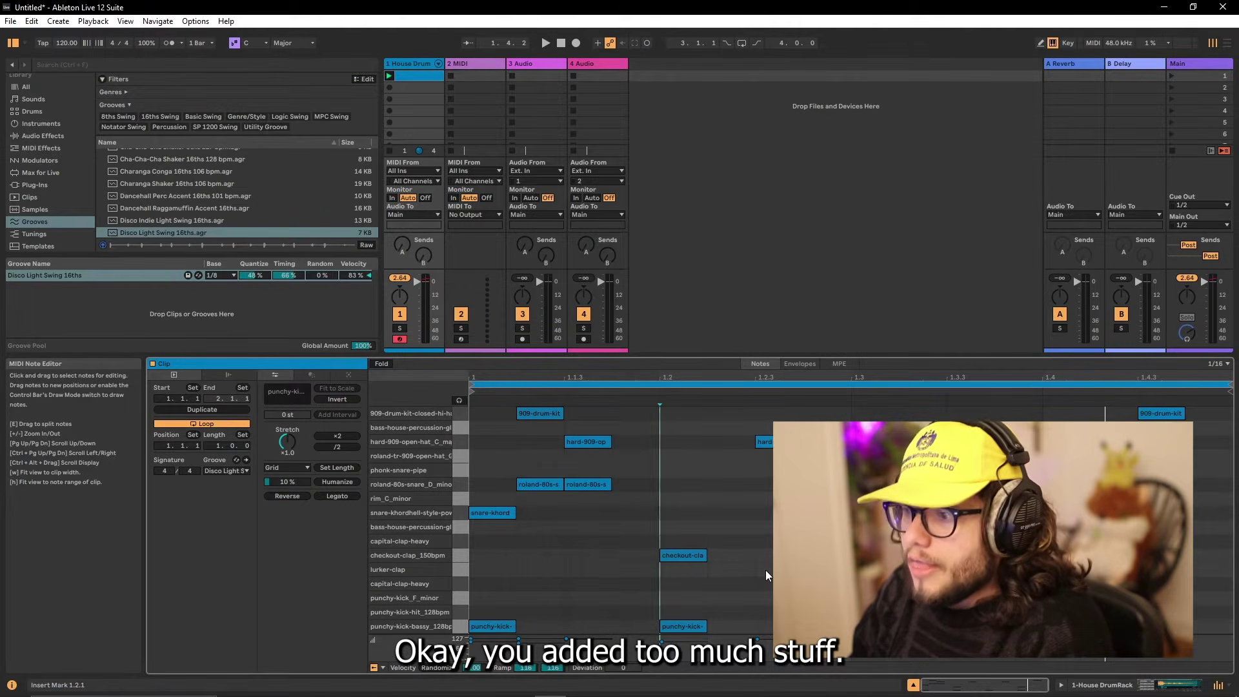
{"action": "key", "text": "ctrl+z"}
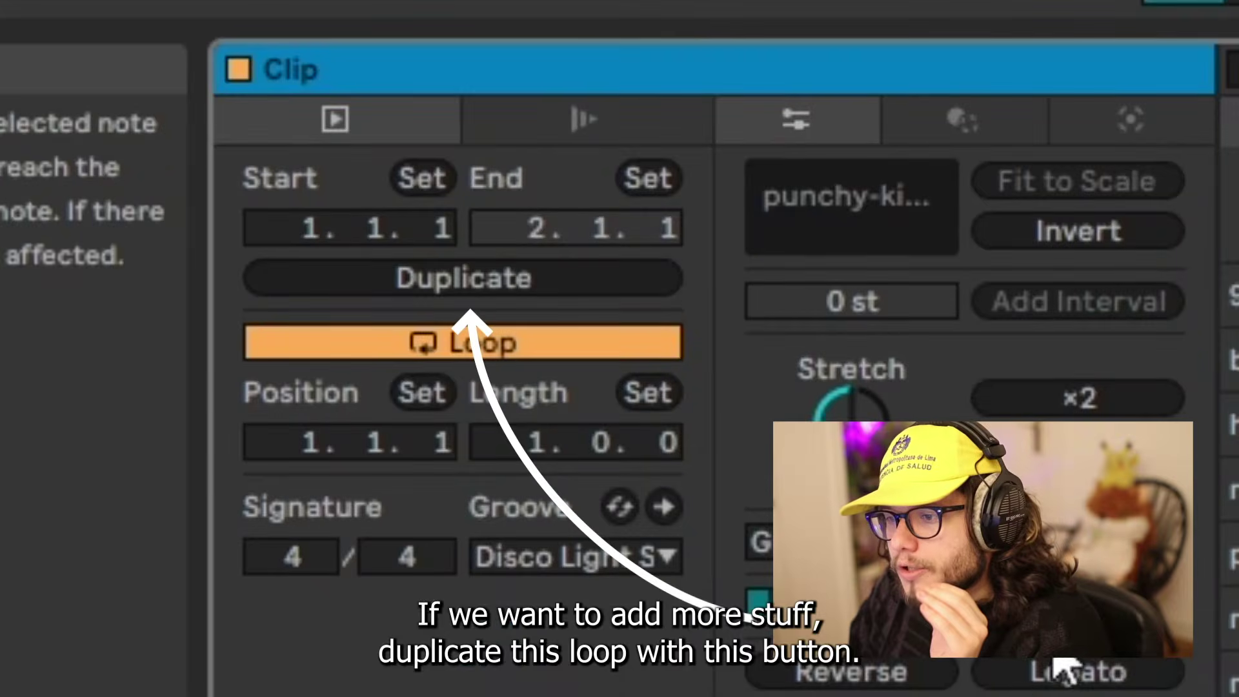
Duplicate the drum loop to two bars and move the percussion notes on its last beat to rim_C_minor.
{"action": "left_click", "coordinate": [202, 409]}
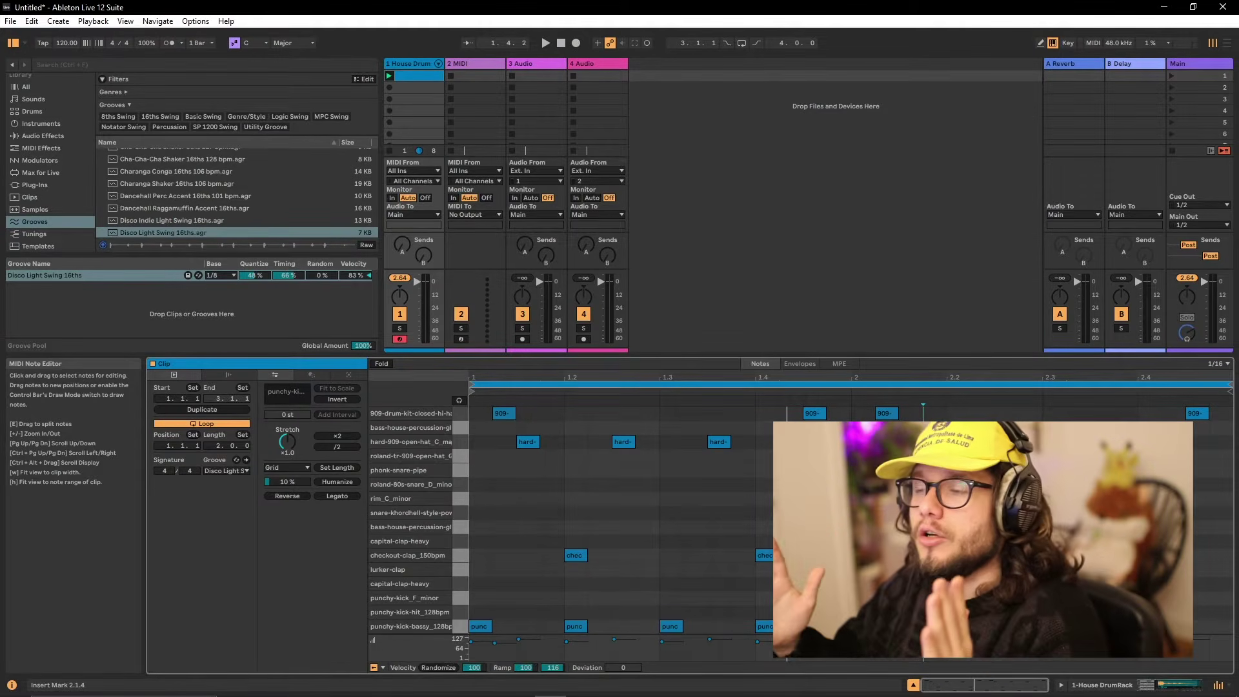
{"action": "left_click", "coordinate": [1104, 626]}
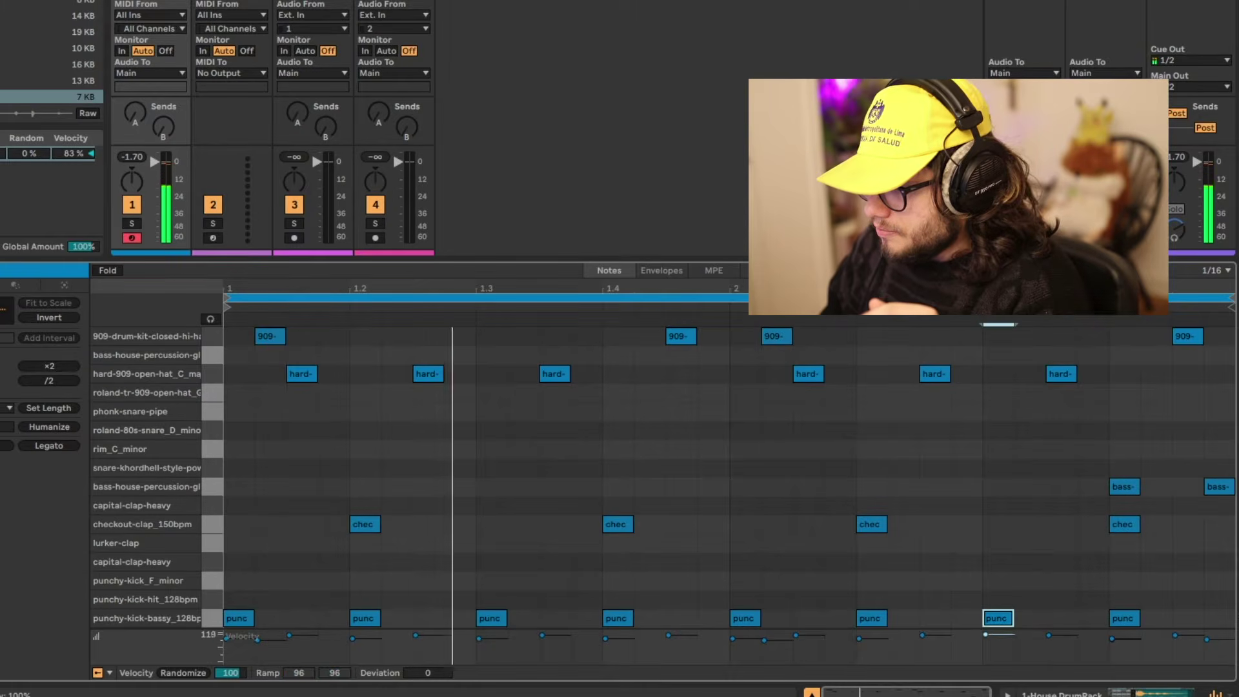
{"action": "left_click_drag", "start_coordinate": [1065, 512], "coordinate": [1213, 463]}
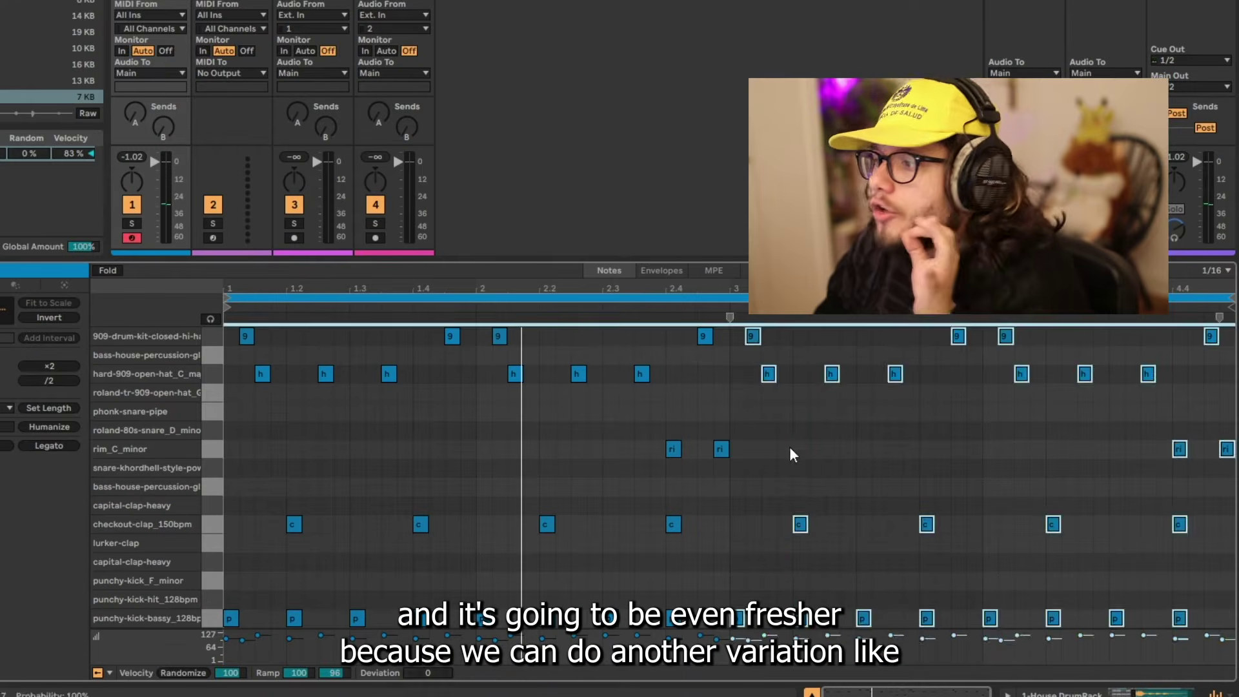
In the fourth bar, add a rim_C_minor note just before beat 4 and remove the last closed hi-hat note.
{"action": "double_click", "coordinate": [1158, 449]}
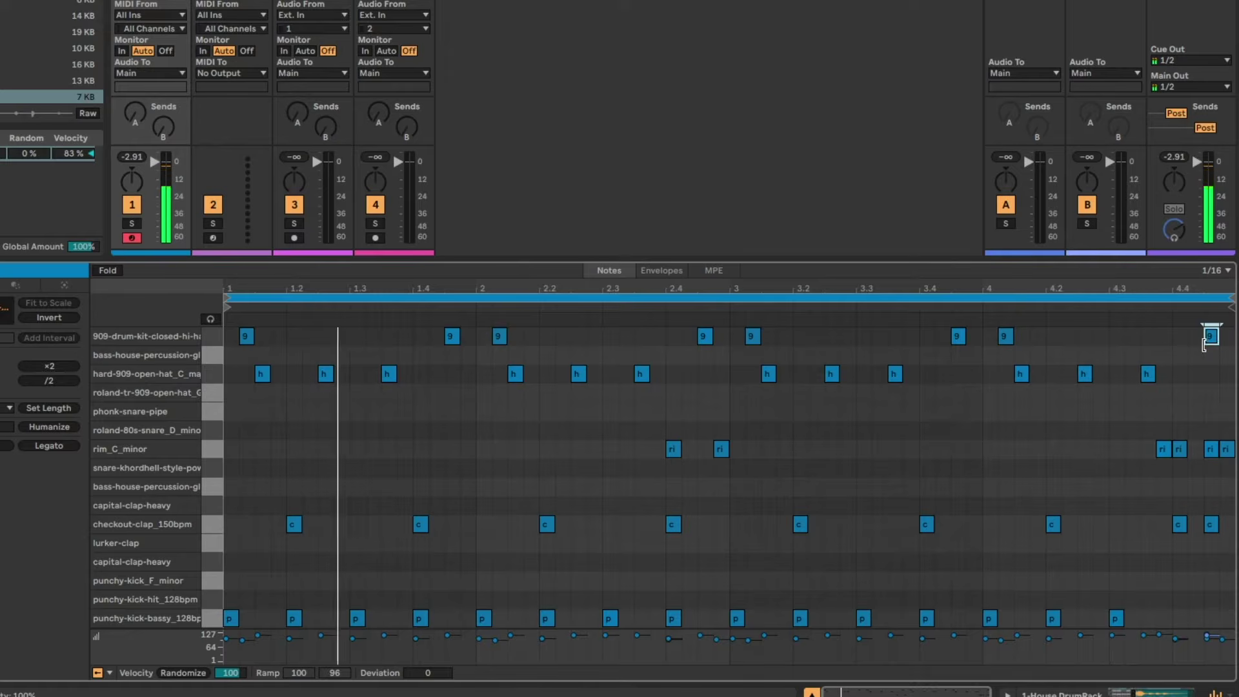
{"action": "double_click", "coordinate": [1205, 338]}
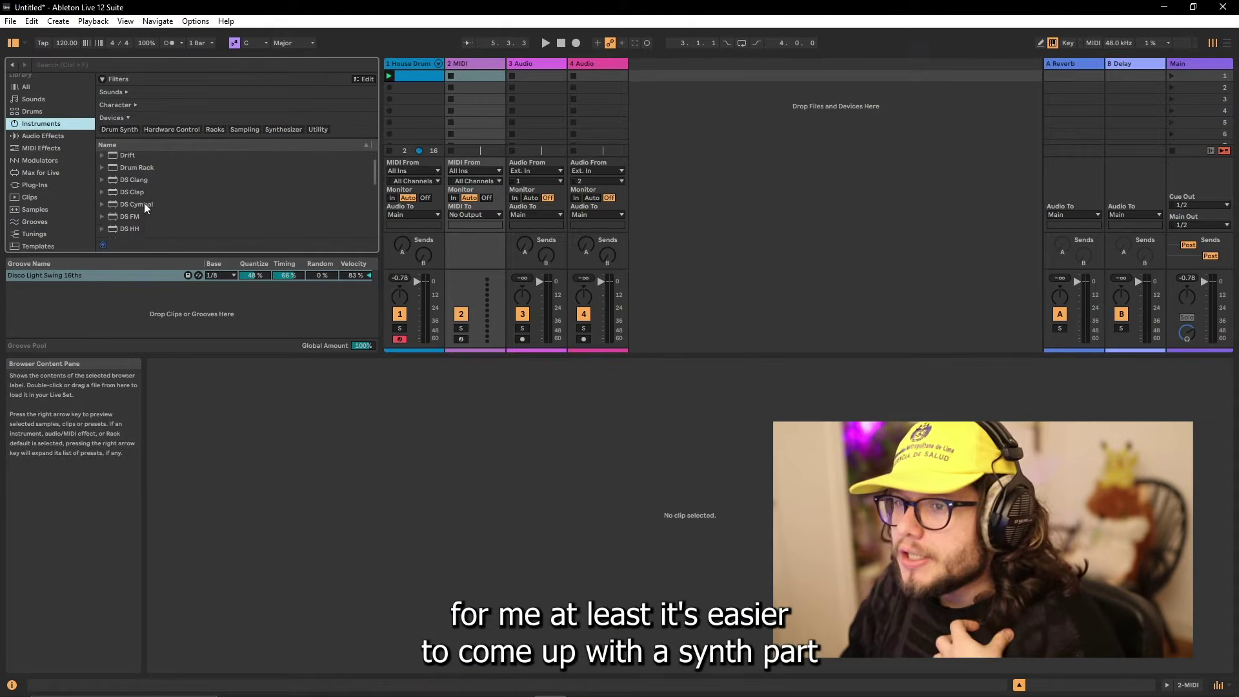
Enlarge the browser list and audition the vintage house chord samples in the House Samples SF folder.
{"action": "scroll", "coordinate": [144, 203], "scroll_direction": "down", "scroll_amount": 1}
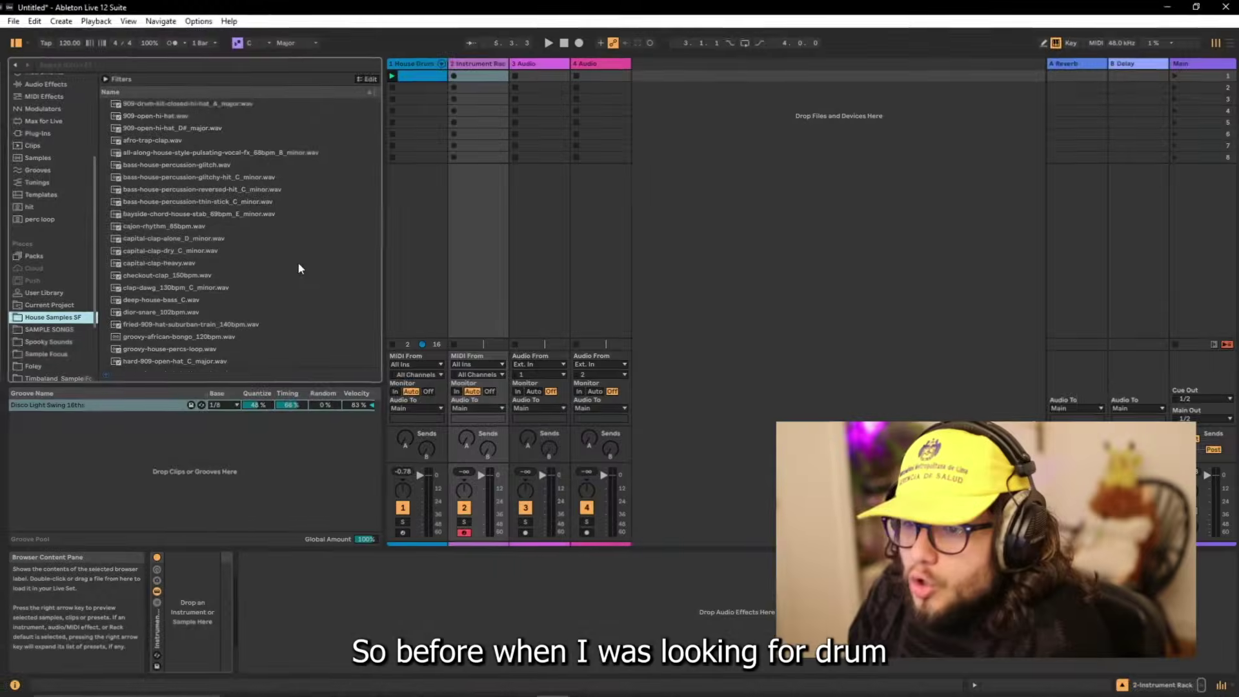
{"action": "scroll", "coordinate": [310, 290], "scroll_direction": "down", "scroll_amount": 5}
{"action": "left_click_drag", "start_coordinate": [377, 249], "coordinate": [374, 421]}
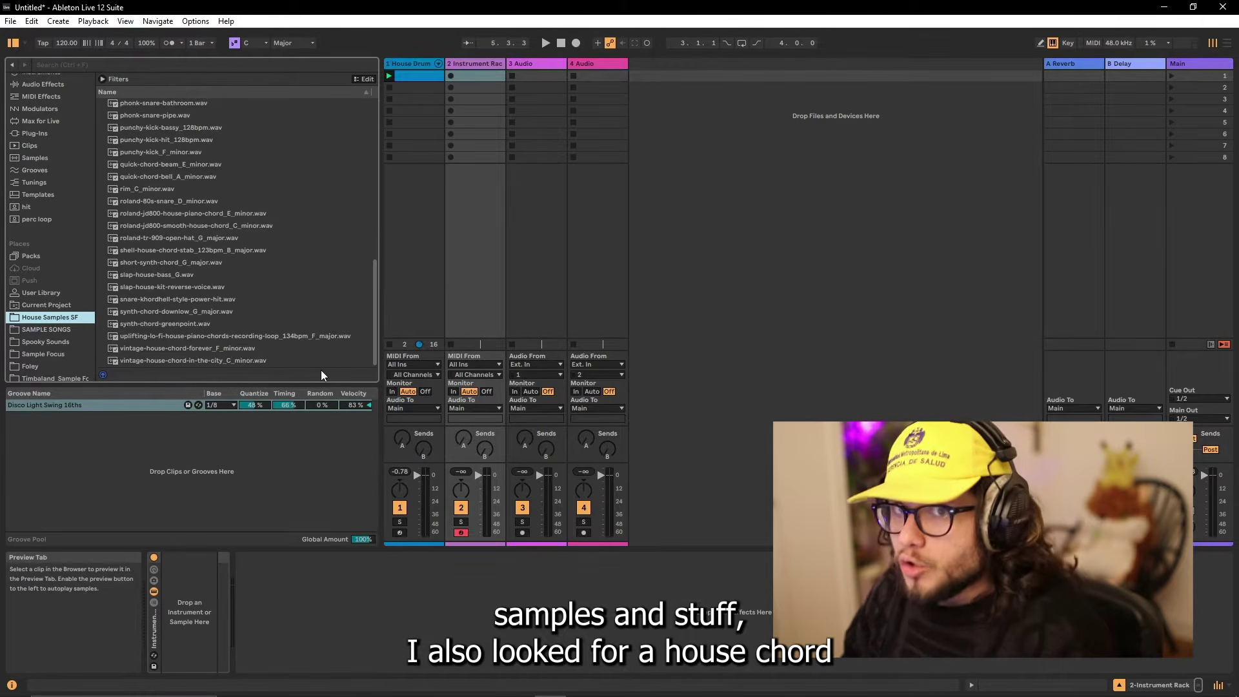
{"action": "left_click", "coordinate": [273, 361]}
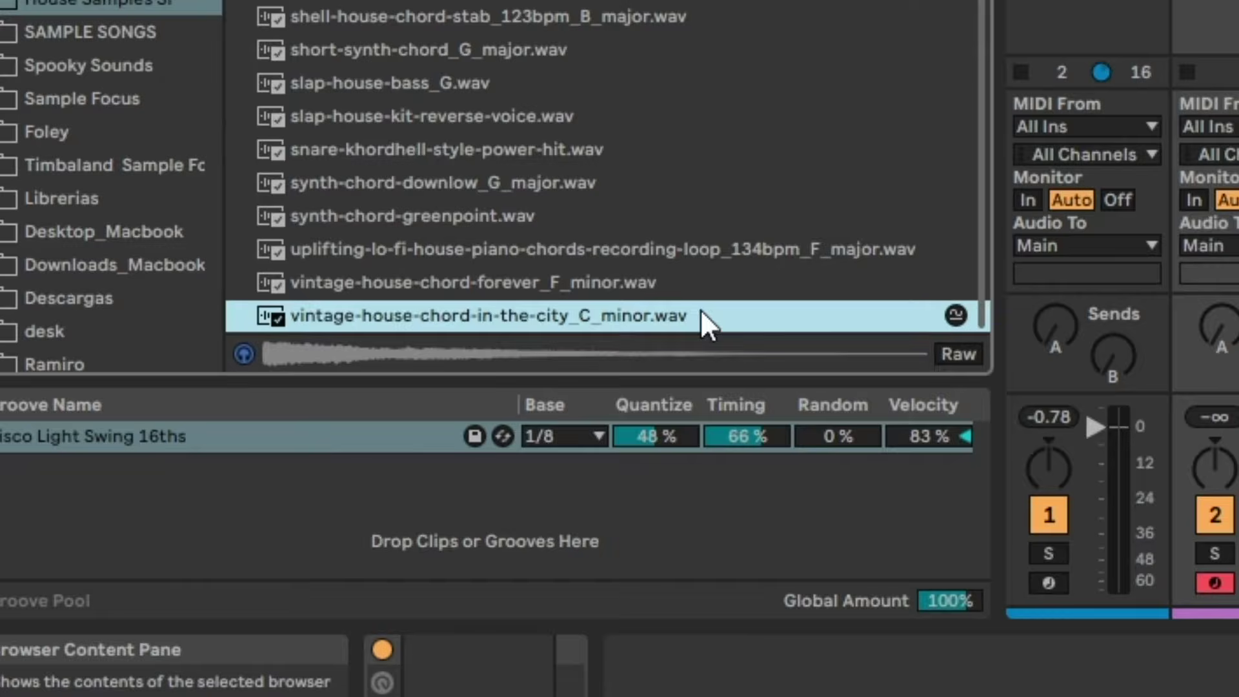
{"action": "left_click", "coordinate": [514, 285]}
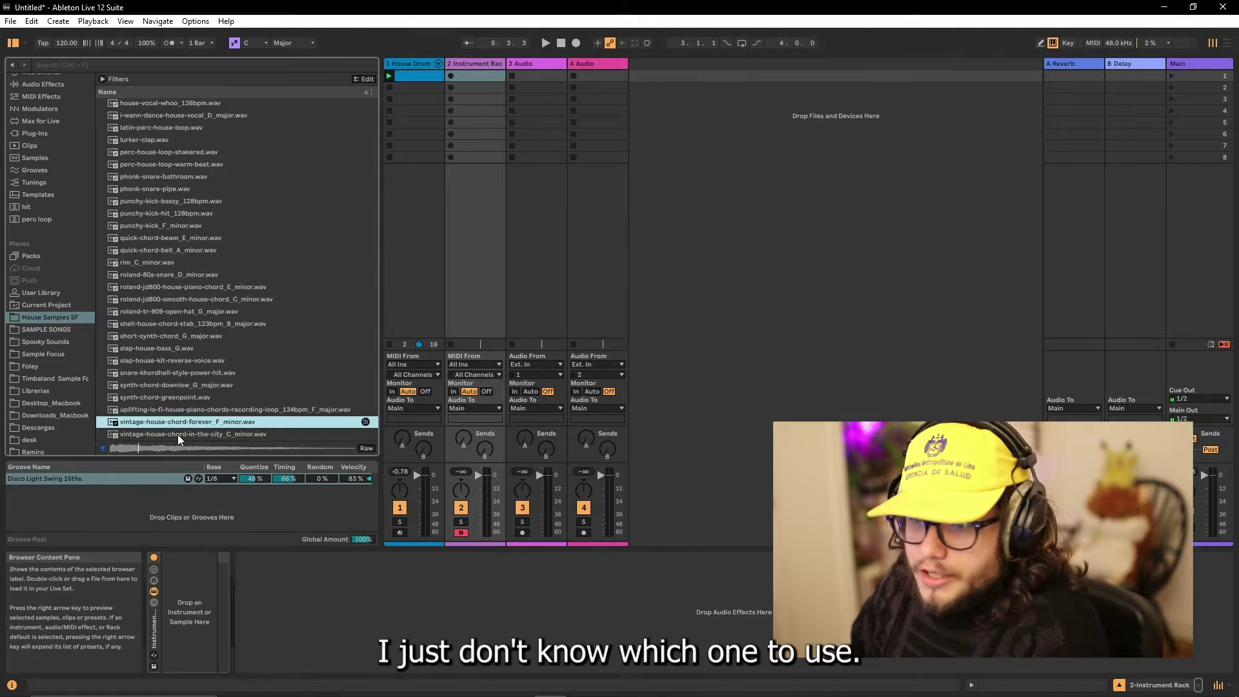
{"action": "left_click", "coordinate": [453, 307]}
Load vintage-house-chord-forever_F_minor.wav into the Instrument Rack on track 2 and set its sampler to 1-Shot mode.
{"action": "left_click_drag", "start_coordinate": [183, 423], "coordinate": [214, 570]}
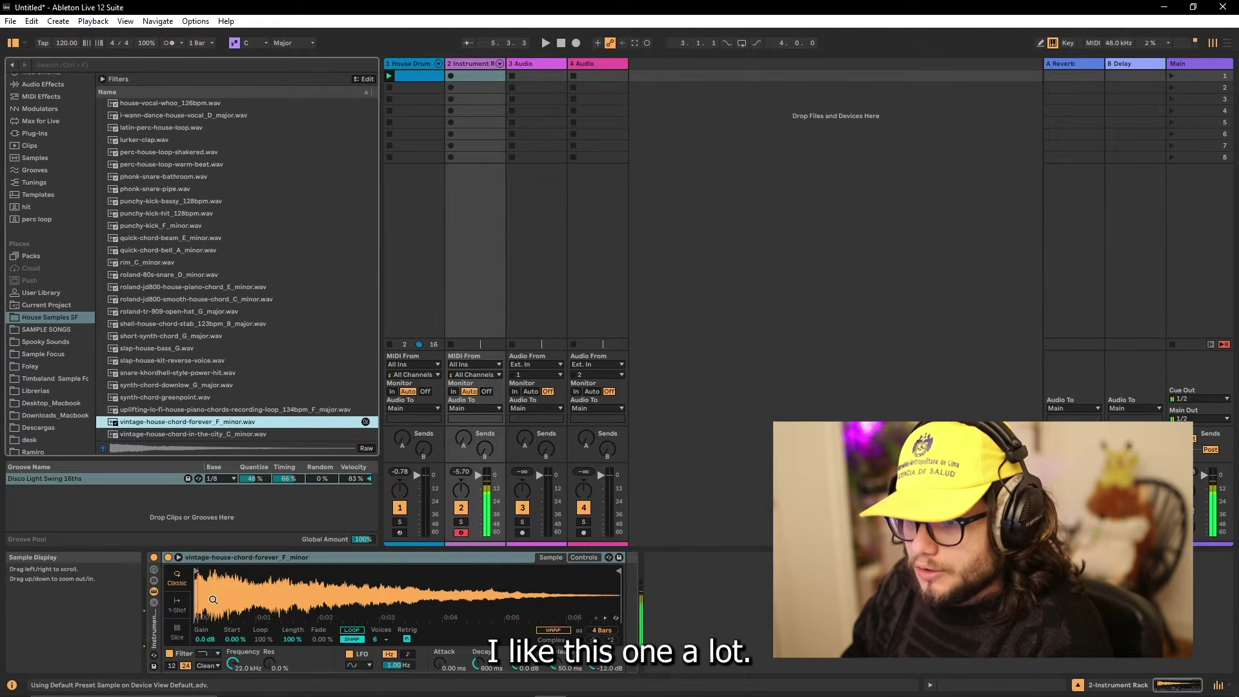
{"action": "left_click", "coordinate": [176, 605]}
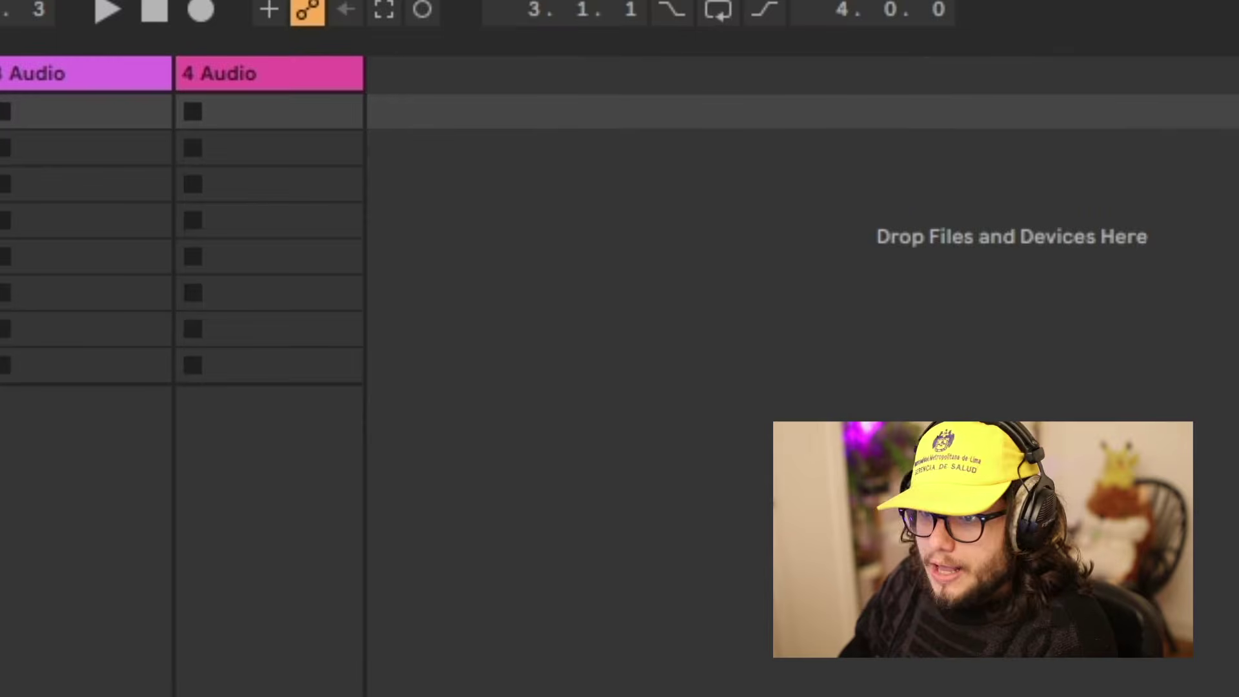
Create an Instrument Rack track beside the drum track and load the F minor vintage house chord sample from House Samples SF into it.
{"action": "left_click_drag", "start_coordinate": [146, 353], "coordinate": [800, 241]}
{"action": "left_click_drag", "start_coordinate": [659, 64], "coordinate": [500, 73]}
{"action": "left_click", "coordinate": [489, 68]}
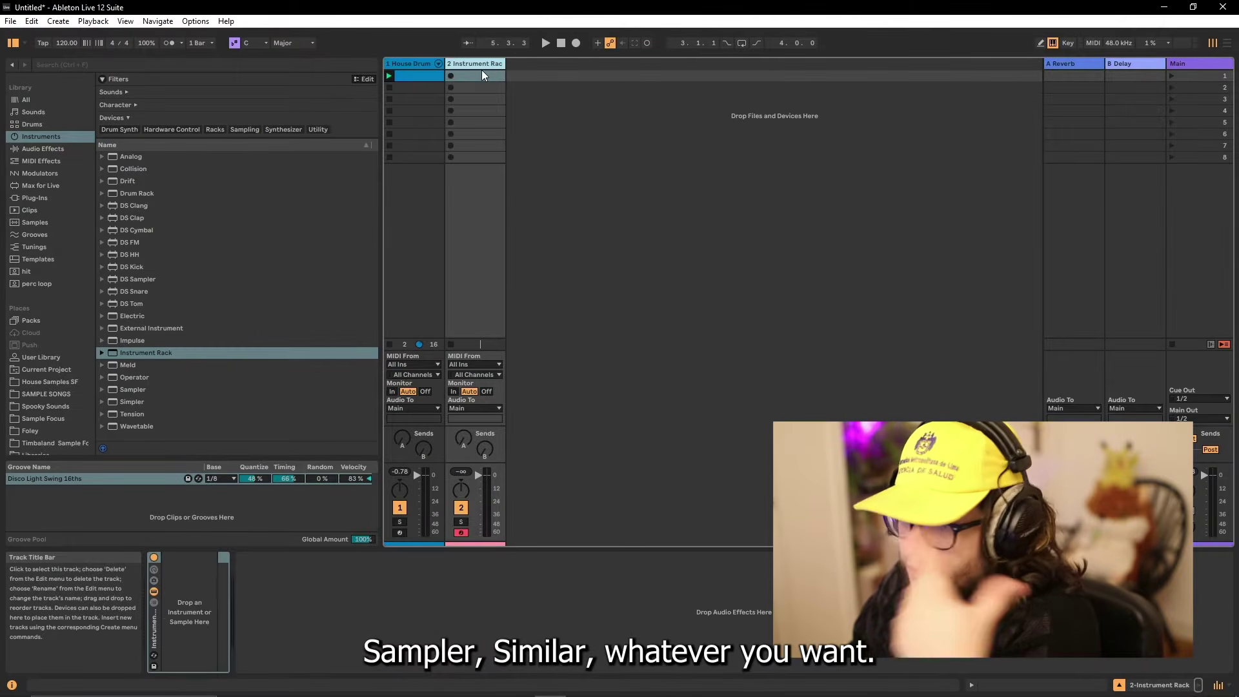
{"action": "left_click", "coordinate": [56, 395]}
{"action": "left_click_drag", "start_coordinate": [164, 423], "coordinate": [204, 615]}
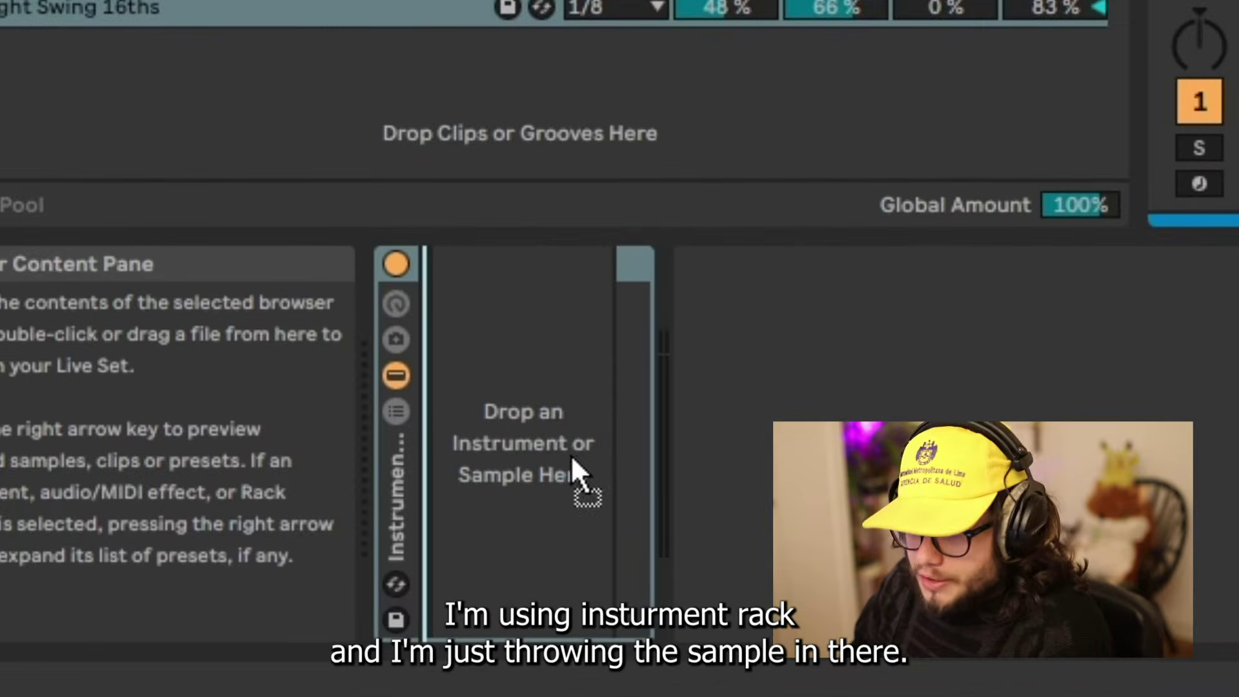
{"action": "left_click_drag", "start_coordinate": [570, 454], "coordinate": [570, 455]}
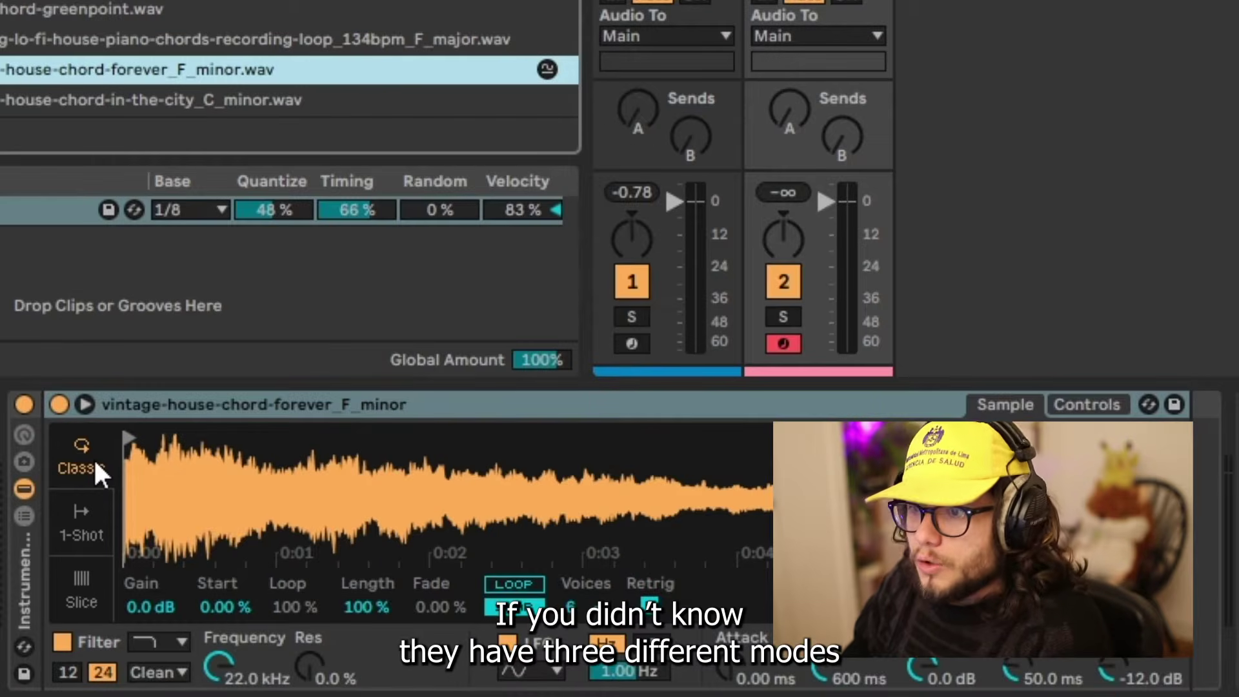
Compare the chord sampler's Classic, 1-Shot and Slice playback modes and leave it in 1-Shot.
{"action": "left_click", "coordinate": [82, 525]}
{"action": "left_click", "coordinate": [81, 459]}
{"action": "left_click", "coordinate": [81, 588]}
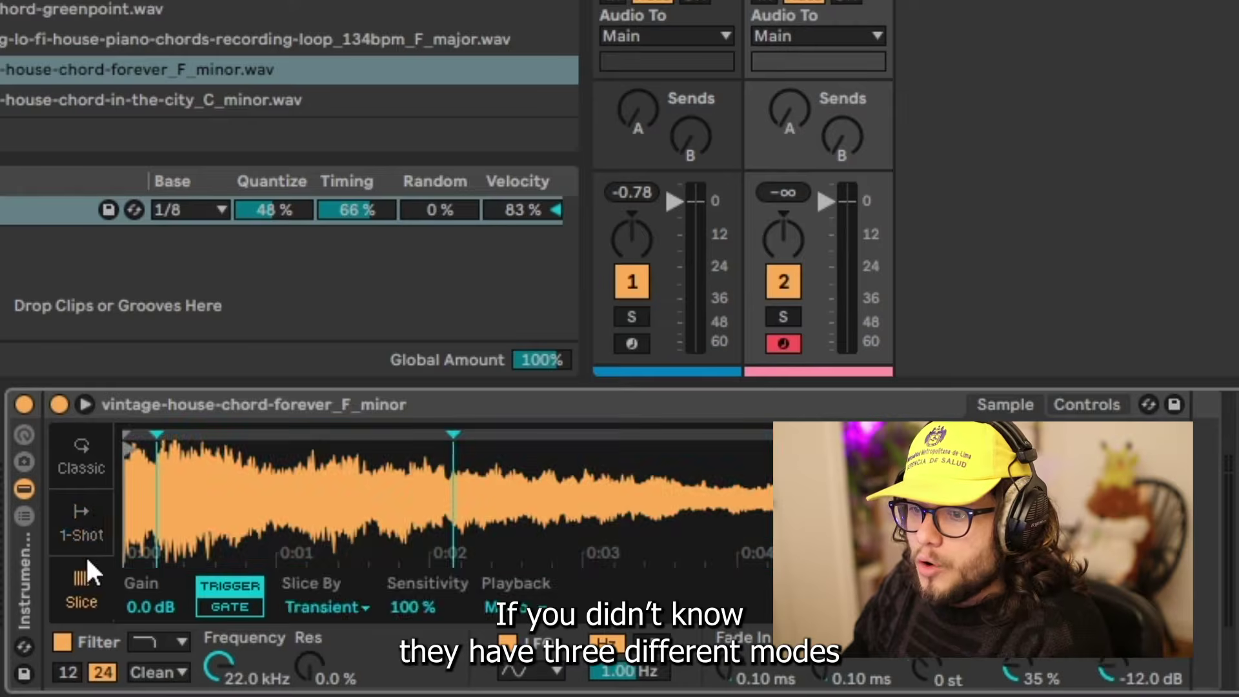
{"action": "left_click", "coordinate": [81, 524]}
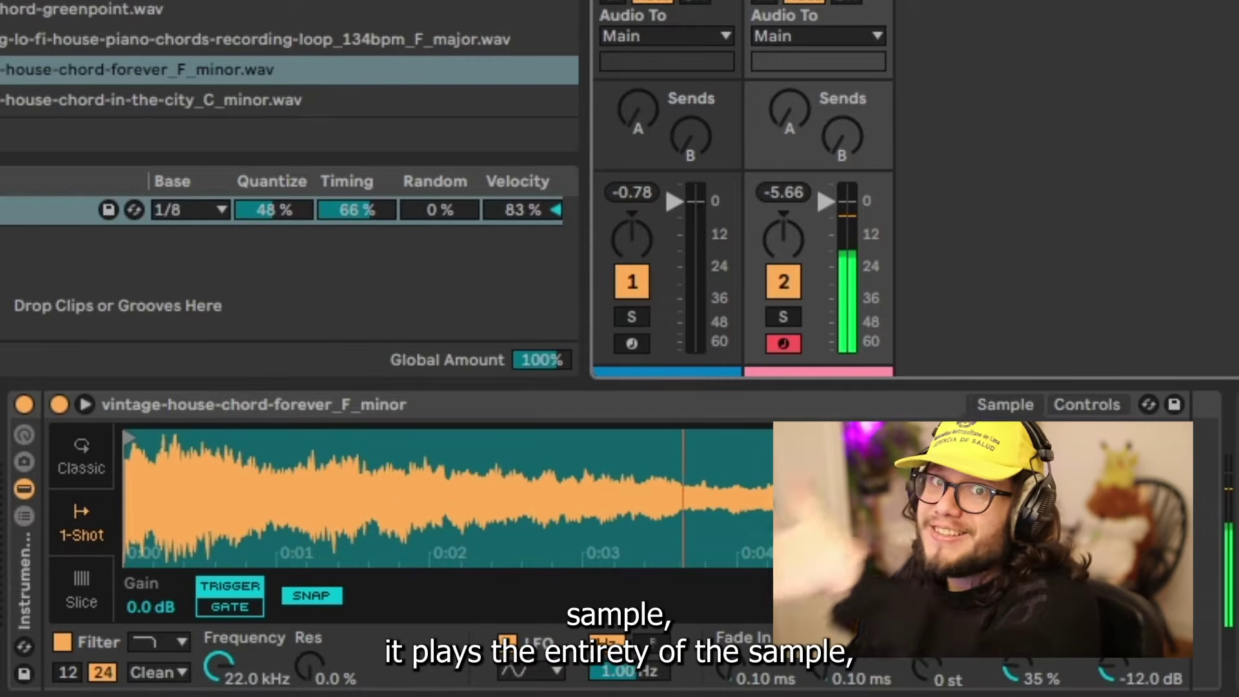
Shorten the chord sample to roughly its first second and smooth its ending with a fade out of about 300 ms.
{"action": "mouse_move", "coordinate": [1179, 438]}
{"action": "left_mouse_down"}
{"action": "mouse_move", "coordinate": [343, 490]}
{"action": "mouse_move", "coordinate": [262, 516]}
{"action": "mouse_move", "coordinate": [330, 549]}
{"action": "left_mouse_up"}
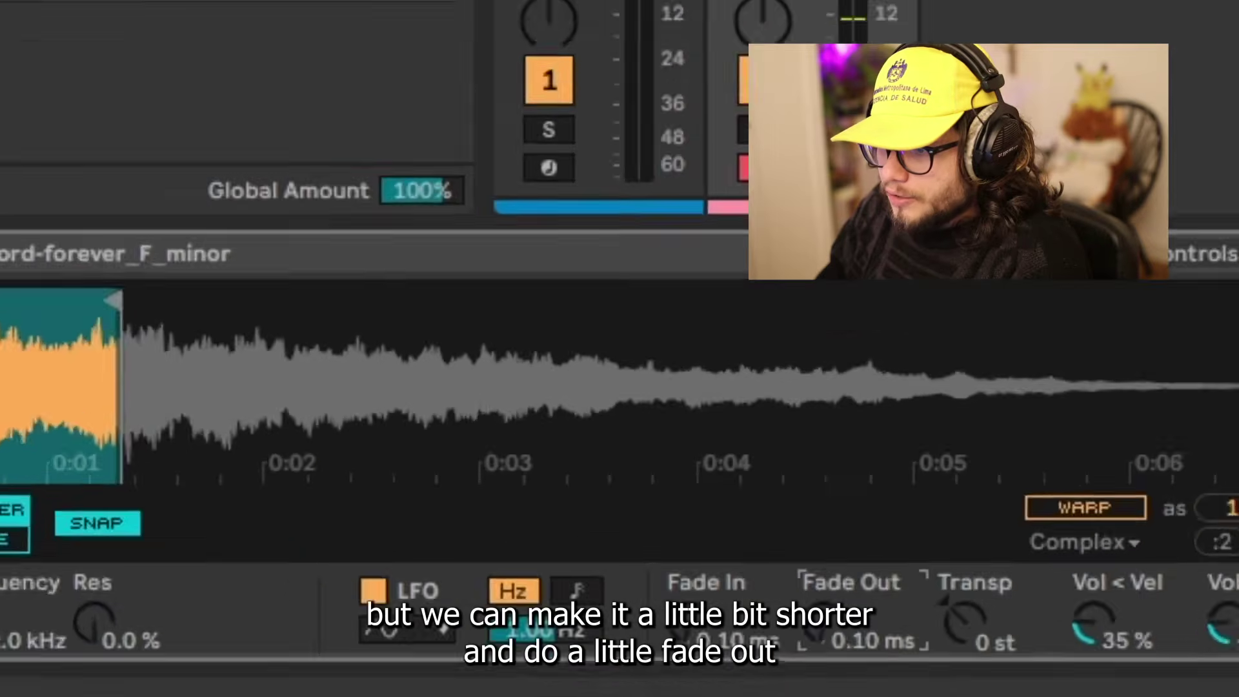
{"action": "left_click_drag", "start_coordinate": [826, 664], "coordinate": [826, 629]}
{"action": "left_click_drag", "start_coordinate": [815, 496], "coordinate": [815, 452]}
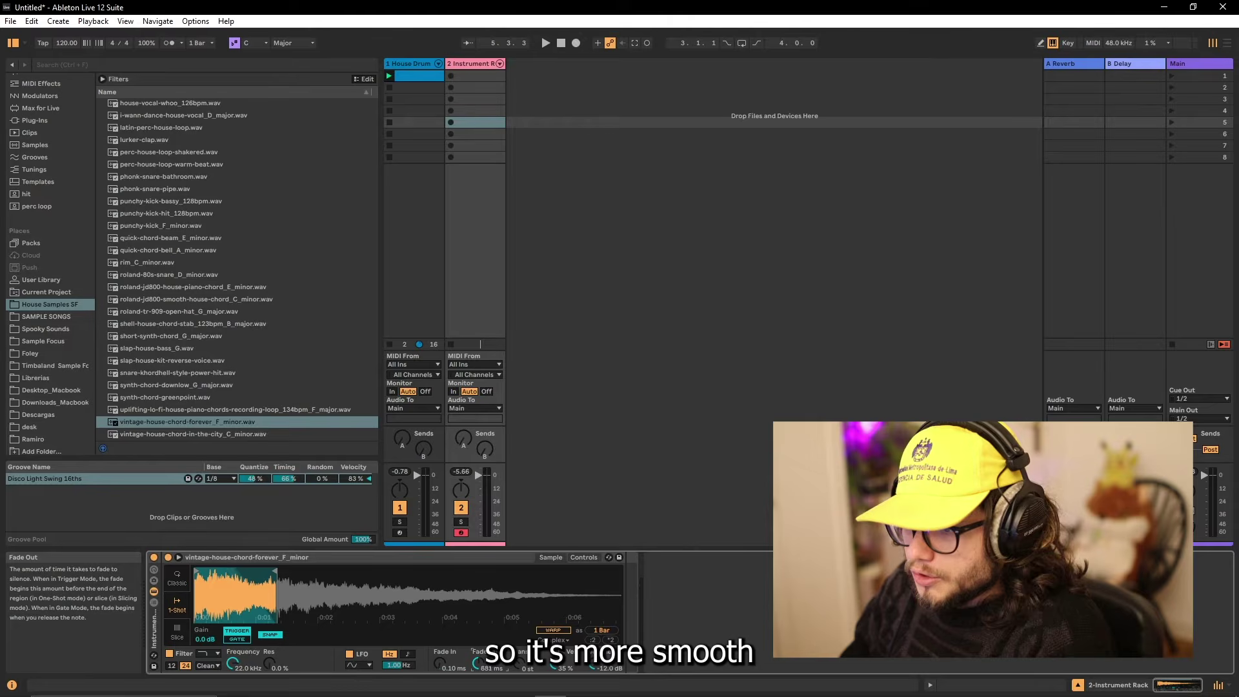
{"action": "left_click_drag", "start_coordinate": [276, 584], "coordinate": [252, 584]}
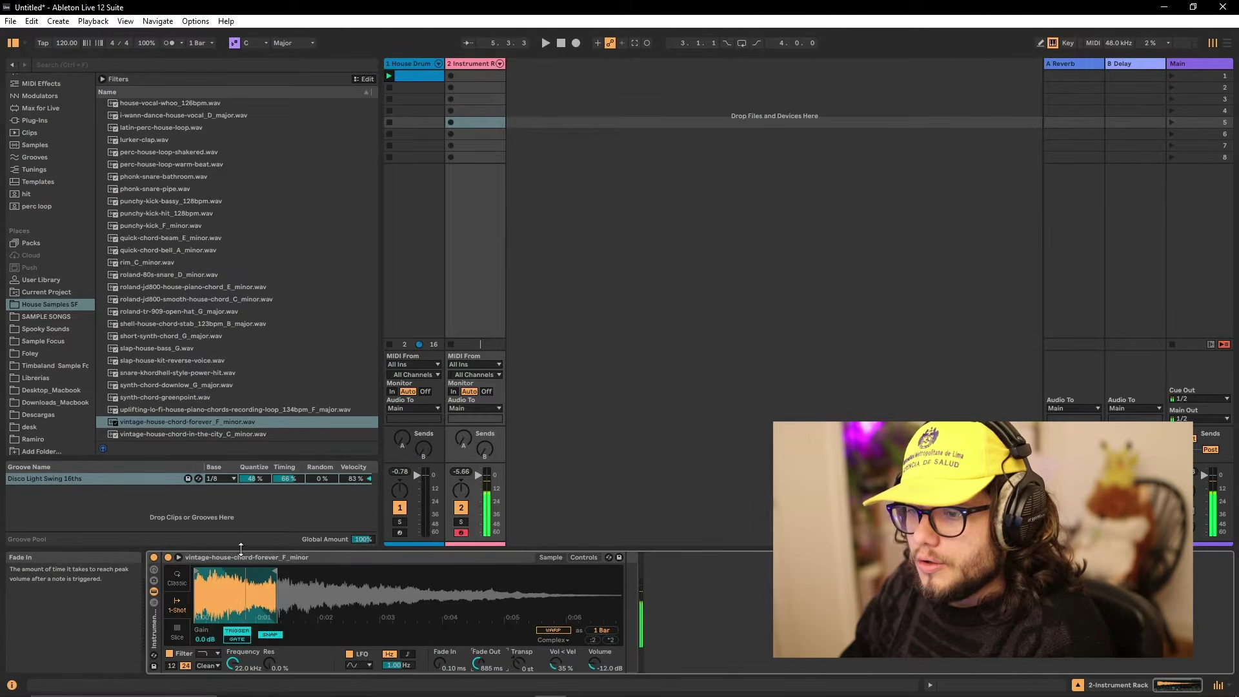
{"action": "left_click_drag", "start_coordinate": [465, 668], "coordinate": [465, 687]}
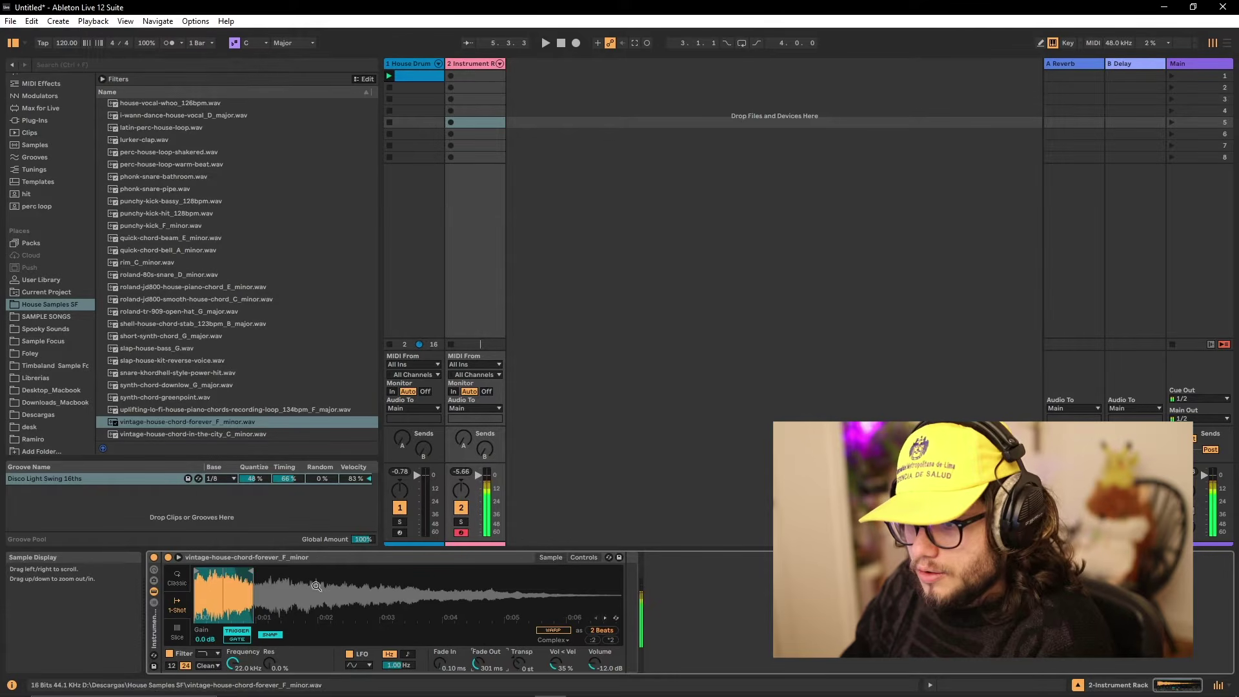
{"action": "left_click_drag", "start_coordinate": [253, 571], "coordinate": [241, 571]}
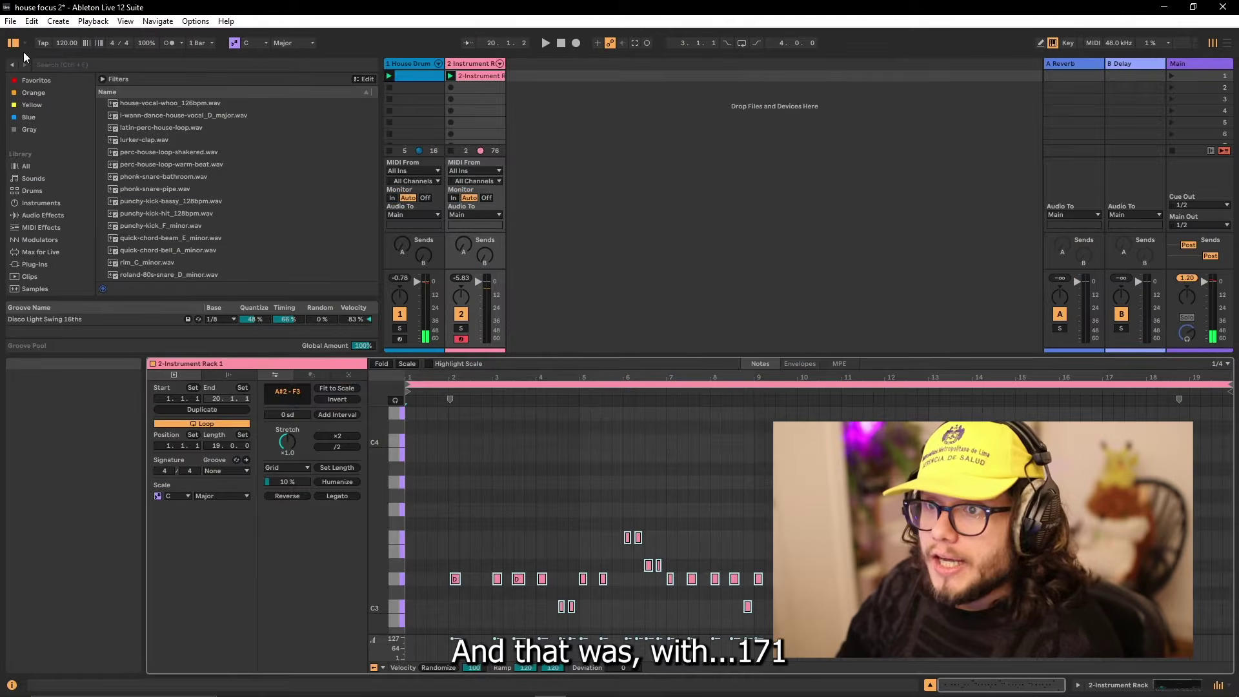
Set the recorded chord clip's loop to four bars, starting at bar 11.
{"action": "left_click", "coordinate": [195, 21]}
{"action": "left_click", "coordinate": [271, 478]}
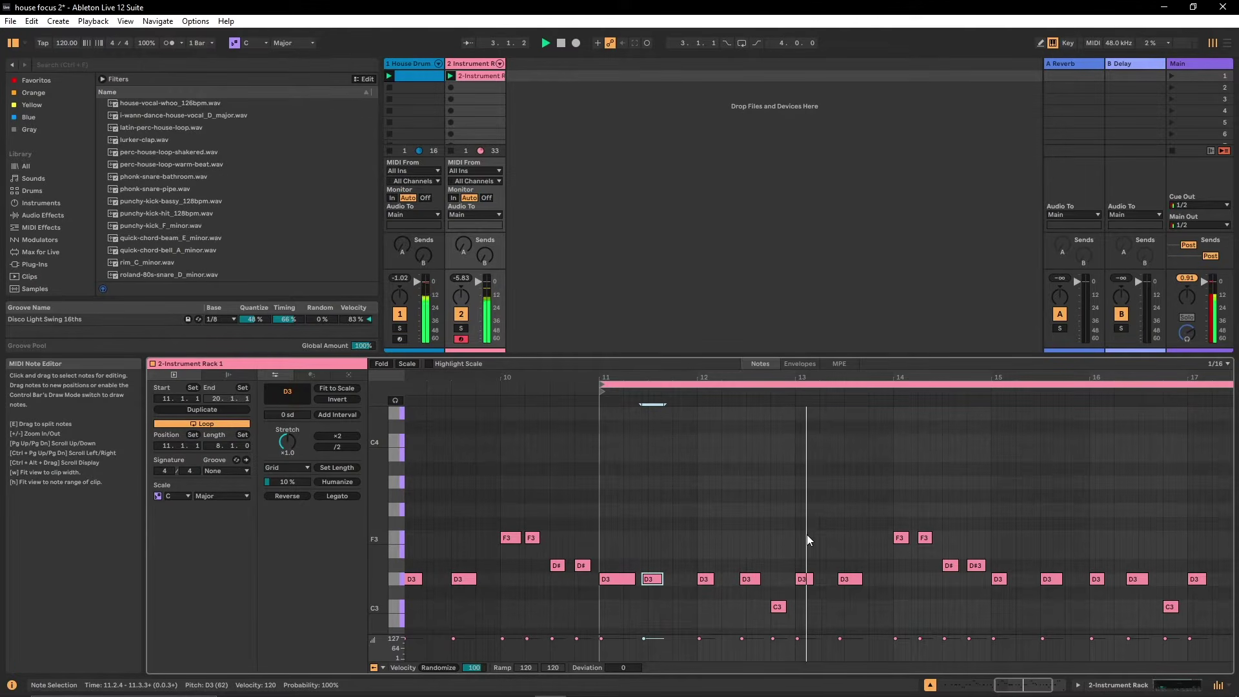
{"action": "left_click_drag", "start_coordinate": [1193, 407], "coordinate": [1029, 425]}
Apply the drum clip's Disco Light Swing 16ths groove to the chord clip on track 2.
{"action": "left_click", "coordinate": [413, 76]}
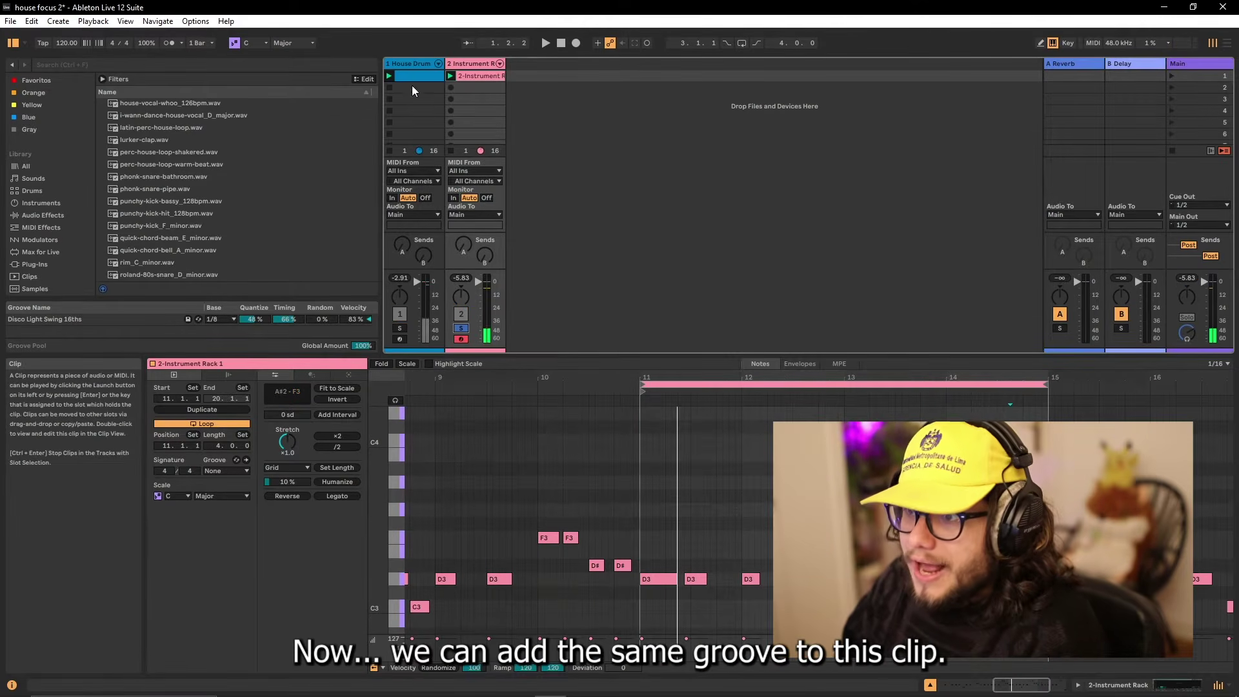
{"action": "left_click_drag", "start_coordinate": [284, 288], "coordinate": [781, 81]}
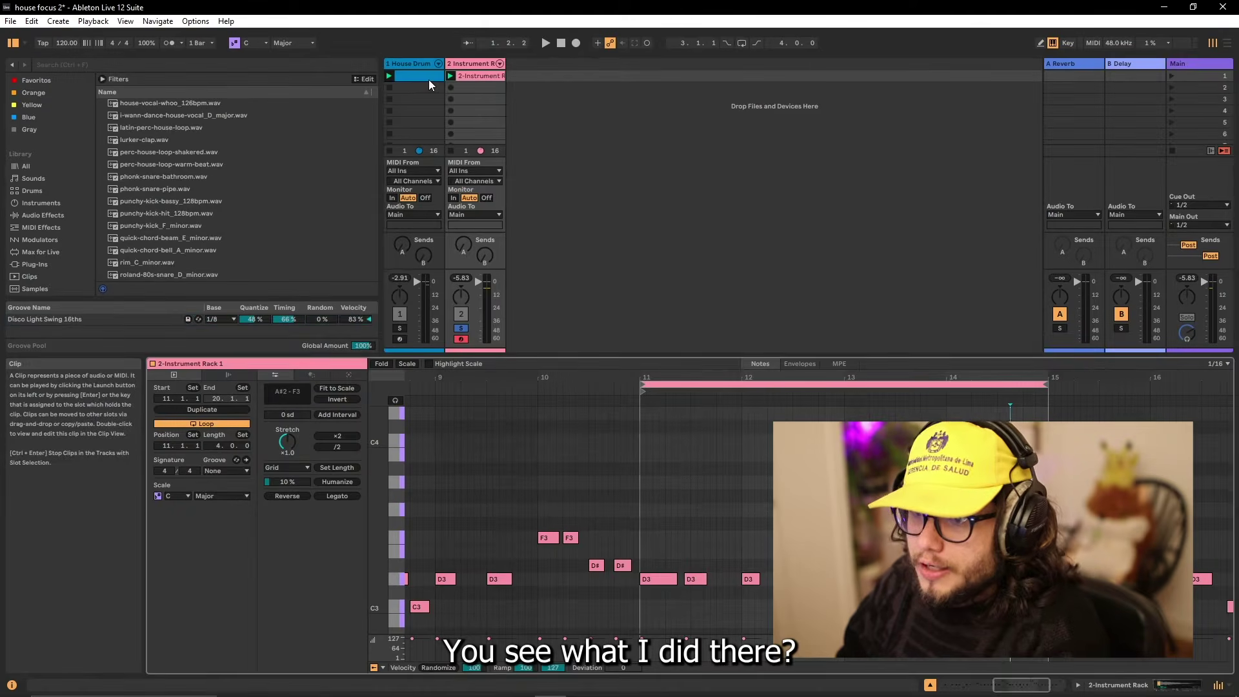
{"action": "left_click", "coordinate": [568, 79]}
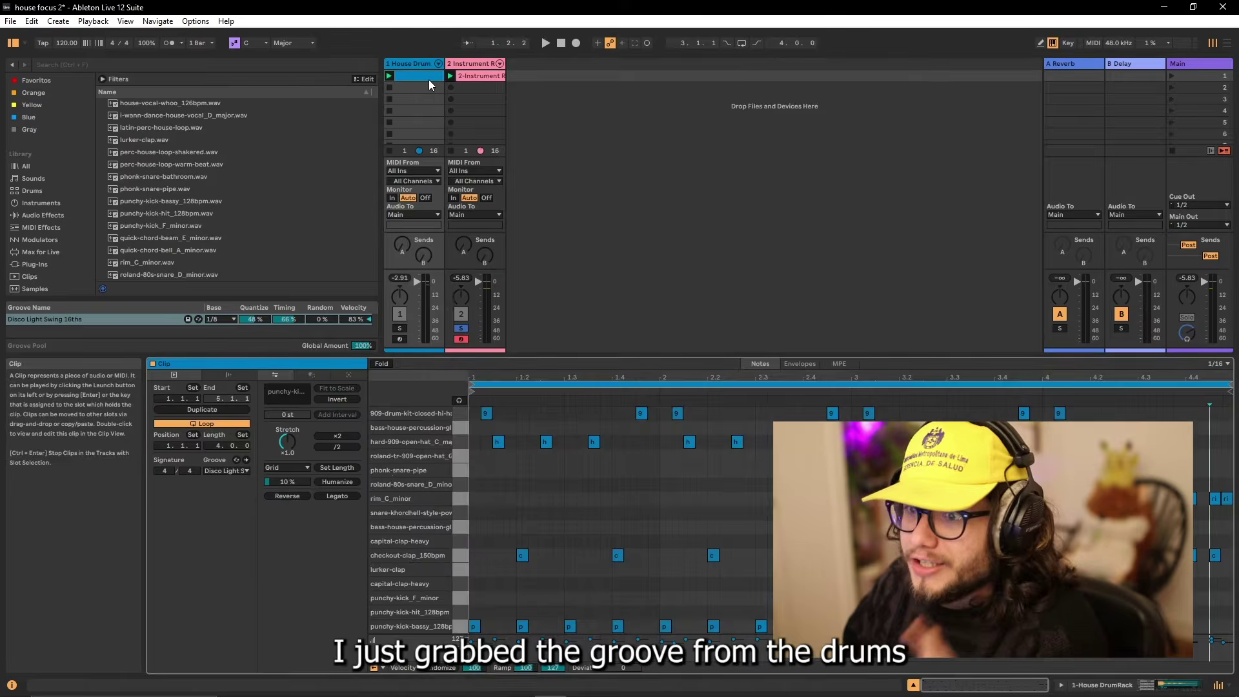
{"action": "left_click", "coordinate": [160, 317]}
{"action": "left_click_drag", "start_coordinate": [160, 317], "coordinate": [467, 77]}
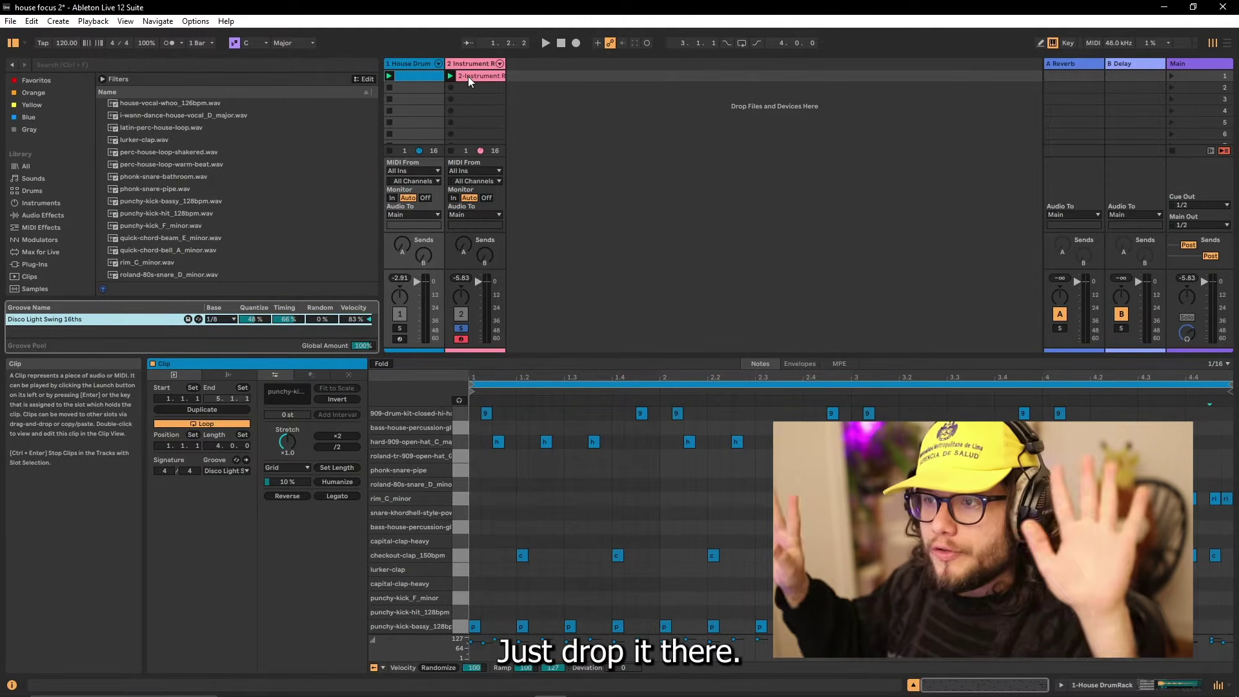
Play the chord clip and set the groove's Quantize to 56% and Velocity to 0%.
{"action": "left_click", "coordinate": [467, 76]}
{"action": "key", "text": "Return"}
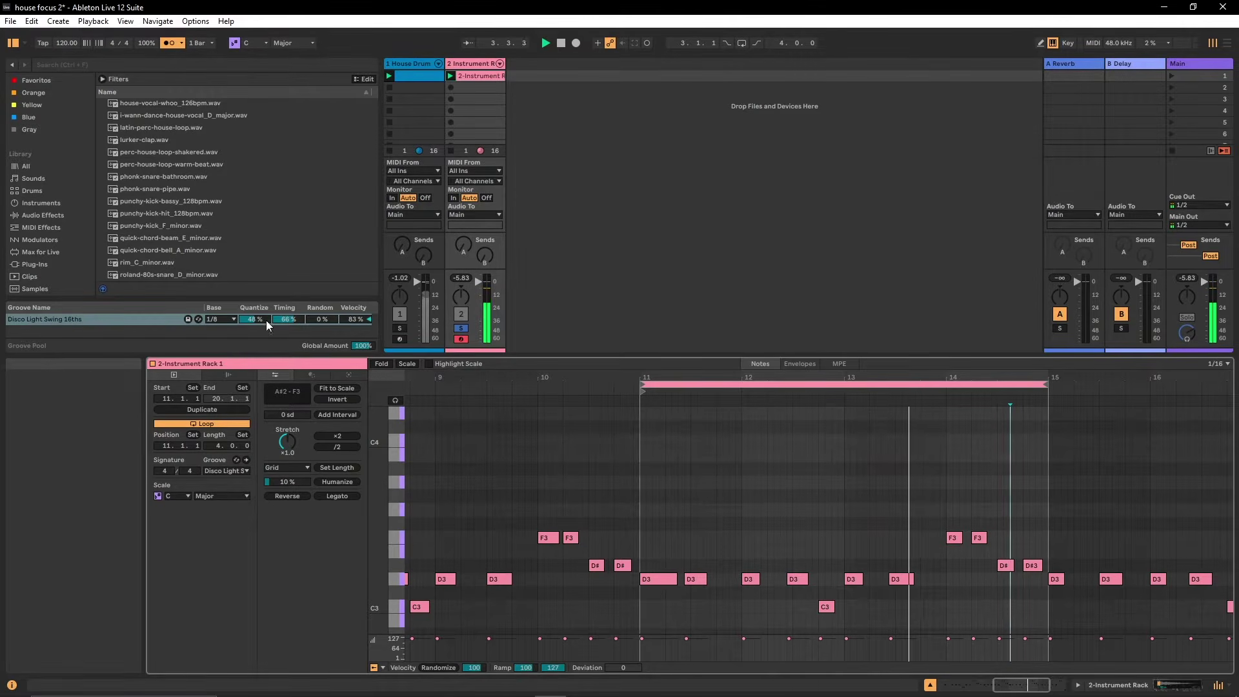
{"action": "left_click", "coordinate": [217, 319]}
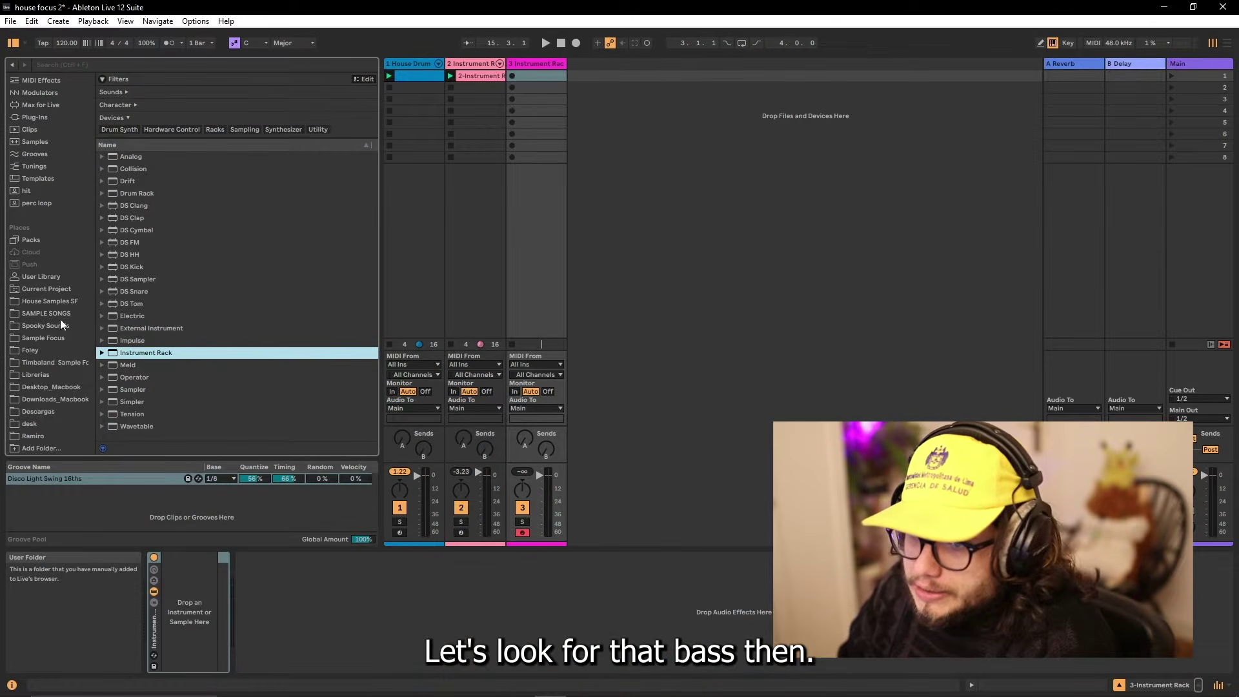
Load the house bass shot sample into track 3's Instrument Rack and add Overdrive at 114 Hz, bandwidth 1.39 and 21% Dry/Wet.
{"action": "left_click", "coordinate": [51, 301]}
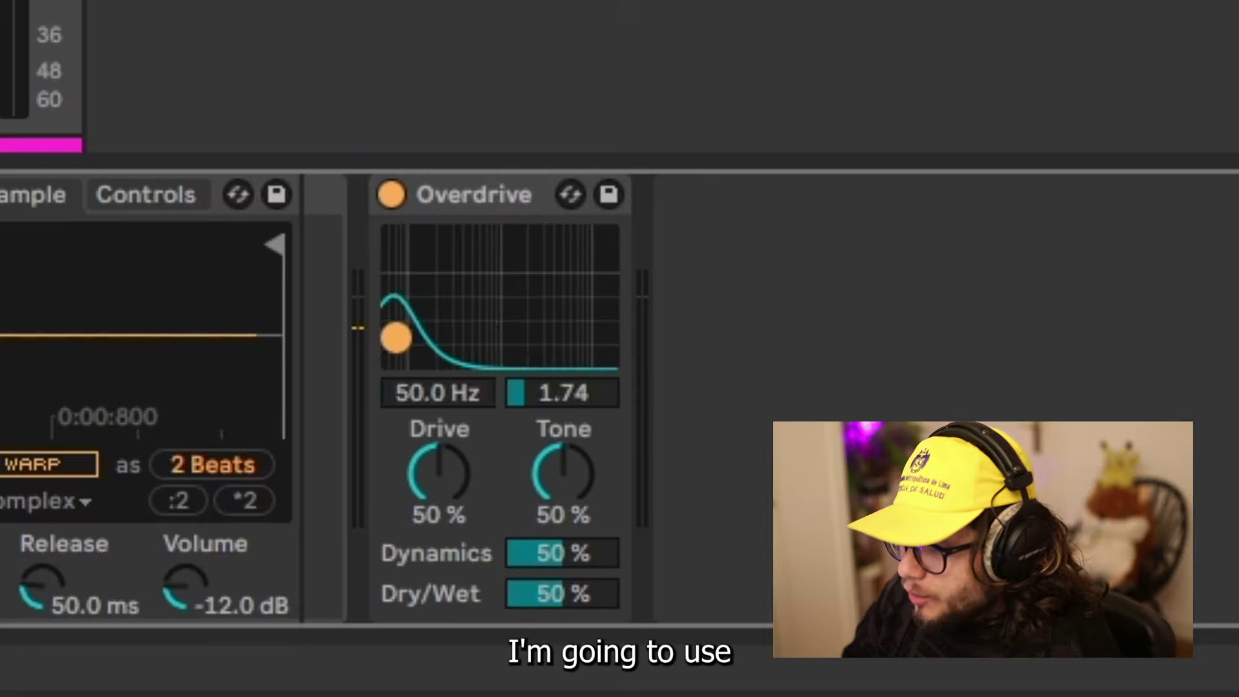
{"action": "left_click_drag", "start_coordinate": [396, 335], "coordinate": [423, 340]}
{"action": "left_click_drag", "start_coordinate": [563, 592], "coordinate": [562, 617]}
Compare the bass with Overdrive bypassed and active, lower its filter band to the bottom of the range, and leave the effect on.
{"action": "left_click", "coordinate": [391, 194]}
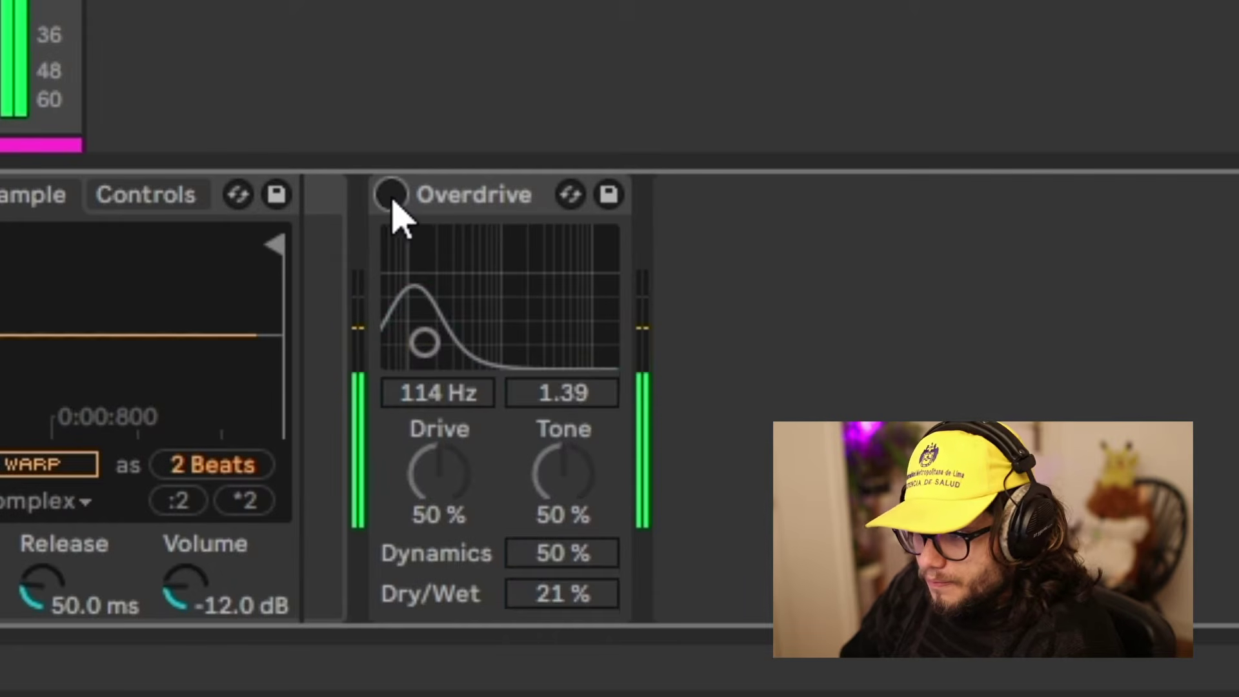
{"action": "left_click", "coordinate": [391, 194]}
{"action": "left_click_drag", "start_coordinate": [424, 341], "coordinate": [396, 332]}
{"action": "left_click", "coordinate": [391, 194]}
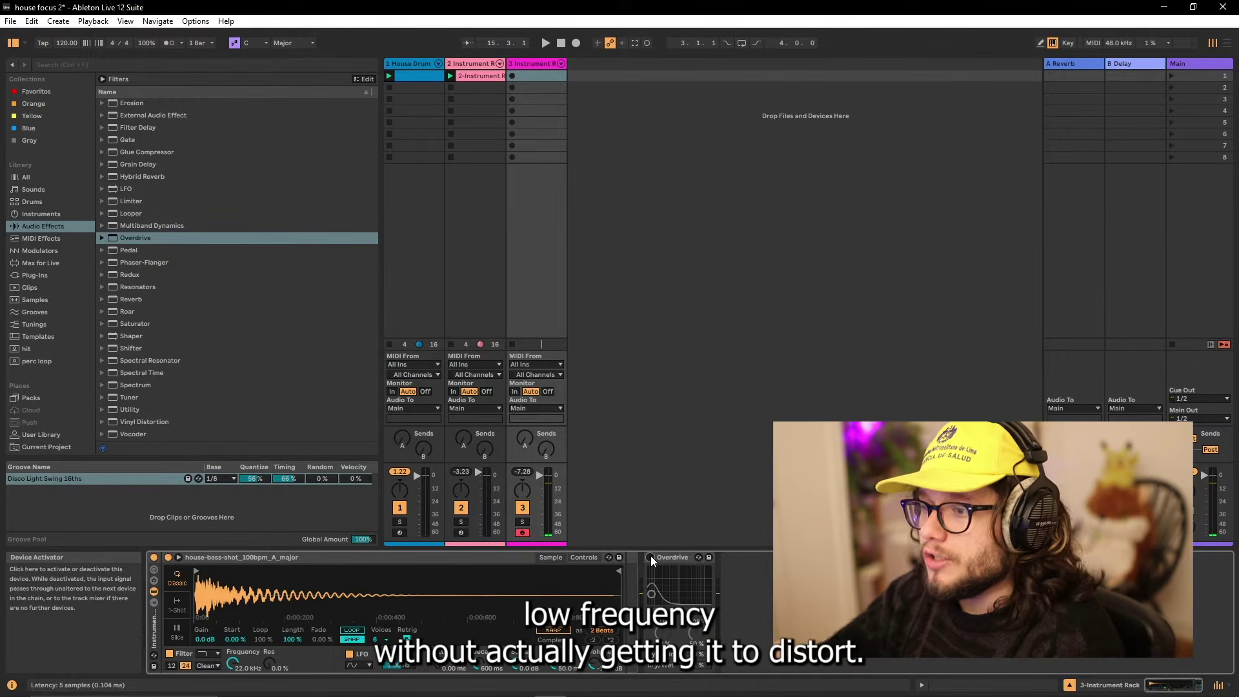
{"action": "left_click", "coordinate": [650, 557]}
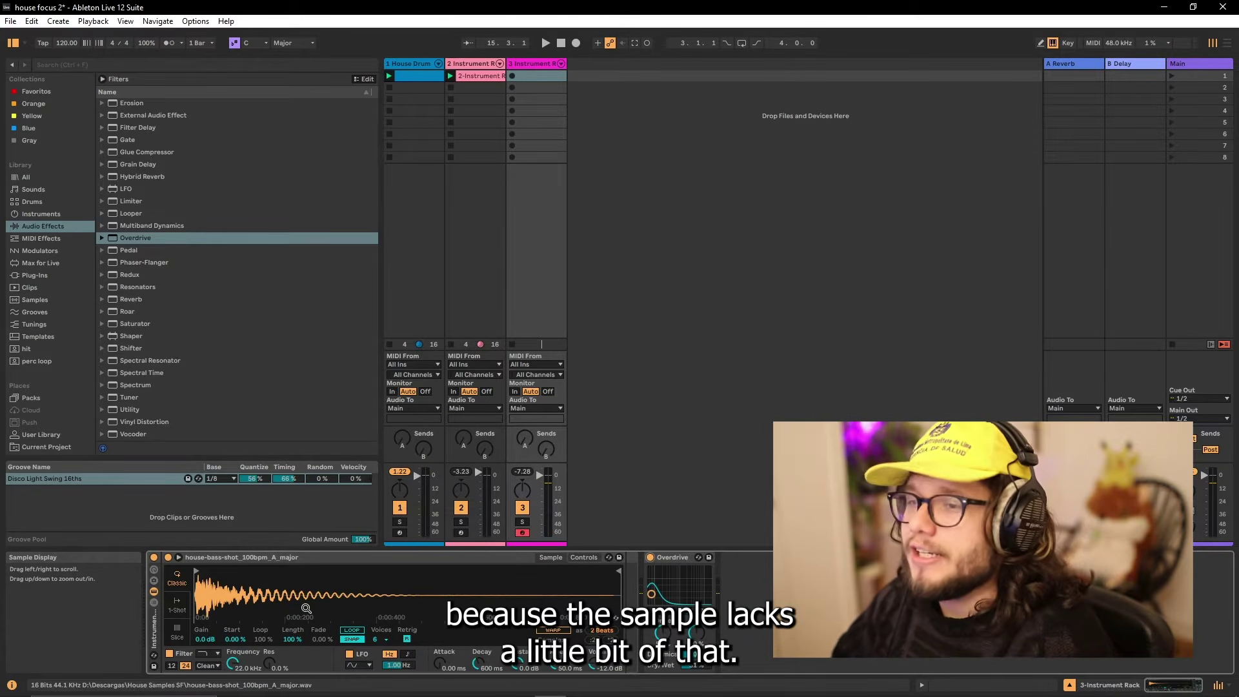
Copy the chord clip into the first slot of the bass track.
{"action": "left_click", "coordinate": [491, 79]}
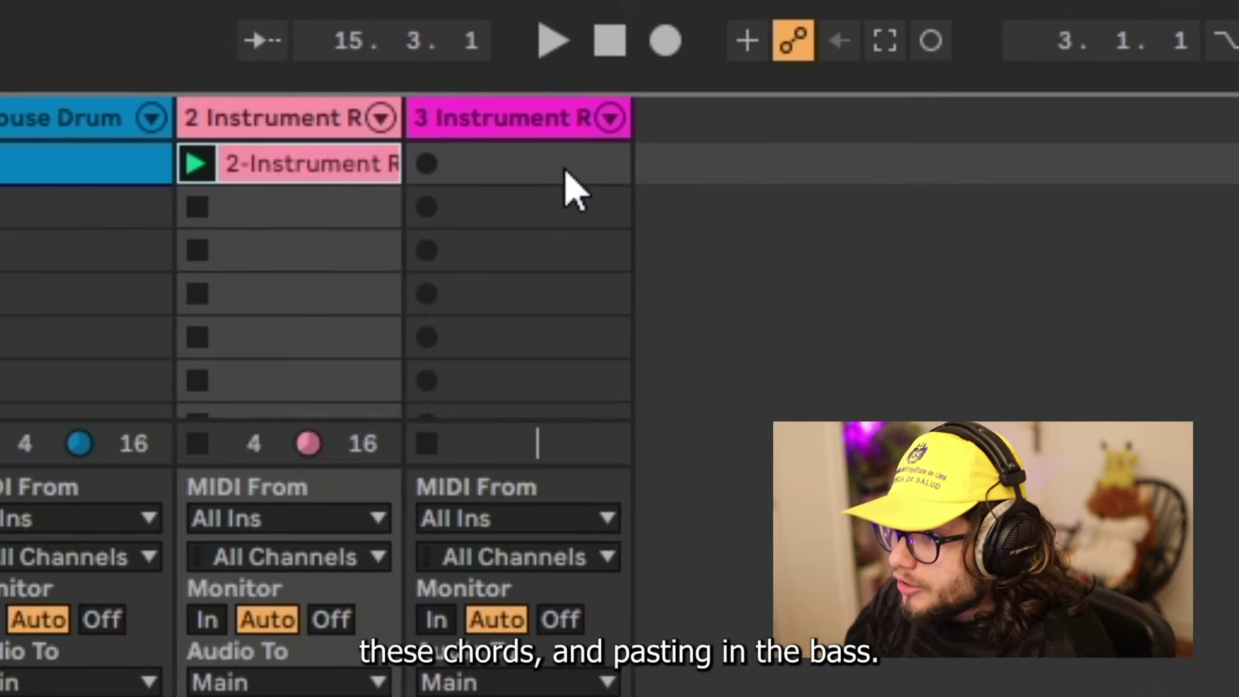
{"action": "left_click", "coordinate": [549, 76]}
{"action": "key", "text": "ctrl+v"}
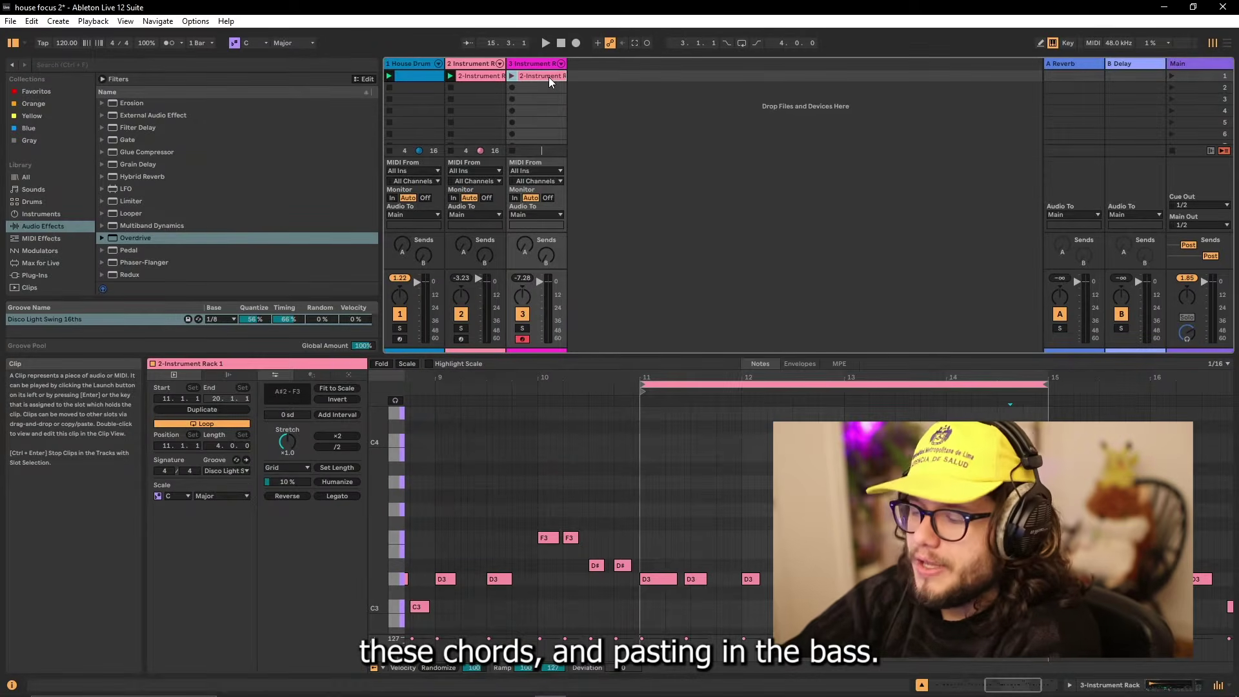
Solo the chord and bass tracks and launch their clips to compare the keys of the two samples.
{"action": "left_click", "coordinate": [303, 155]}
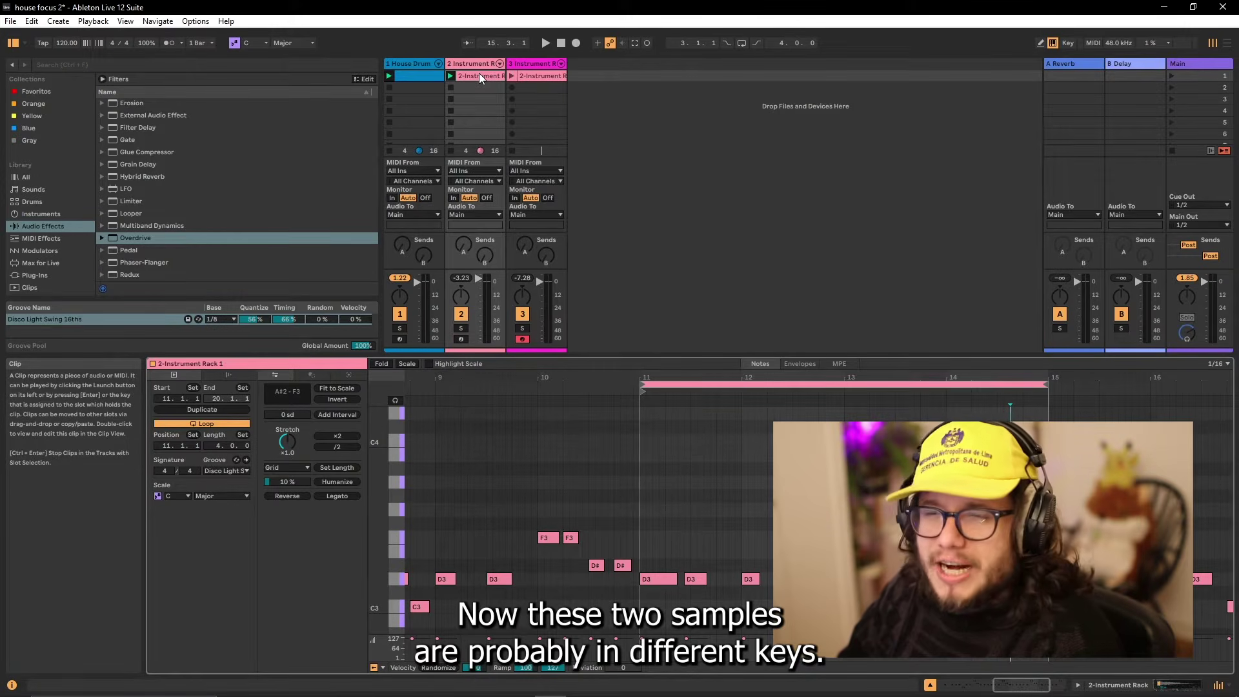
{"action": "left_click", "coordinate": [461, 327]}
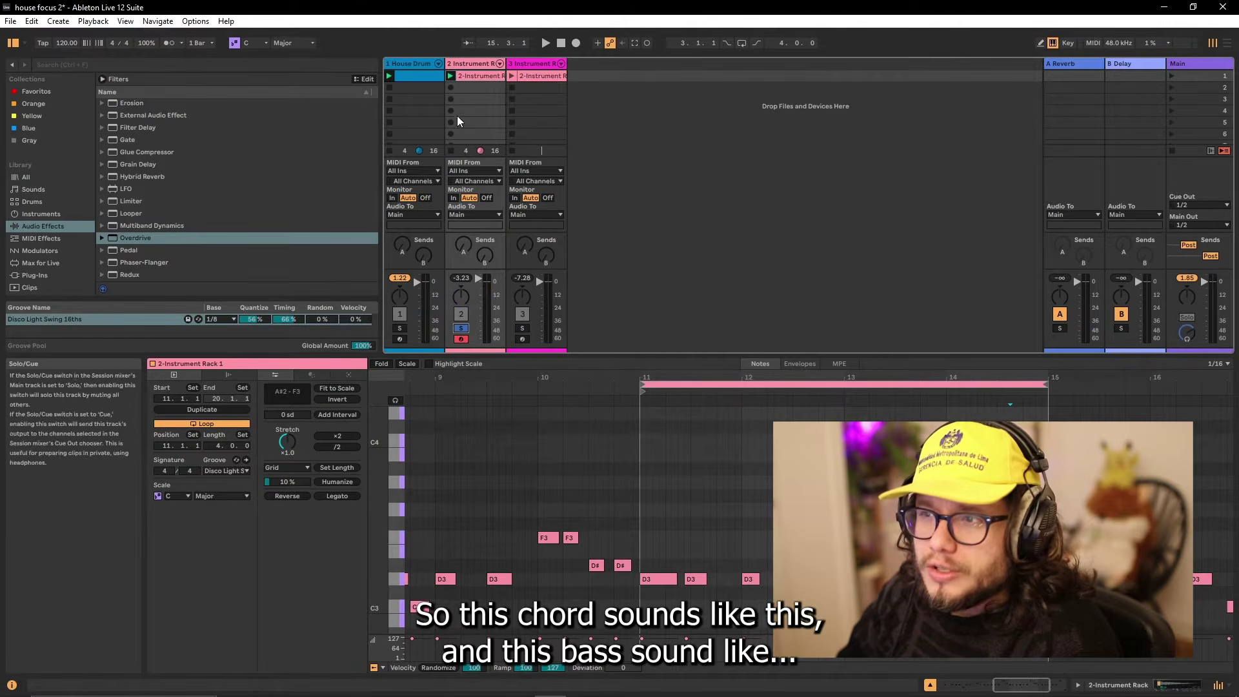
{"action": "left_click", "coordinate": [450, 75]}
{"action": "left_click", "coordinate": [522, 328], "text": "ctrl"}
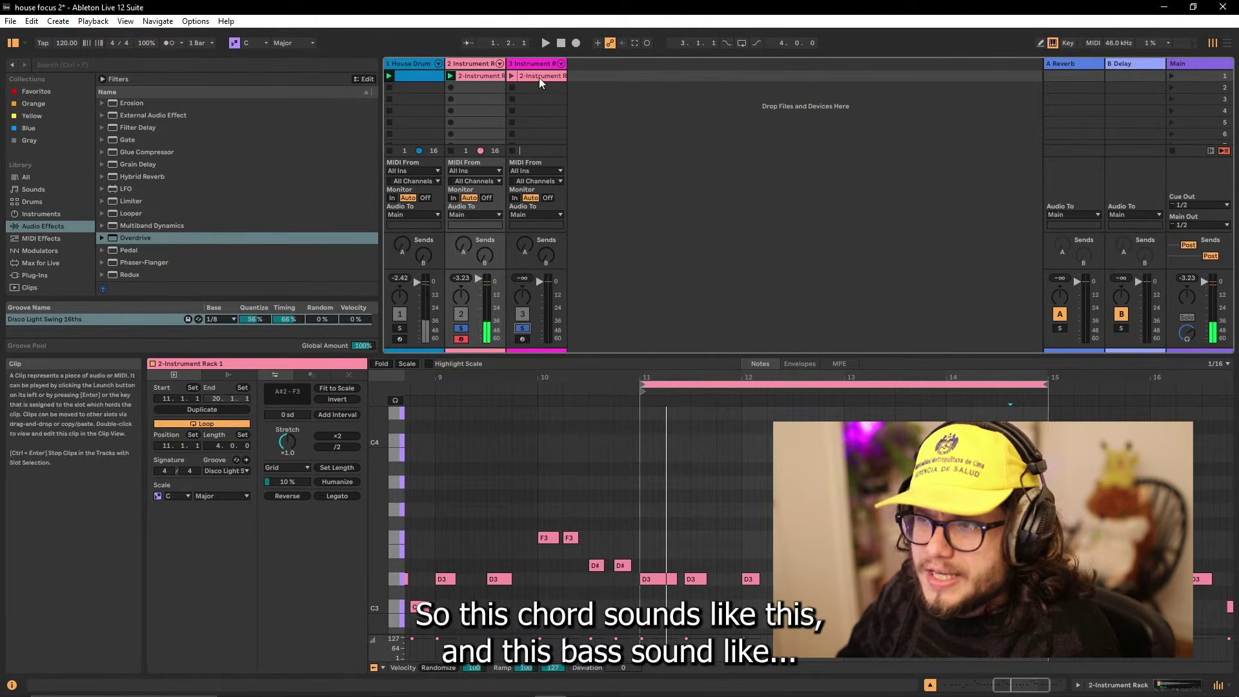
{"action": "left_click", "coordinate": [512, 76]}
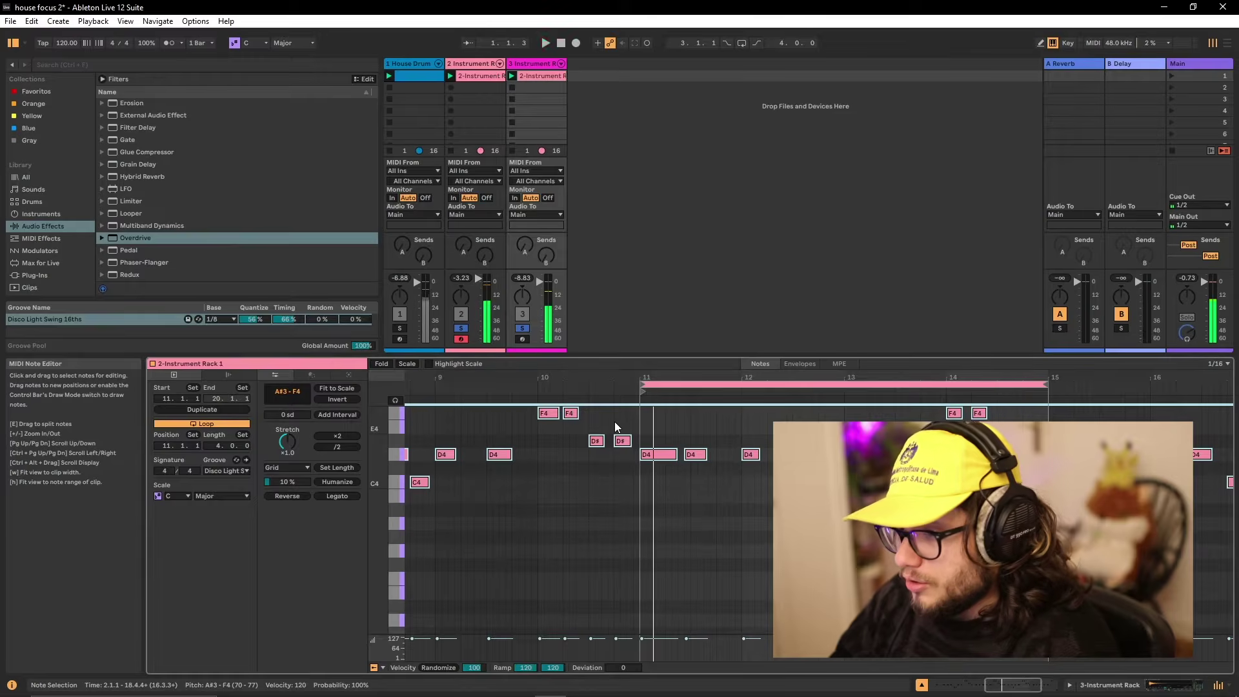
Transpose all the bass clip's notes down an octave and four semitones, to the range F#2 to C#3.
{"action": "key", "text": "Down"}
{"action": "key", "text": "Down"}
{"action": "key", "text": "Down"}
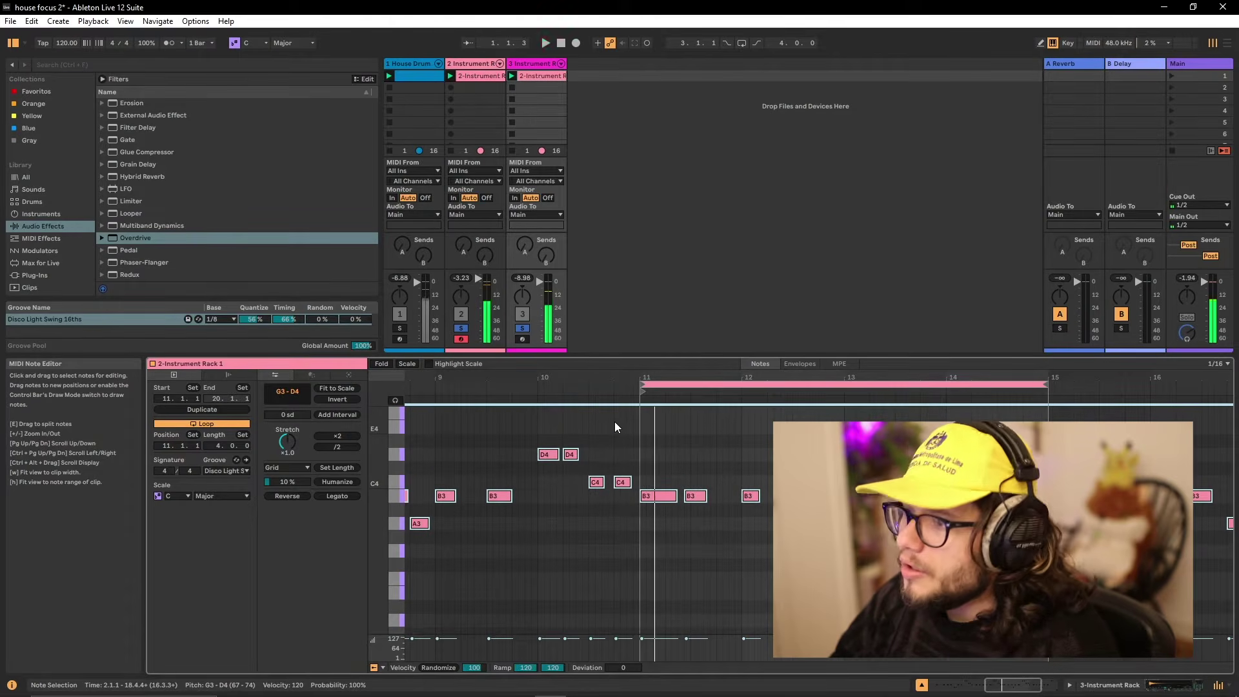
{"action": "key", "text": "shift+Down"}
{"action": "key", "text": "Down"}
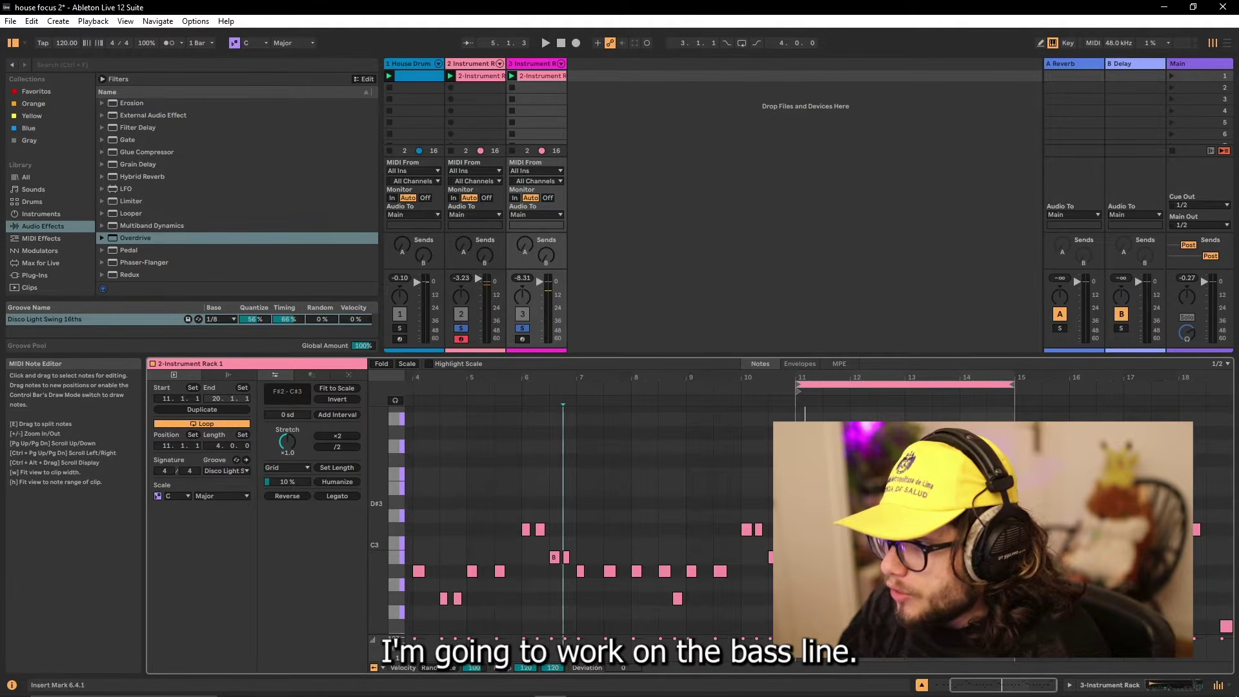
Crop the bass clip to its four-bar loop and rework its first bar into shorter, off-beat A#2 notes.
{"action": "right_click", "coordinate": [524, 78]}
{"action": "left_click", "coordinate": [493, 21]}
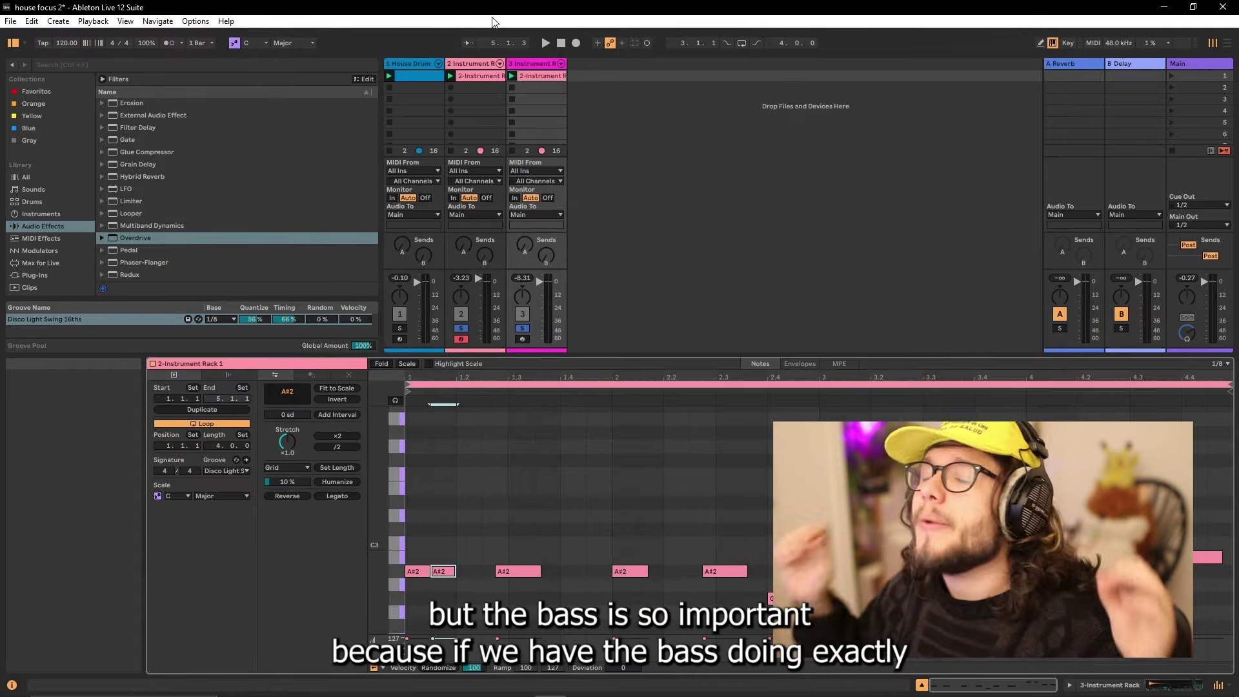
{"action": "key", "text": "space"}
{"action": "left_click_drag", "start_coordinate": [441, 575], "coordinate": [465, 574]}
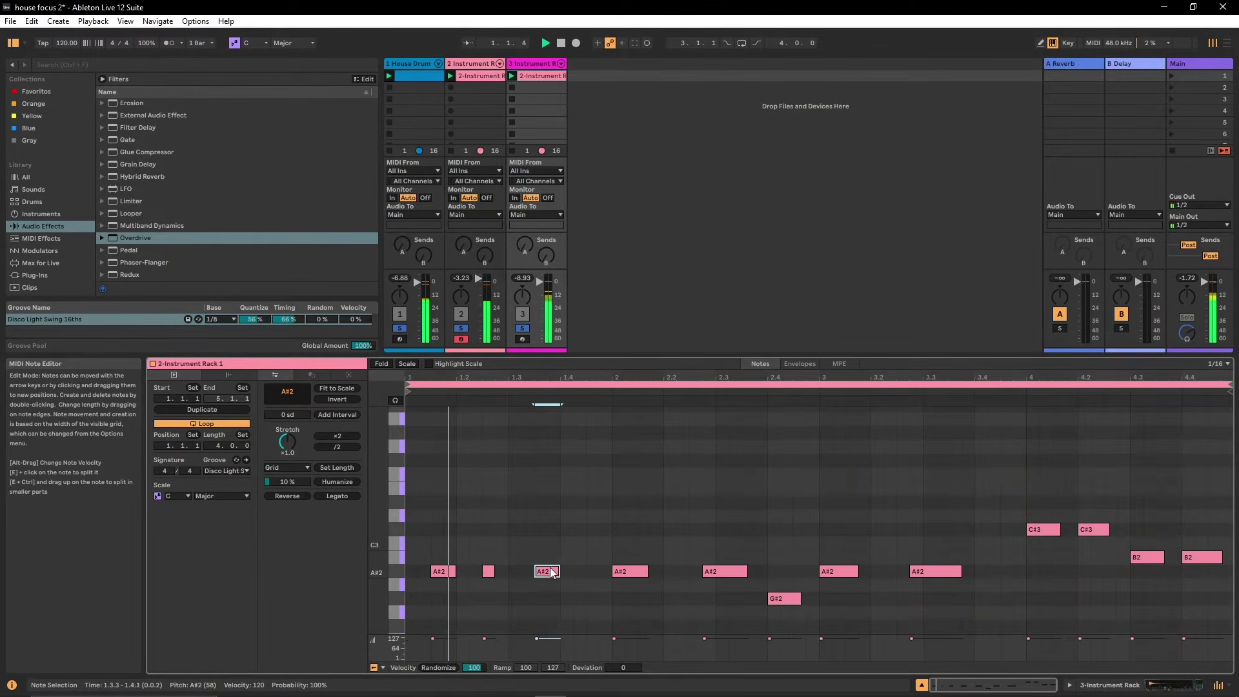
{"action": "left_click", "coordinate": [567, 571]}
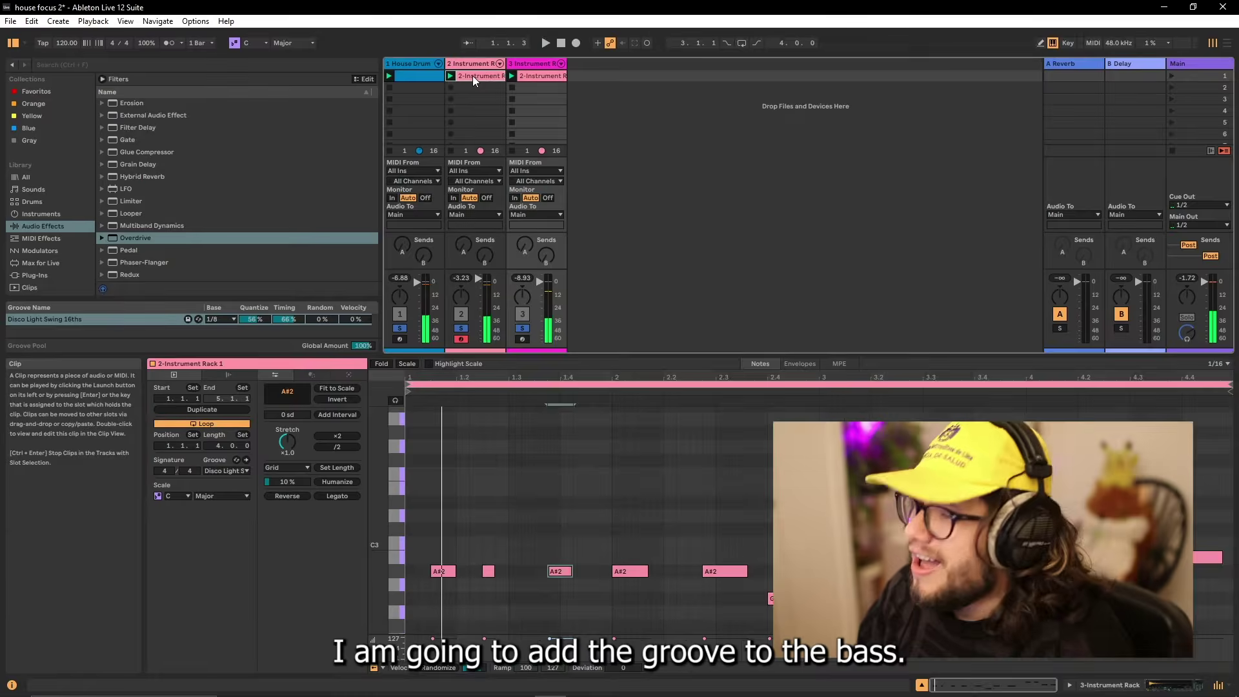
Apply the Disco Light Swing 16ths groove to the bass clip and play it with the chords.
{"action": "left_click", "coordinate": [472, 76]}
{"action": "left_click_drag", "start_coordinate": [171, 316], "coordinate": [394, 249]}
{"action": "left_click_drag", "start_coordinate": [509, 316], "coordinate": [580, 134]}
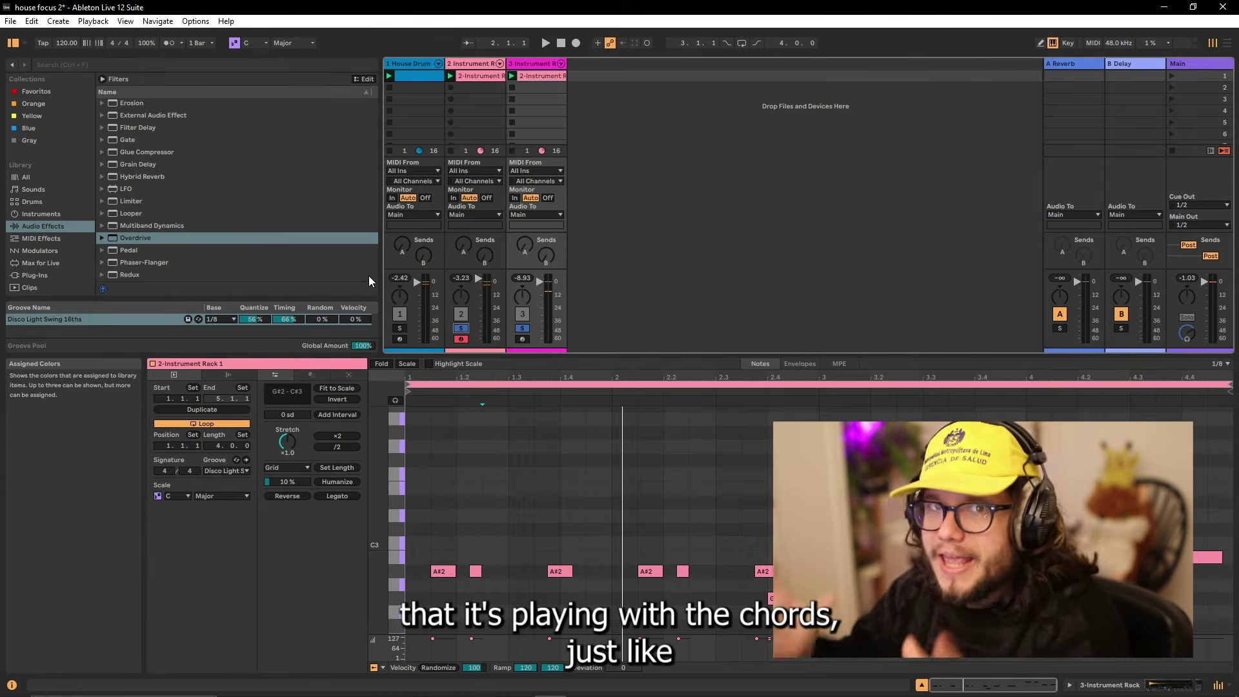
{"action": "key", "text": "space"}
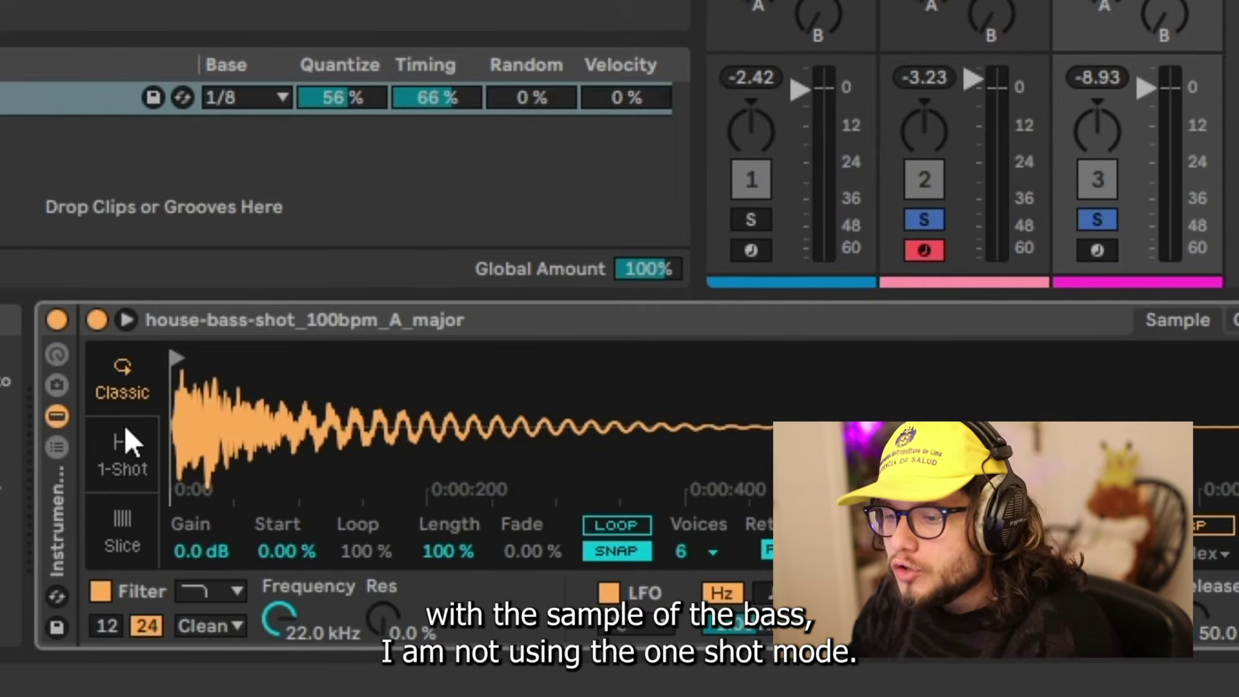
Switch the bass sampler to 1-Shot mode and arm track 3 to try the sound.
{"action": "left_click", "coordinate": [123, 474]}
{"action": "left_click", "coordinate": [1111, 252]}
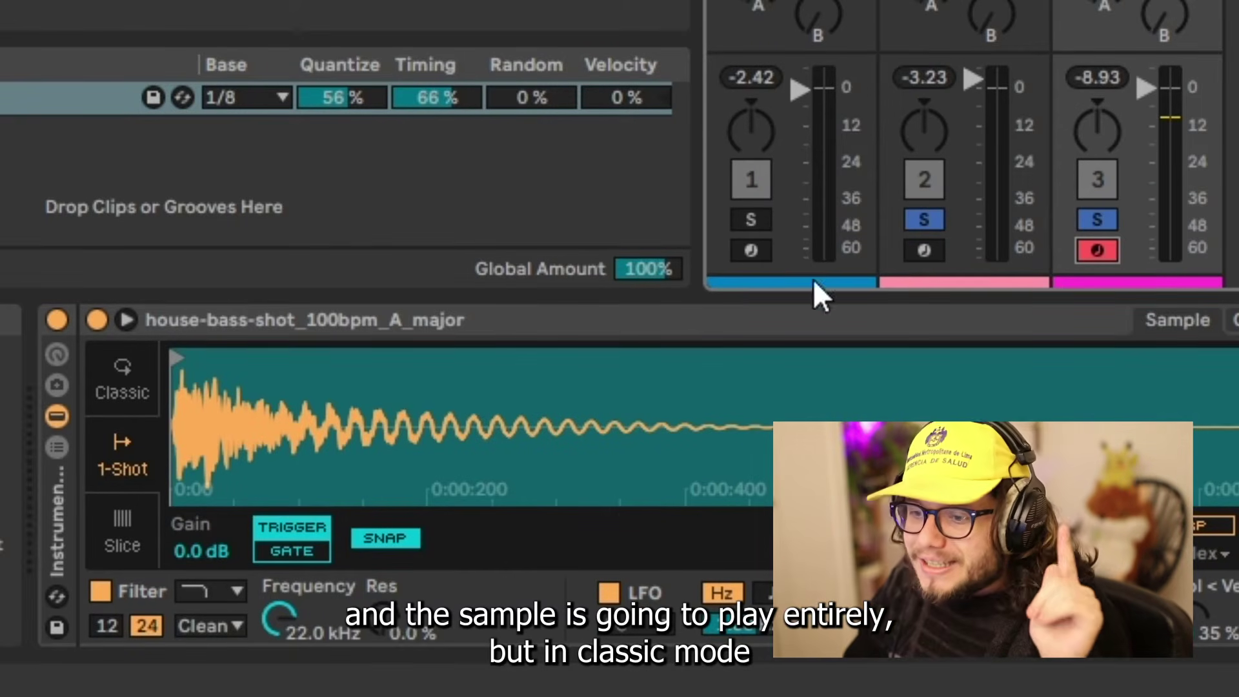
Switch the bass sampler to Classic mode and try the G#3 note at 2.4 an octave lower and back up.
{"action": "left_click", "coordinate": [154, 382]}
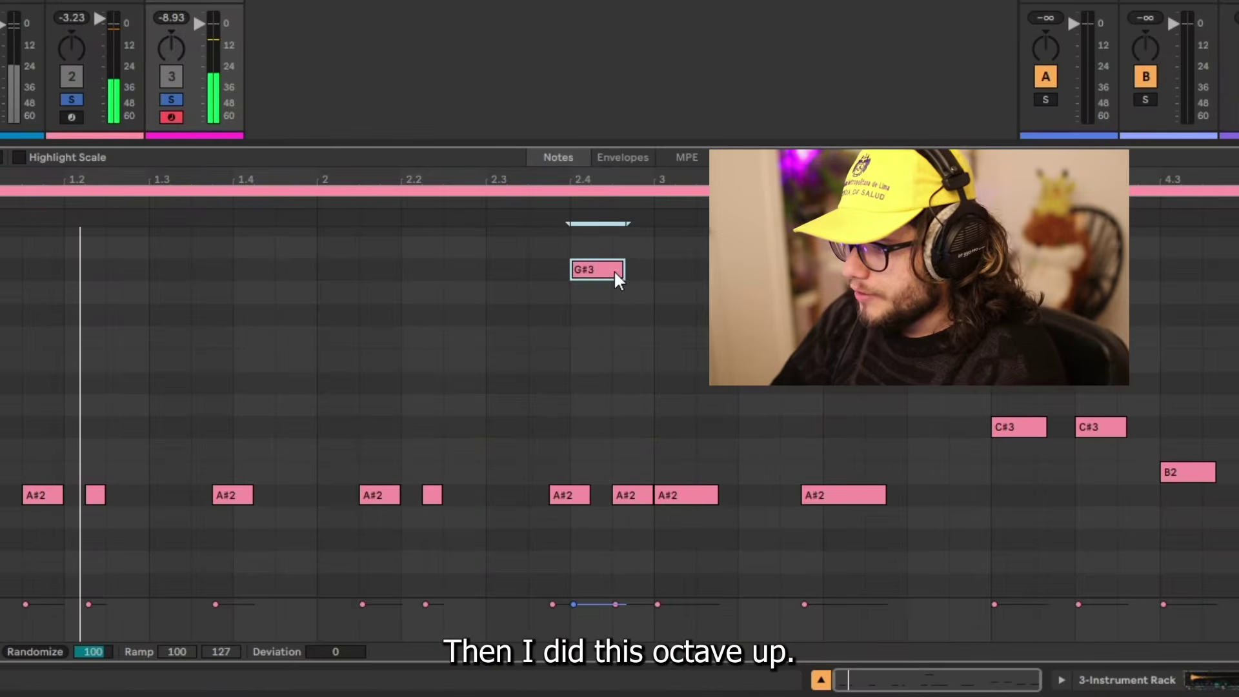
{"action": "key", "text": "shift+Down"}
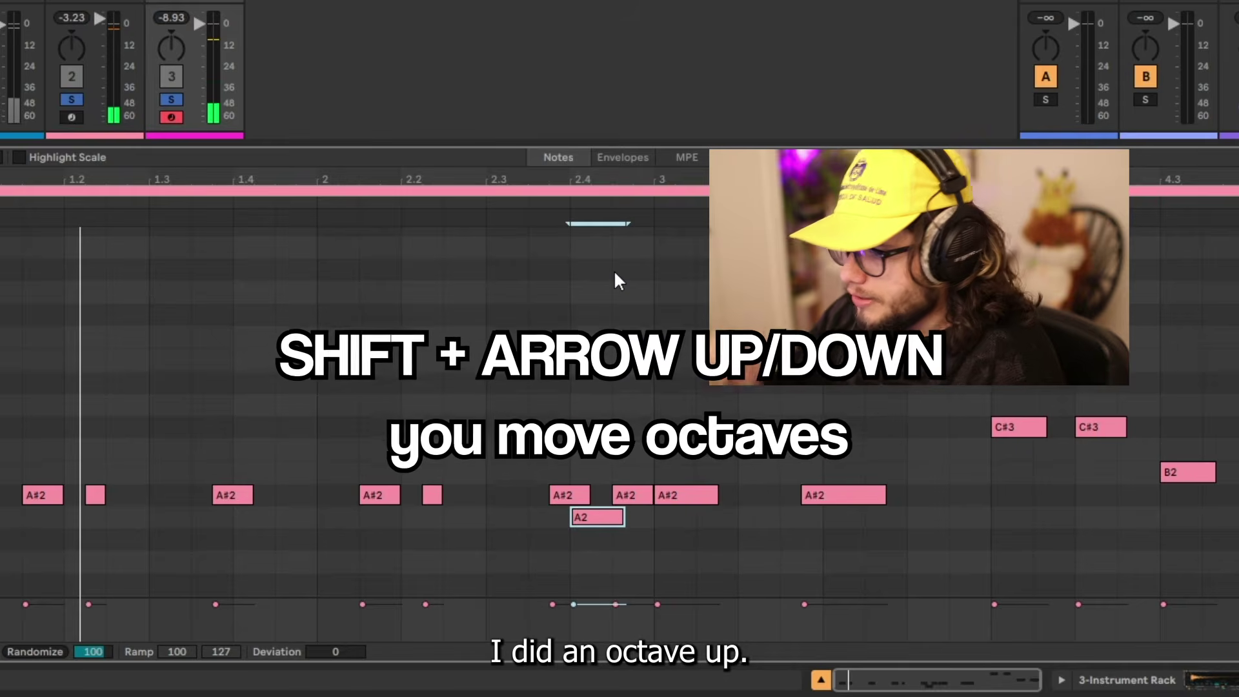
{"action": "key", "text": "shift+Up"}
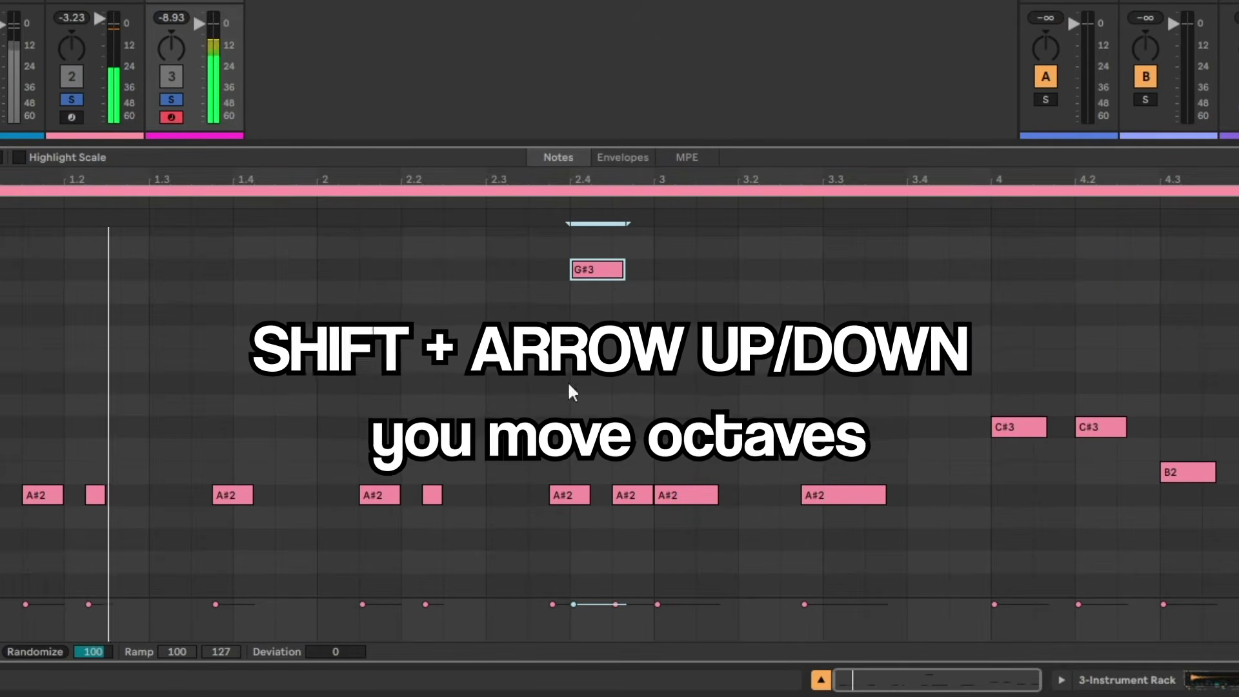
{"action": "left_click", "coordinate": [816, 584]}
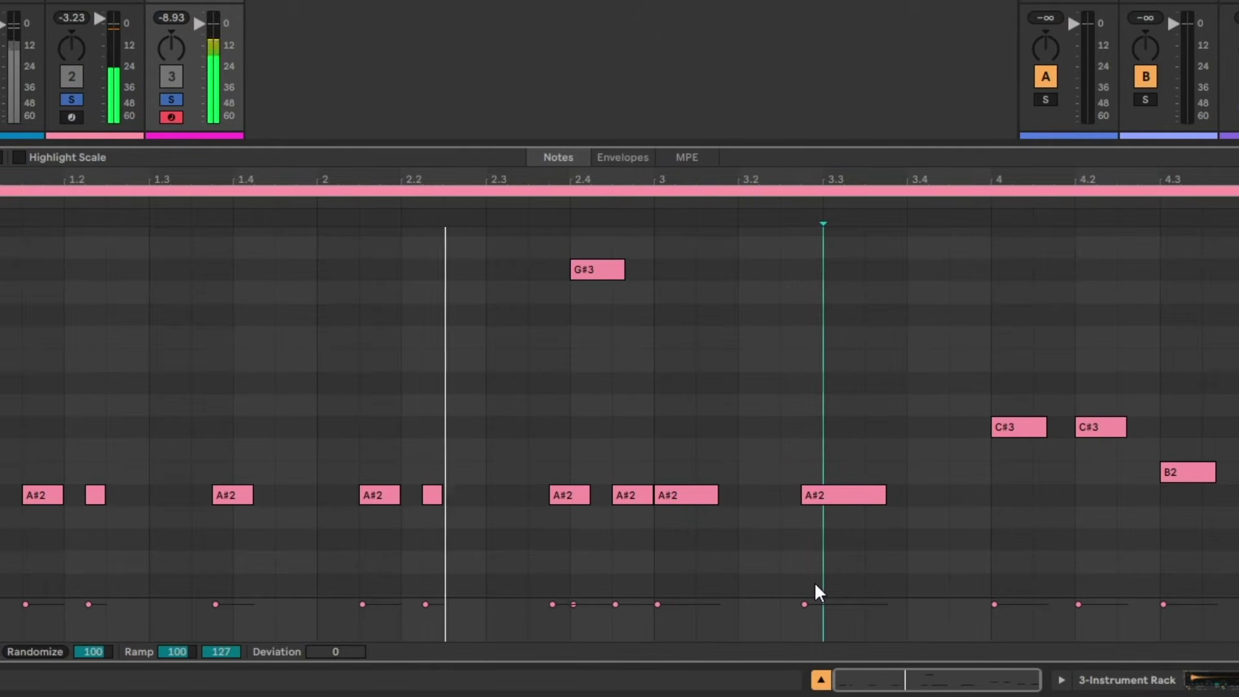
Shift the bass clip's two C#3 and two C#4 notes earlier so the group starts exactly on bar 4.
{"action": "key", "text": "ctrl+z"}
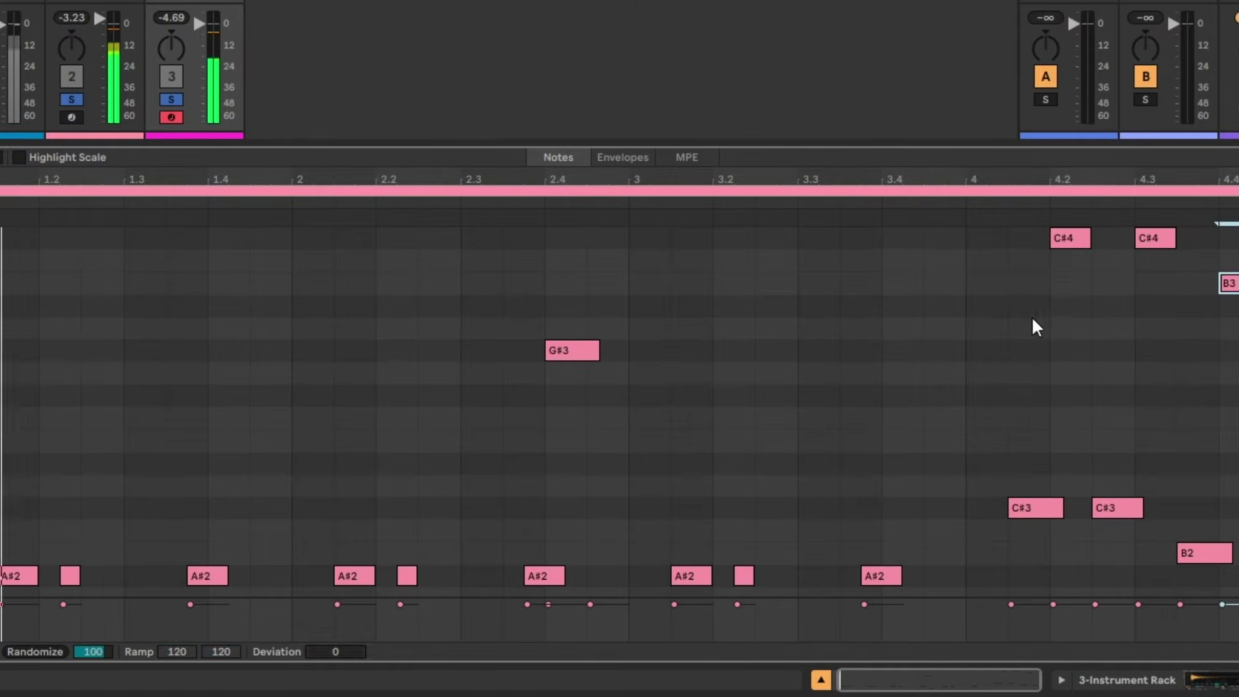
{"action": "left_click_drag", "start_coordinate": [1010, 213], "coordinate": [1155, 510]}
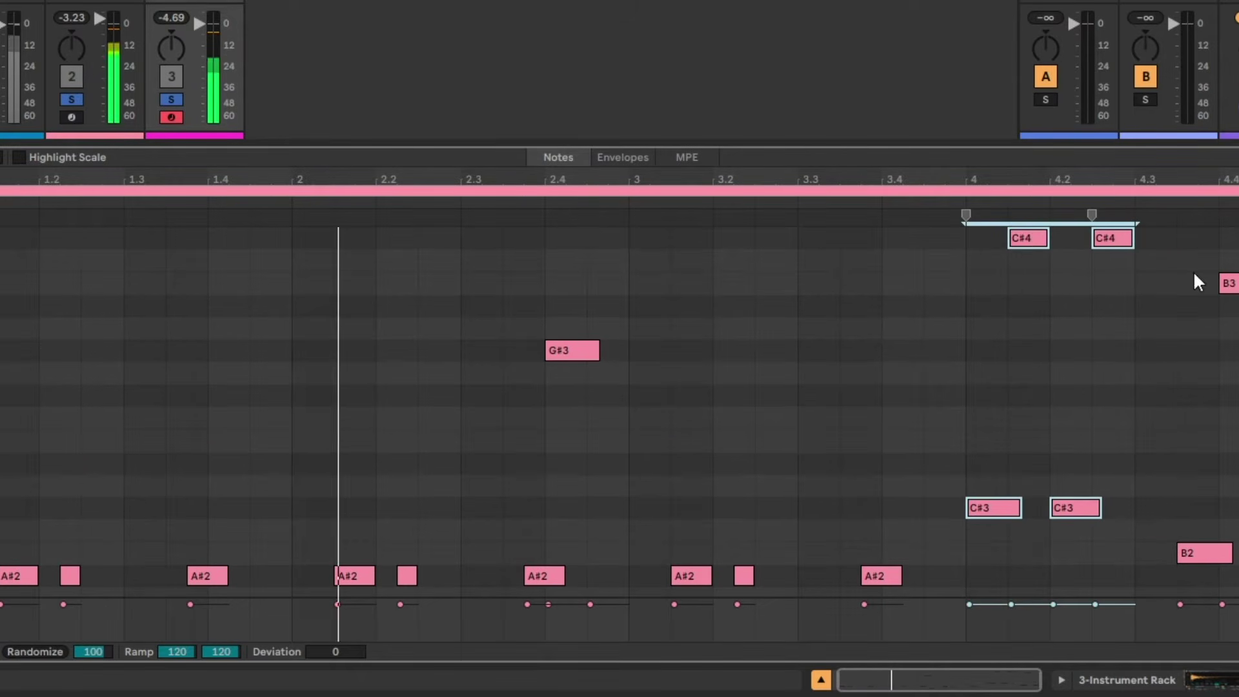
{"action": "scroll", "coordinate": [1010, 331], "scroll_direction": "down", "scroll_amount": 2}
{"action": "left_click", "coordinate": [863, 362]}
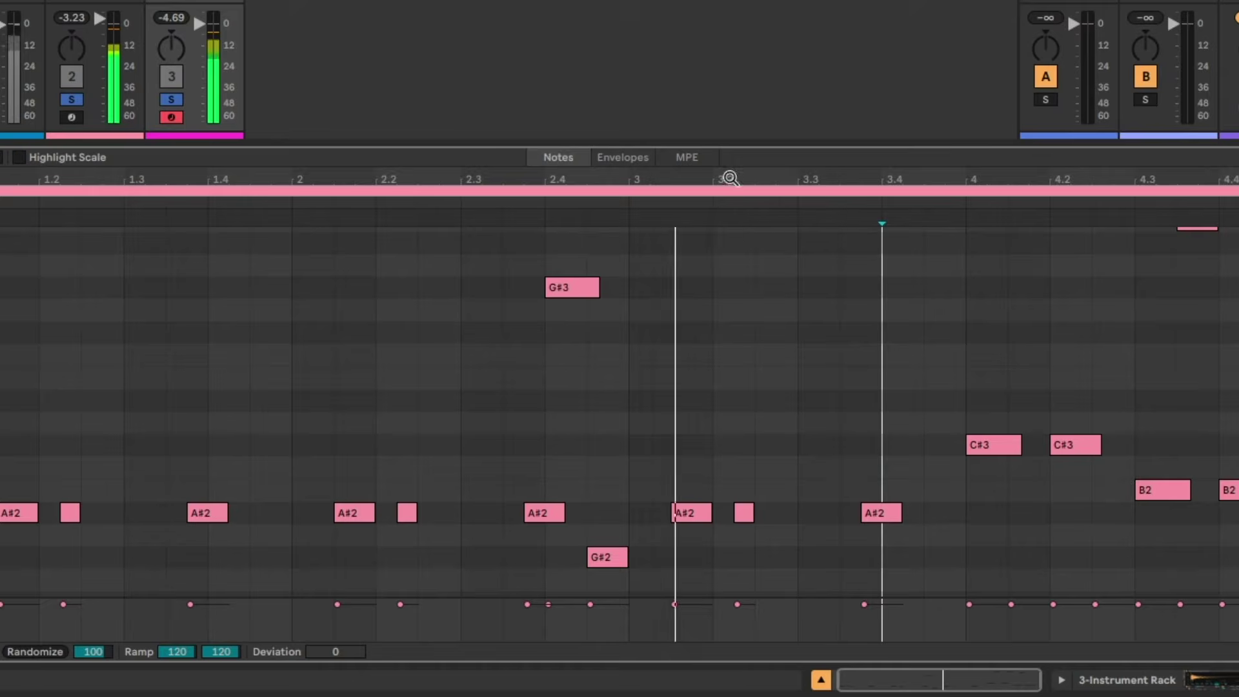
Rework the descending A3, F#3 and D#3 notes that close bar 4 of the bass clip.
{"action": "left_click_drag", "start_coordinate": [755, 145], "coordinate": [756, 0]}
{"action": "scroll", "coordinate": [962, 276], "scroll_direction": "up", "scroll_amount": 7}
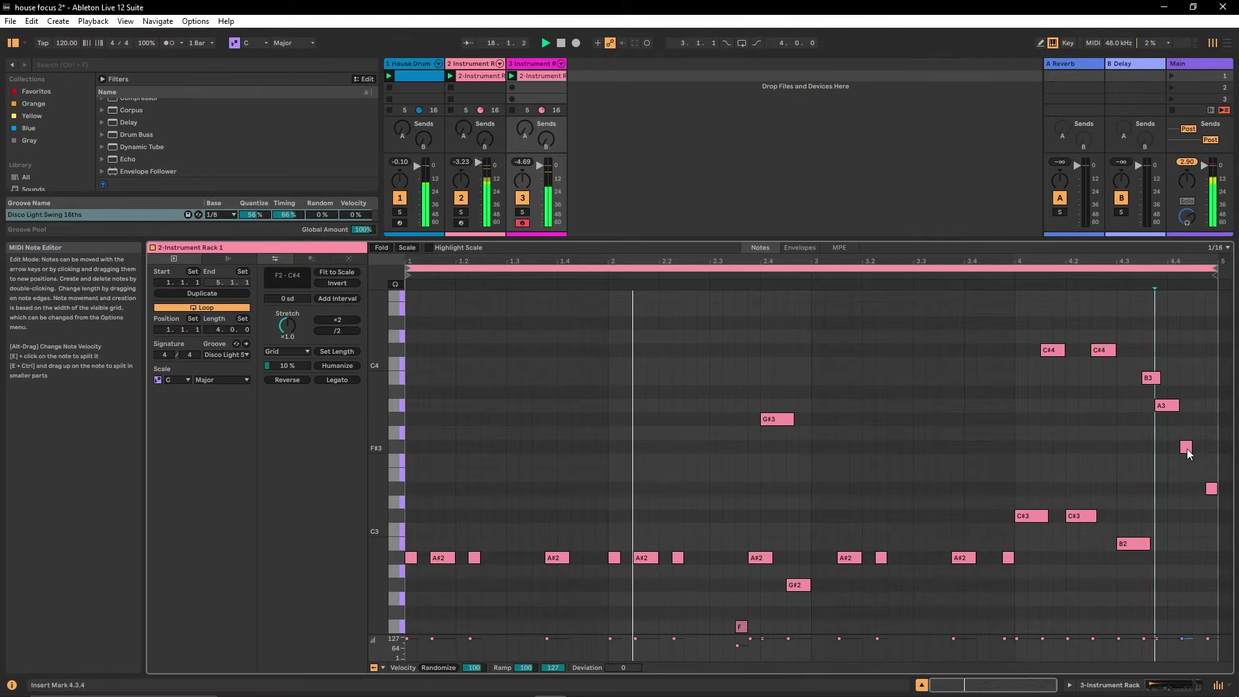
{"action": "left_click", "coordinate": [1211, 488]}
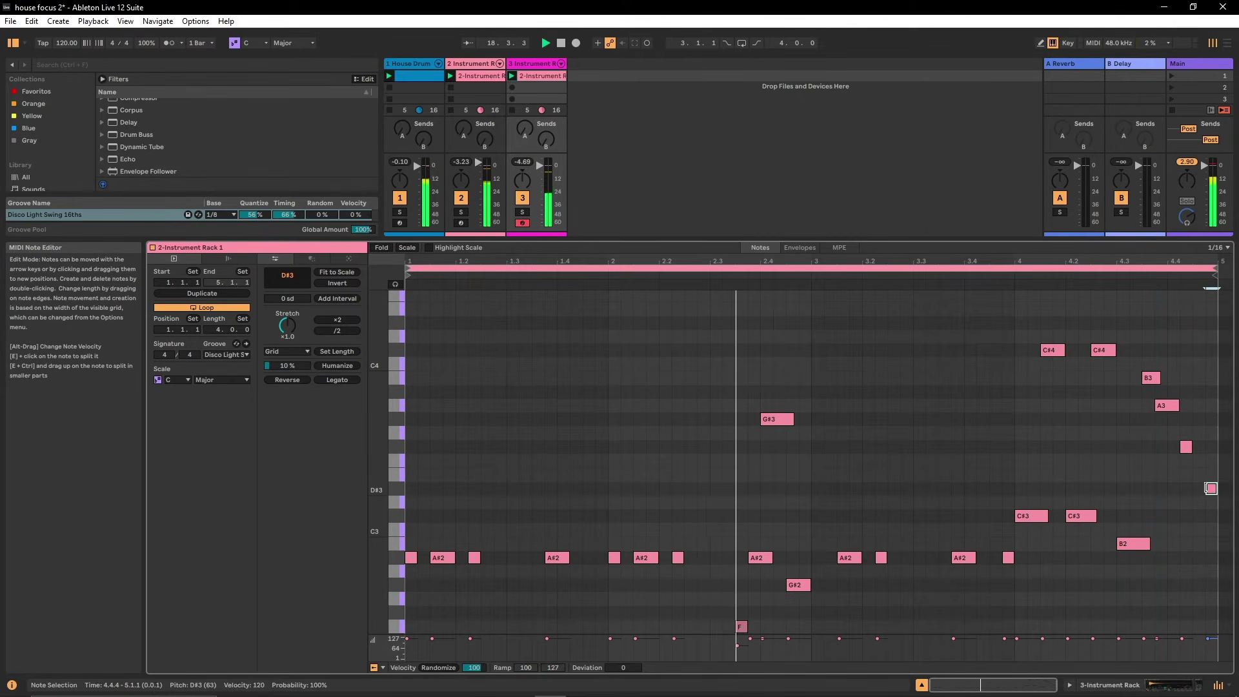
{"action": "double_click", "coordinate": [1186, 447]}
{"action": "left_click_drag", "start_coordinate": [1178, 405], "coordinate": [1186, 403]}
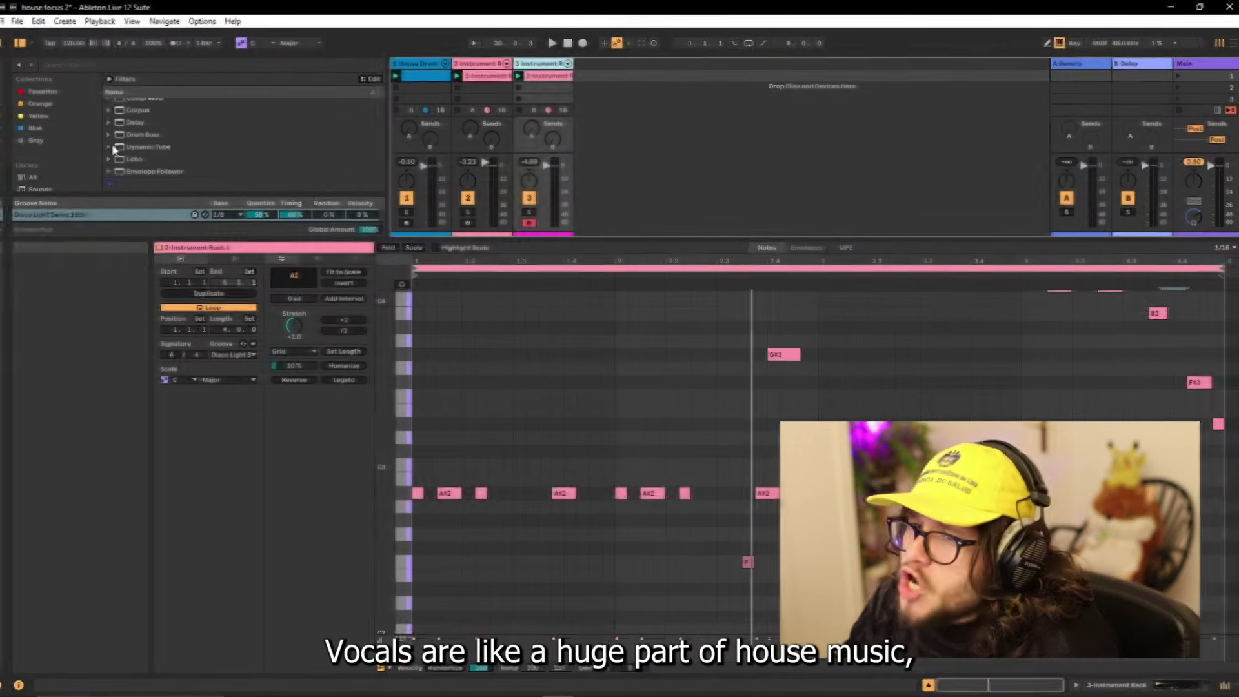
Add an empty Instrument Rack on a new MIDI track and open the House Samples SF folder.
{"action": "left_click_drag", "start_coordinate": [146, 352], "coordinate": [245, 329]}
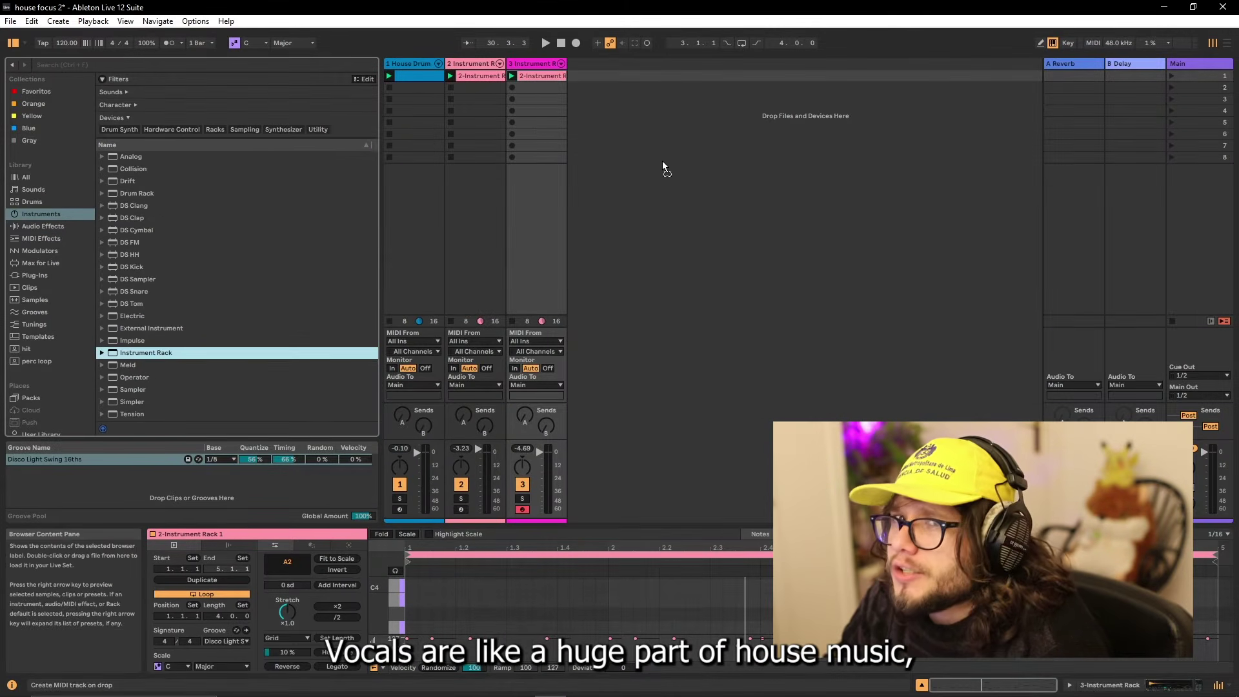
{"action": "left_click_drag", "start_coordinate": [663, 166], "coordinate": [663, 166]}
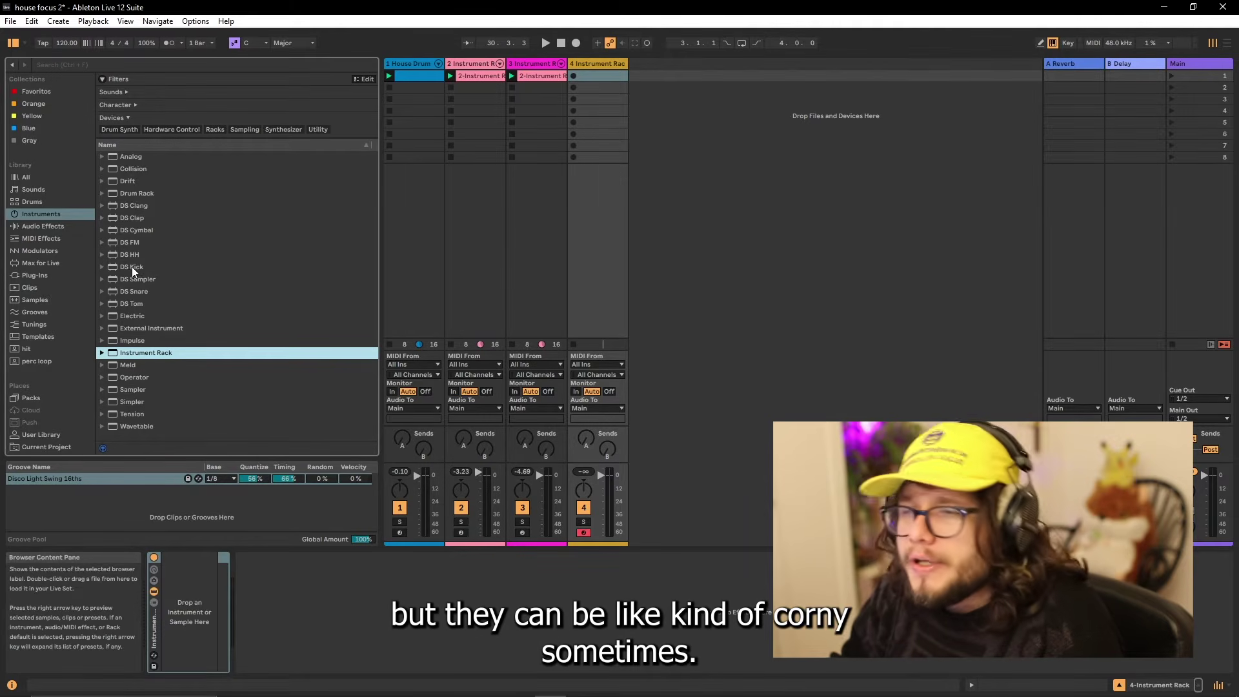
{"action": "scroll", "coordinate": [83, 413], "scroll_direction": "down", "scroll_amount": 5}
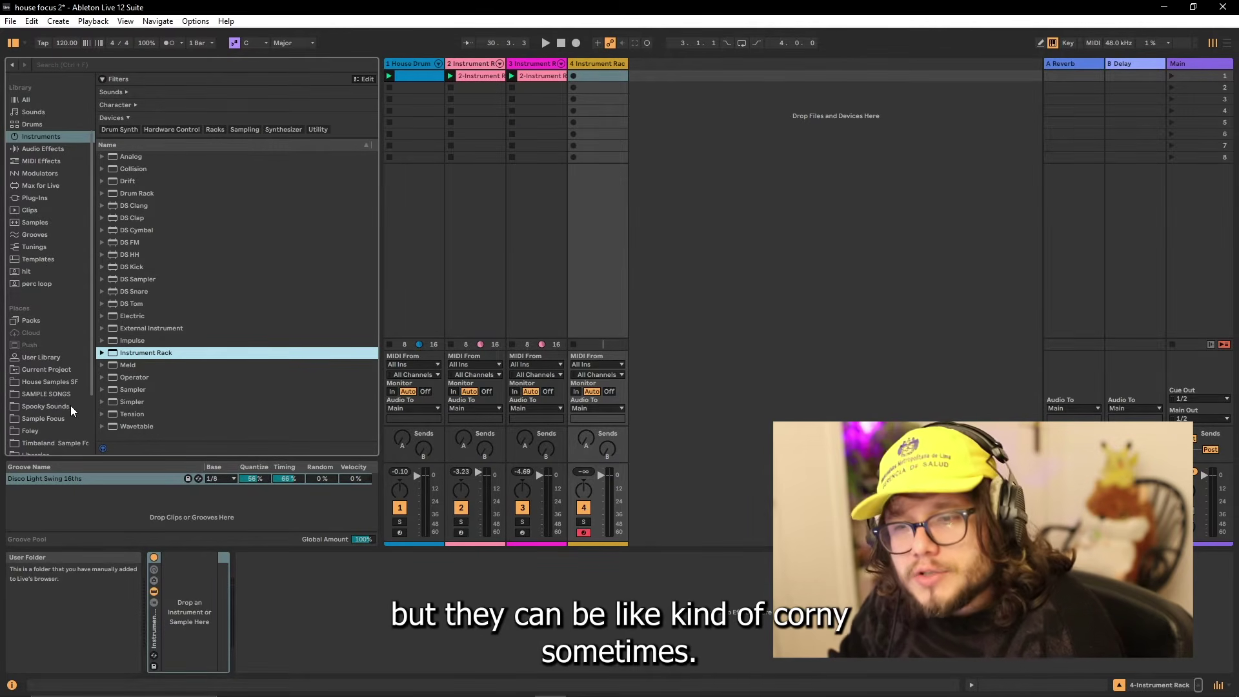
{"action": "left_click", "coordinate": [63, 355]}
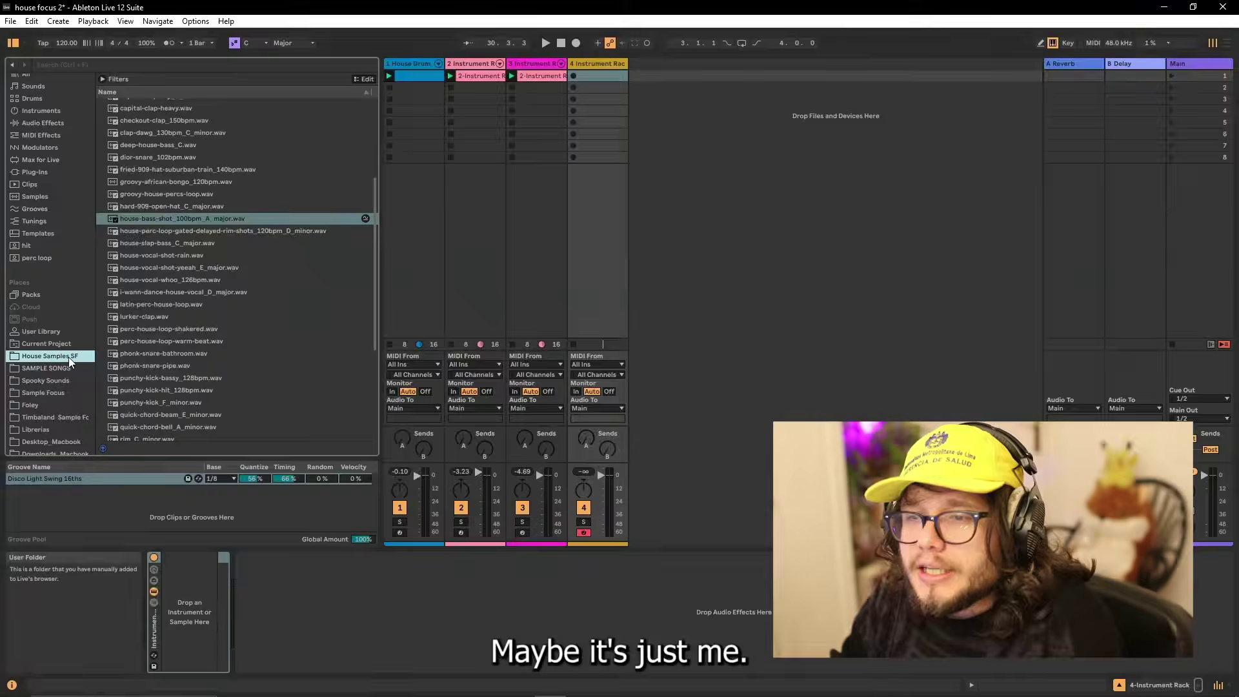
Put the all-along-house-style-pulsating-vocal-fx sample on a new audio track and adjust its clip's pitch.
{"action": "left_click", "coordinate": [181, 153]}
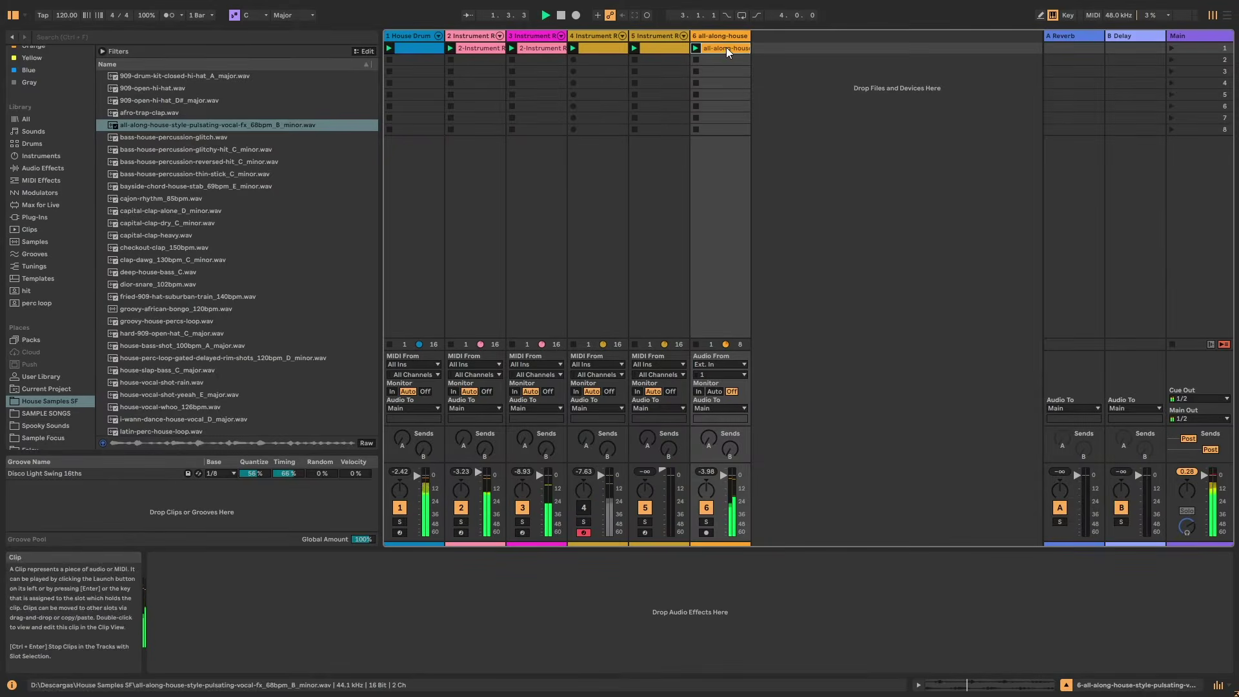
{"action": "left_click", "coordinate": [726, 47]}
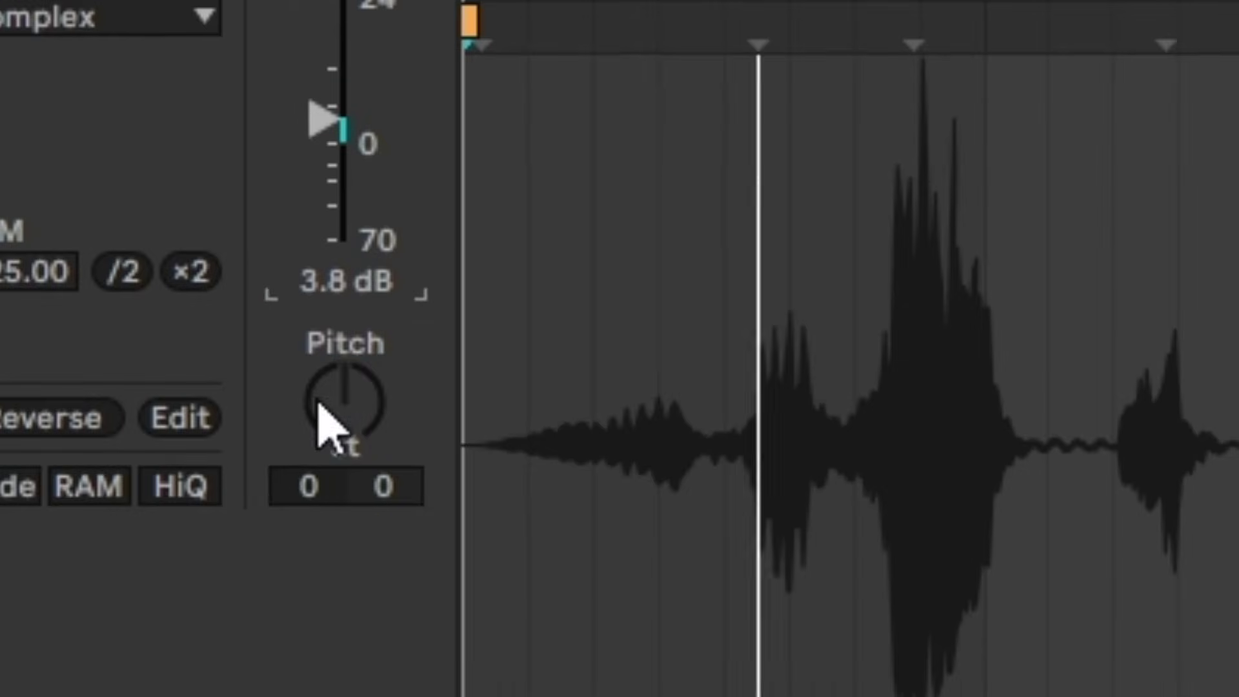
{"action": "left_click_drag", "start_coordinate": [342, 411], "coordinate": [343, 390]}
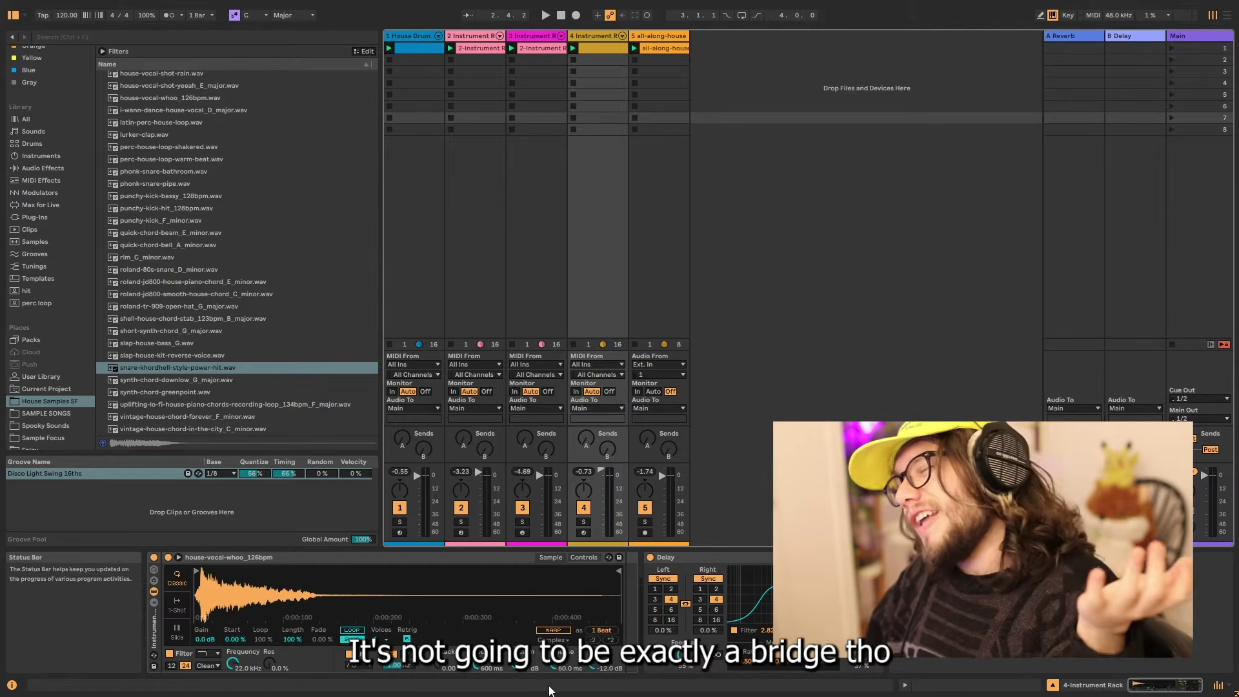
Place a C3 note at 12.2.4 in the second chord clip and remove the extra C3 after it.
{"action": "left_click_drag", "start_coordinate": [749, 501], "coordinate": [805, 561]}
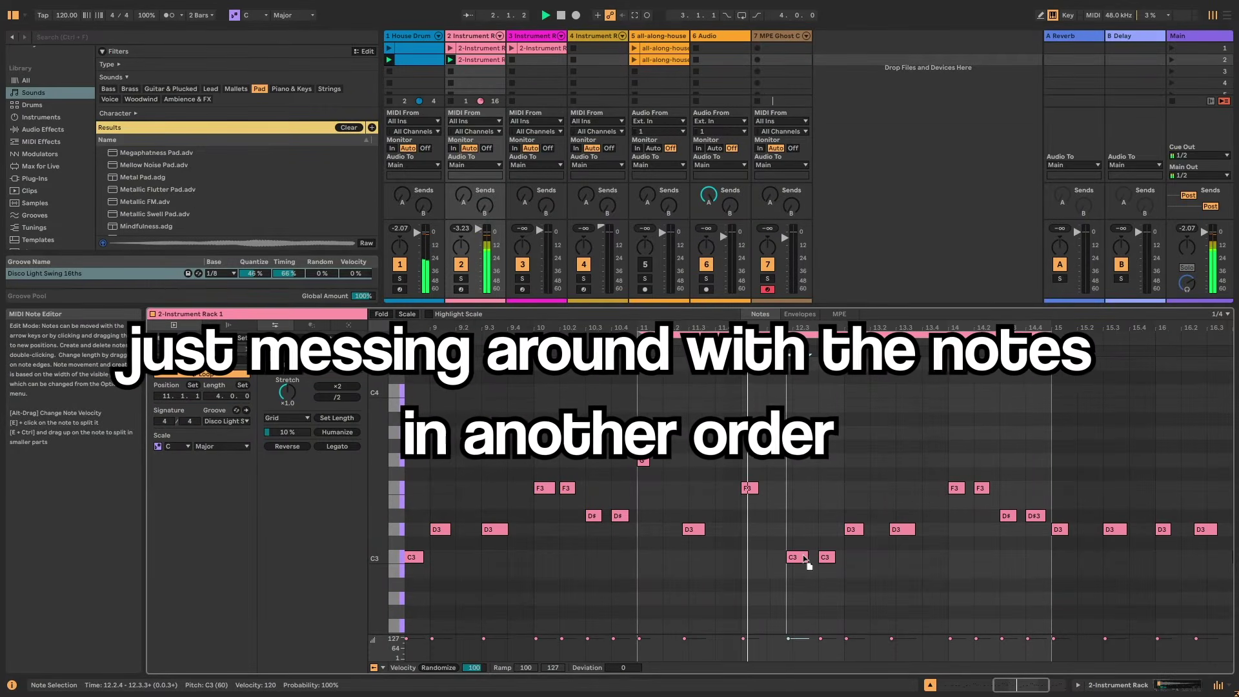
{"action": "double_click", "coordinate": [830, 559]}
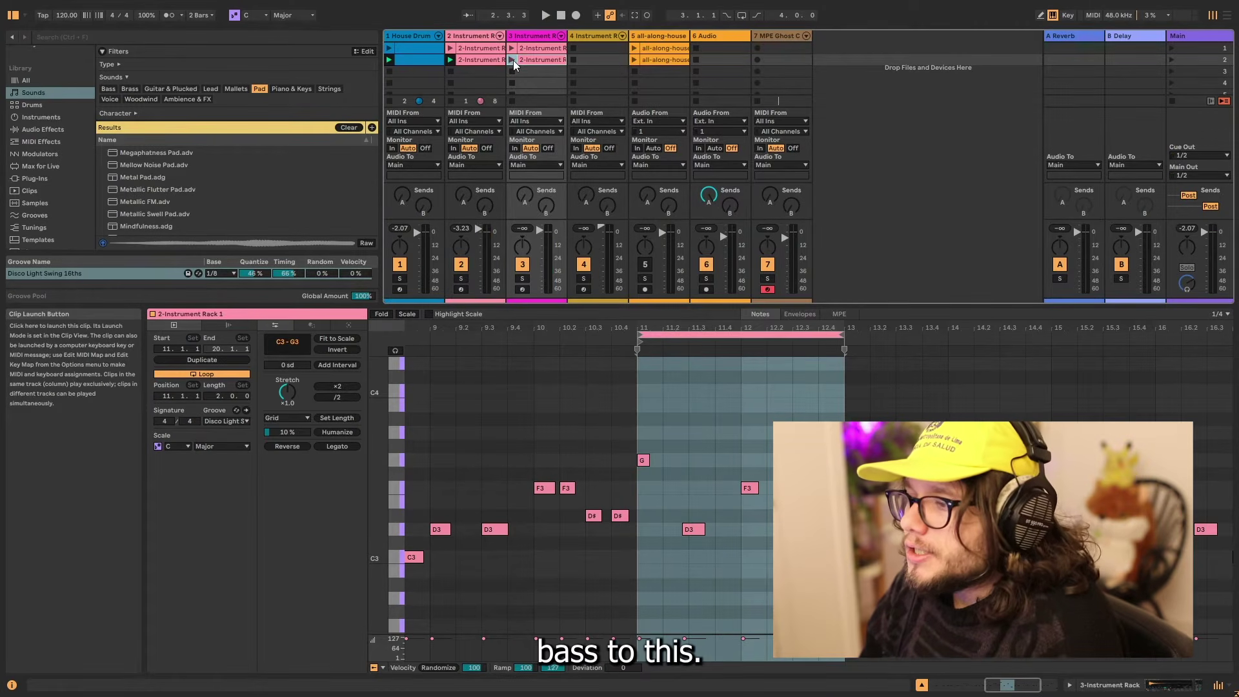
Transpose the second bass clip's notes up one semitone and drop the first note of bar 11 to A#2.
{"action": "left_click", "coordinate": [513, 60]}
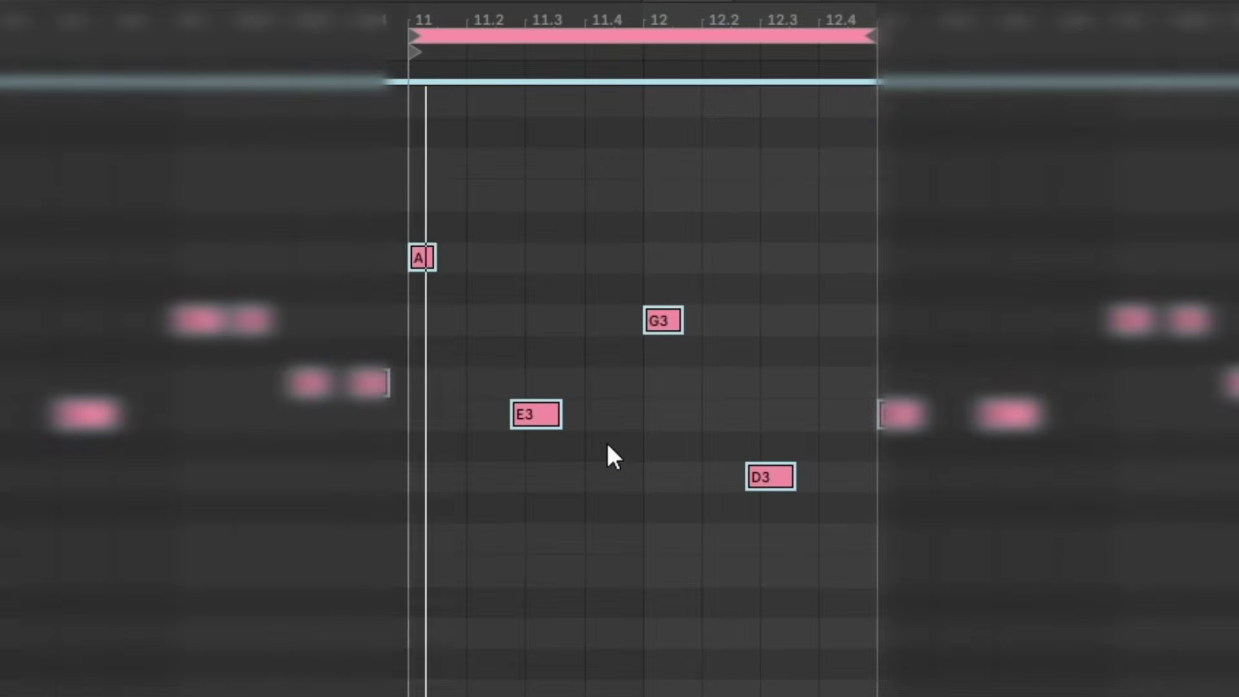
{"action": "key", "text": "Up"}
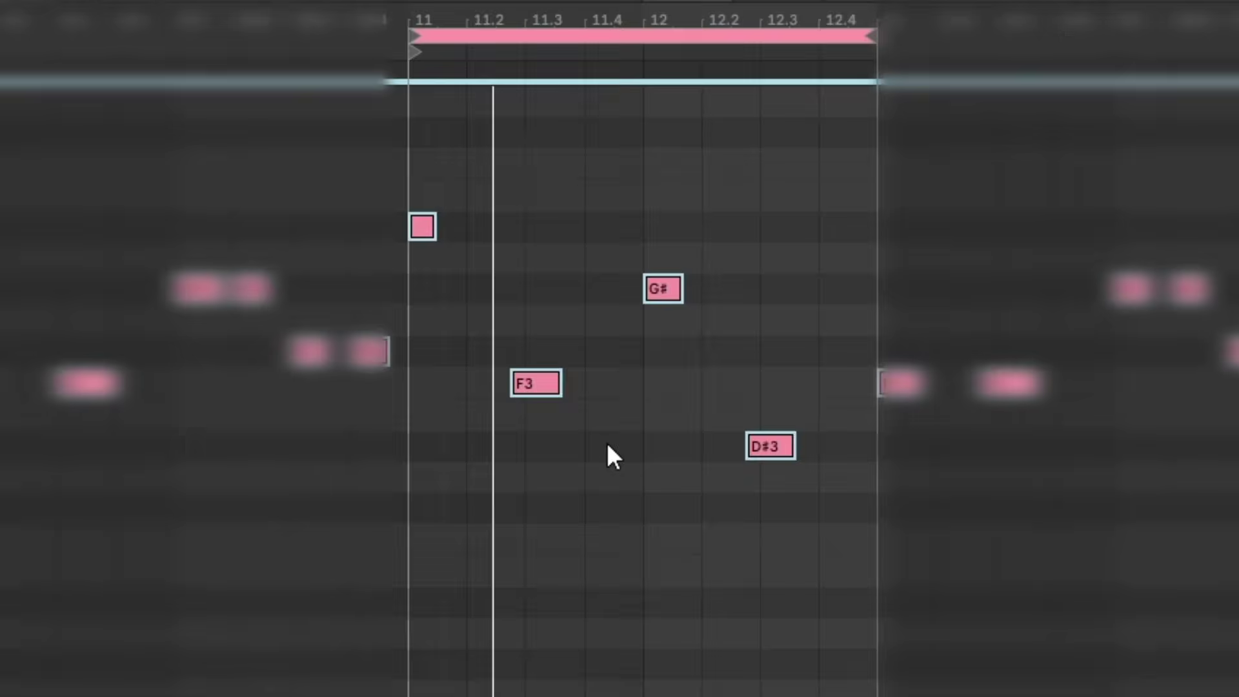
{"action": "left_click_drag", "start_coordinate": [526, 191], "coordinate": [419, 605]}
Add an A#3 note directly after the opening A#2 note in bar 11 of the bass clip.
{"action": "double_click", "coordinate": [478, 631]}
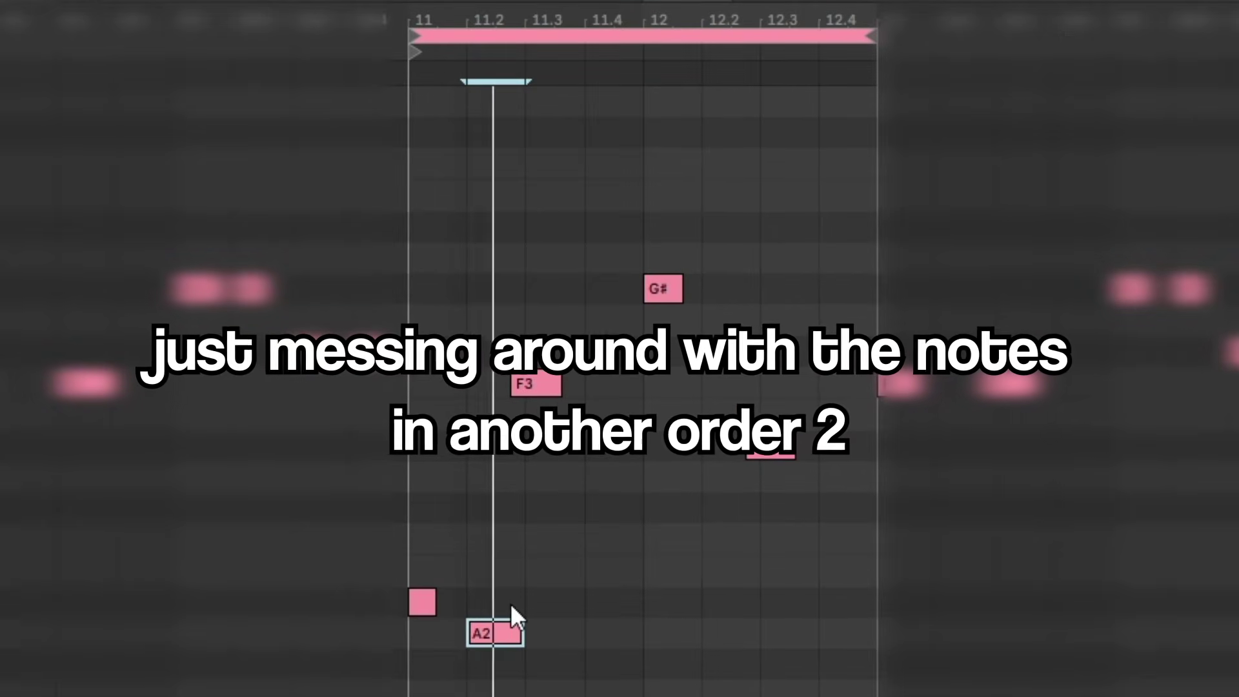
{"action": "key", "text": "Up"}
{"action": "key", "text": "Left"}
{"action": "key", "text": "shift+Up"}
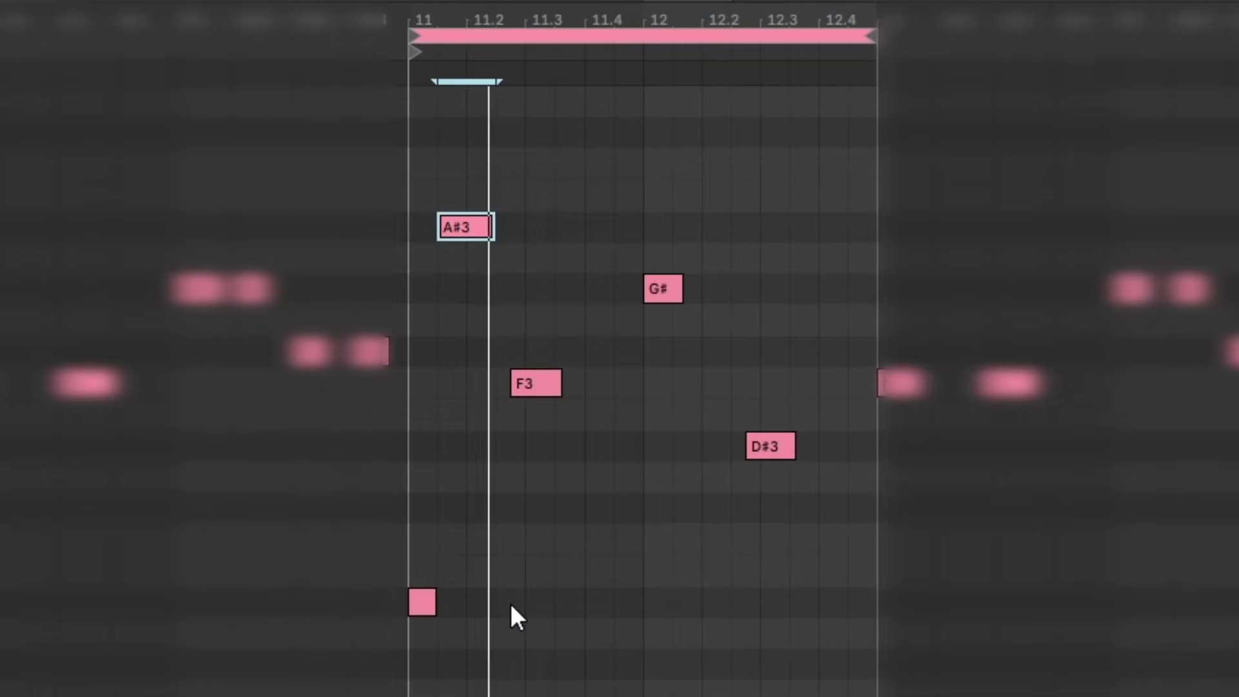
Add another F note after the F3 in bar 11 of the bass clip and raise it an octave.
{"action": "double_click", "coordinate": [591, 379]}
{"action": "key", "text": "Right"}
{"action": "key", "text": "shift+Up"}
Lower the G# note at bar 12 by an octave and add a G# an octave higher right after it.
{"action": "left_click", "coordinate": [662, 382]}
{"action": "key", "text": "shift+Down"}
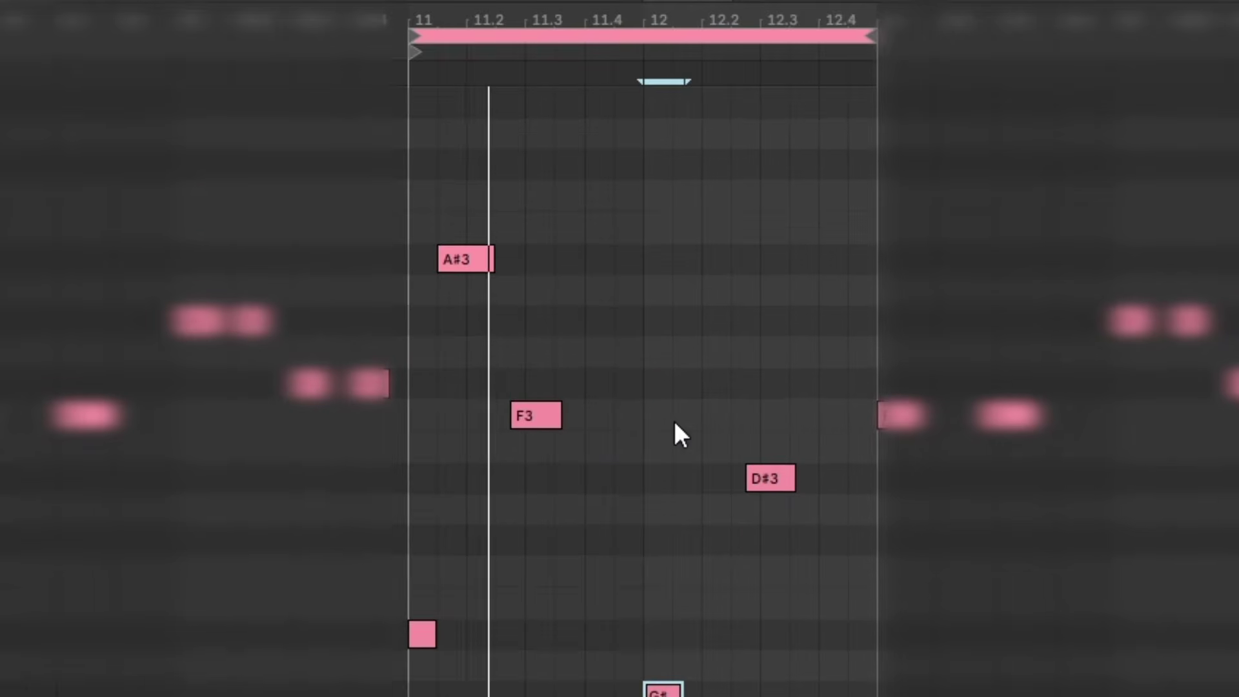
{"action": "left_click", "coordinate": [697, 691]}
{"action": "double_click", "coordinate": [709, 689]}
{"action": "key", "text": "shift+Up"}
{"action": "scroll", "coordinate": [800, 658], "scroll_direction": "up", "scroll_amount": 2}
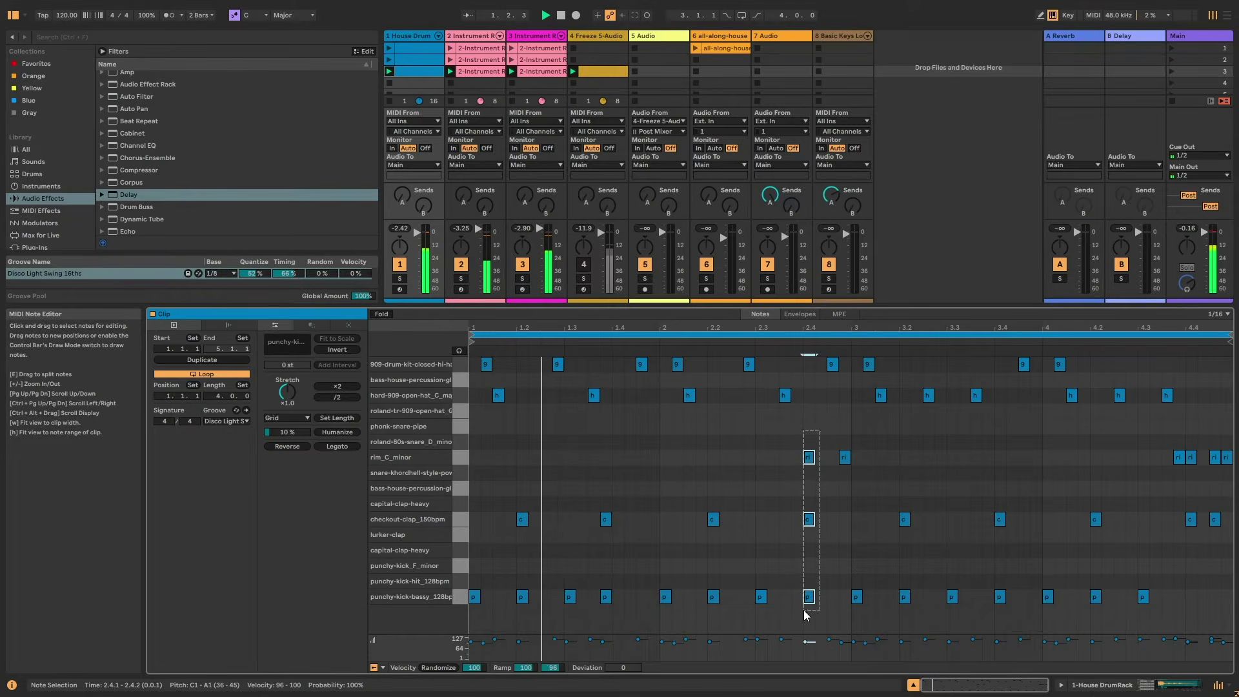
Move the rim, clap and kick hits at 2.4 in the drum clip one sixteenth earlier.
{"action": "left_click_drag", "start_coordinate": [803, 610], "coordinate": [803, 610]}
{"action": "key", "text": "Left"}
{"action": "left_click", "coordinate": [803, 609]}
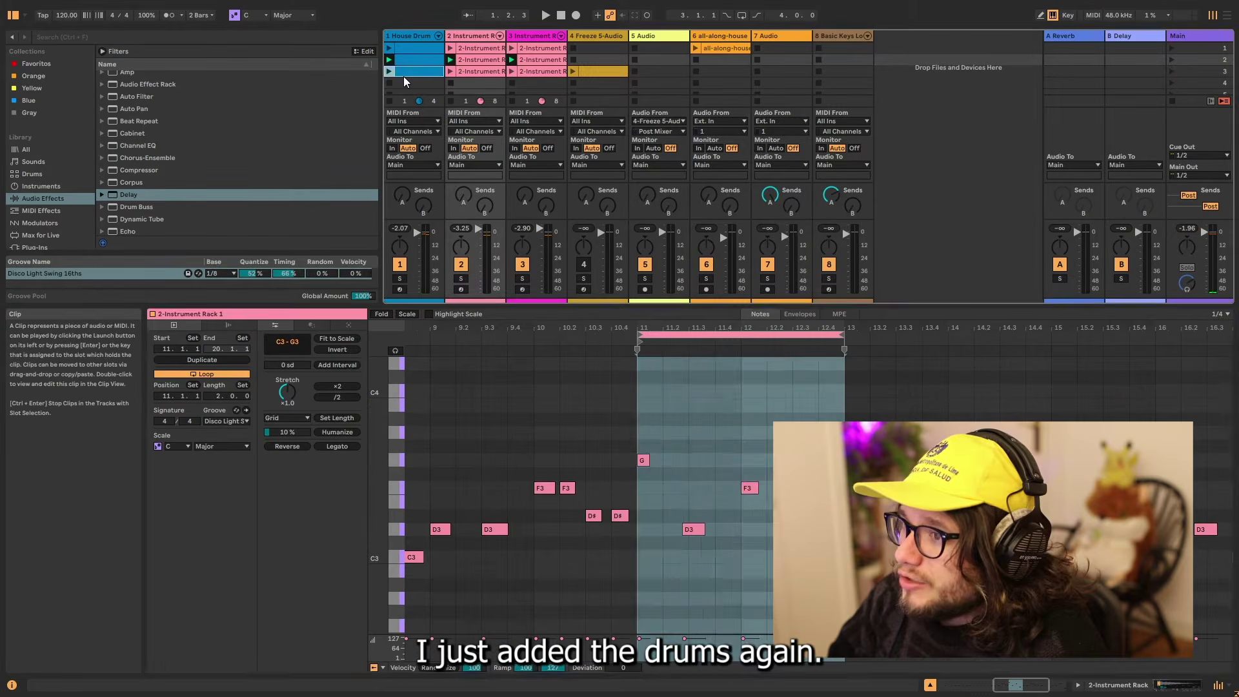
Play the third drum clip and check its two-bar pattern against the third chord clip.
{"action": "left_click", "coordinate": [404, 74]}
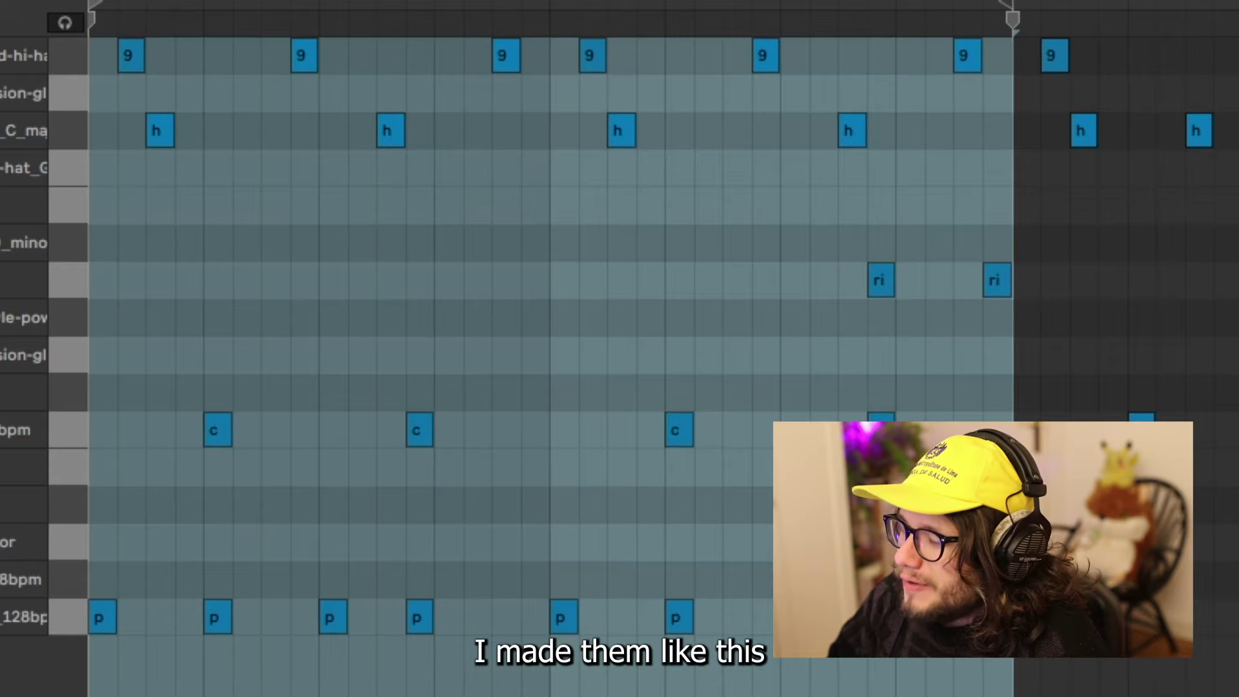
{"action": "key", "text": "space"}
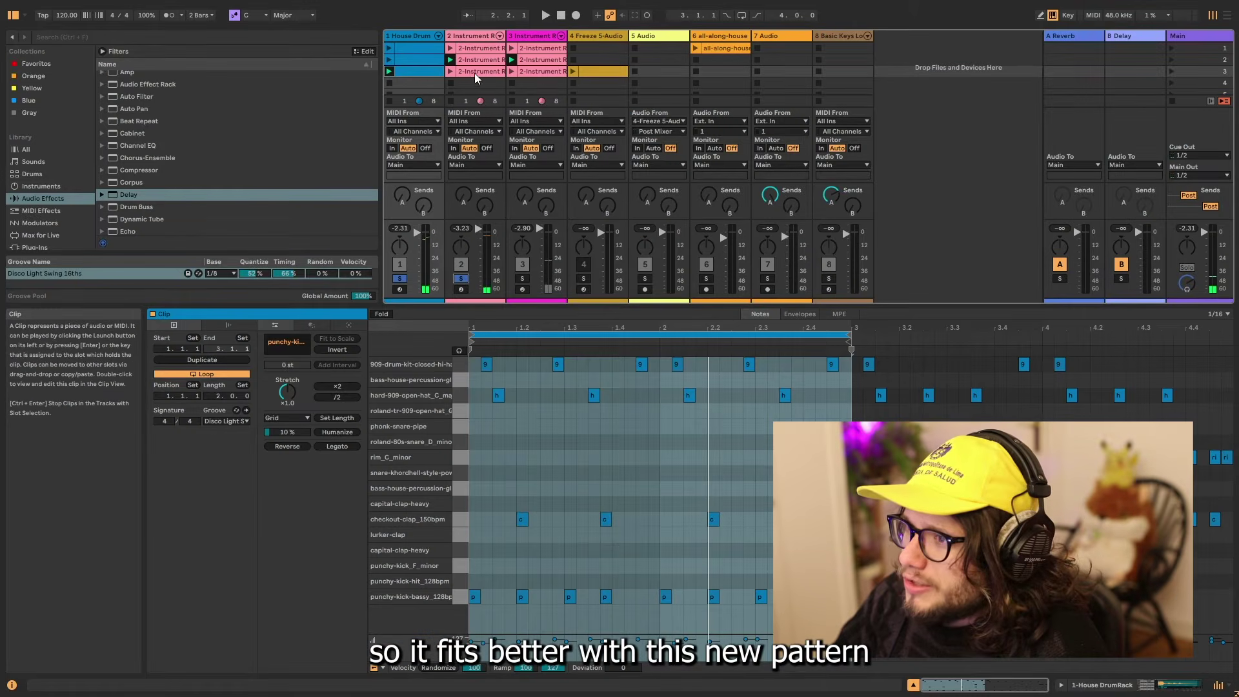
{"action": "left_click", "coordinate": [474, 72]}
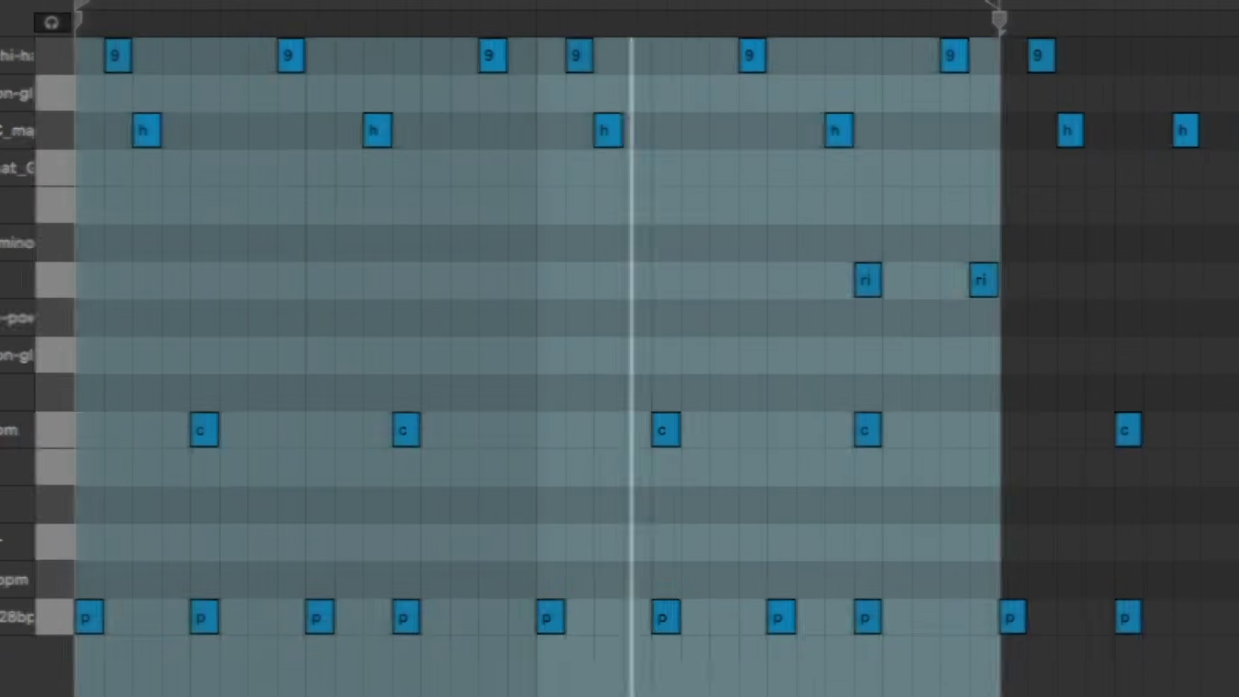
Move all clips in the arrangement later so they start at bar 9, leaving eight bars for an intro.
{"action": "key", "text": "ctrl+a"}
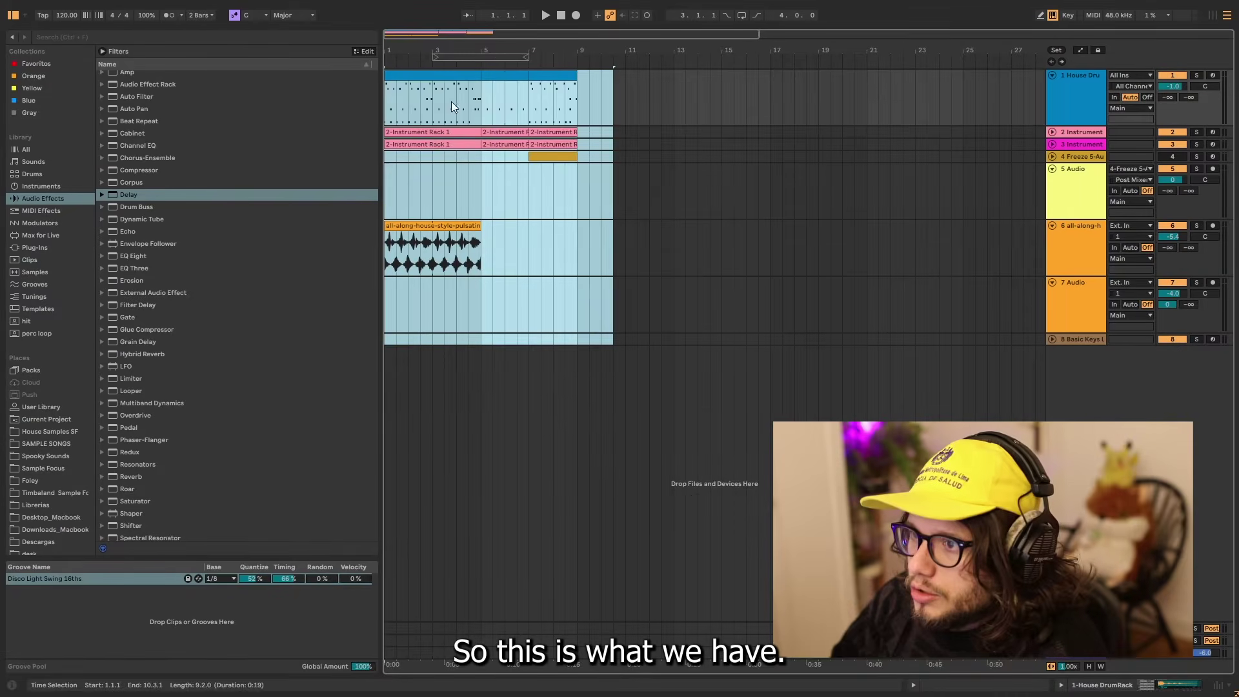
{"action": "left_click_drag", "start_coordinate": [425, 75], "coordinate": [617, 102]}
{"action": "left_click", "coordinate": [578, 77]}
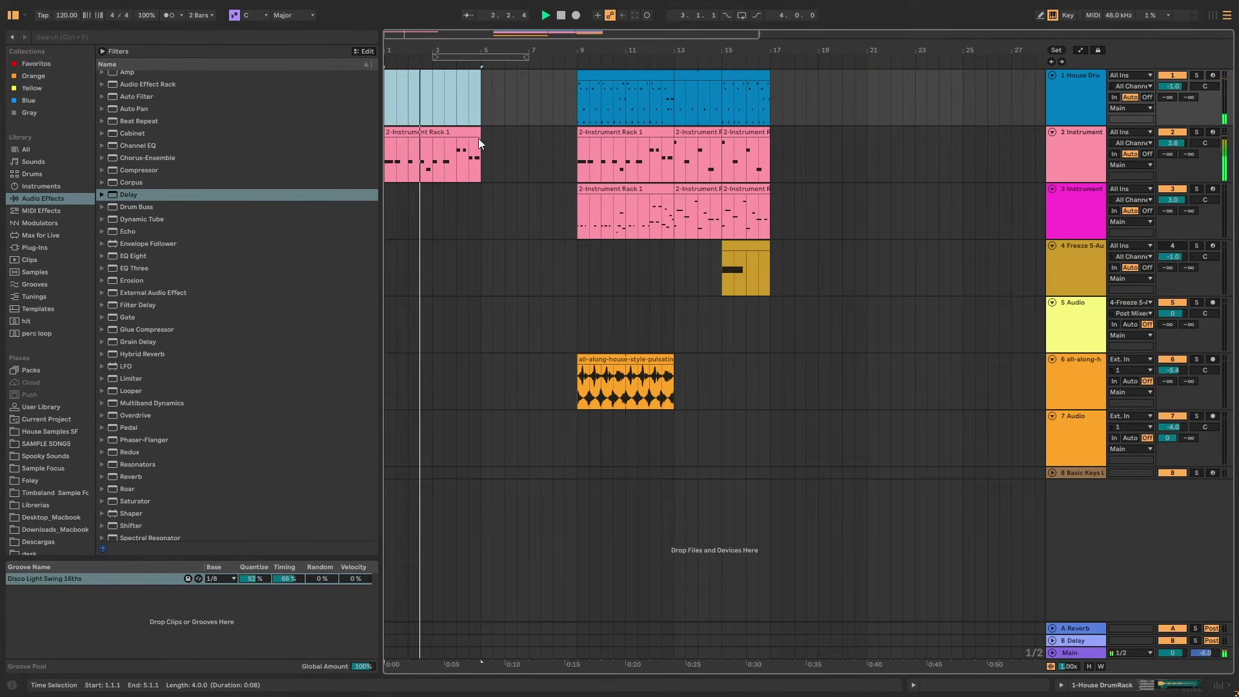
Trim the intro chord clip to two bars and duplicate it up to bar 9, then copy the drum clip to bar 5.
{"action": "left_click_drag", "start_coordinate": [481, 160], "coordinate": [437, 160]}
{"action": "key", "text": "ctrl+d"}
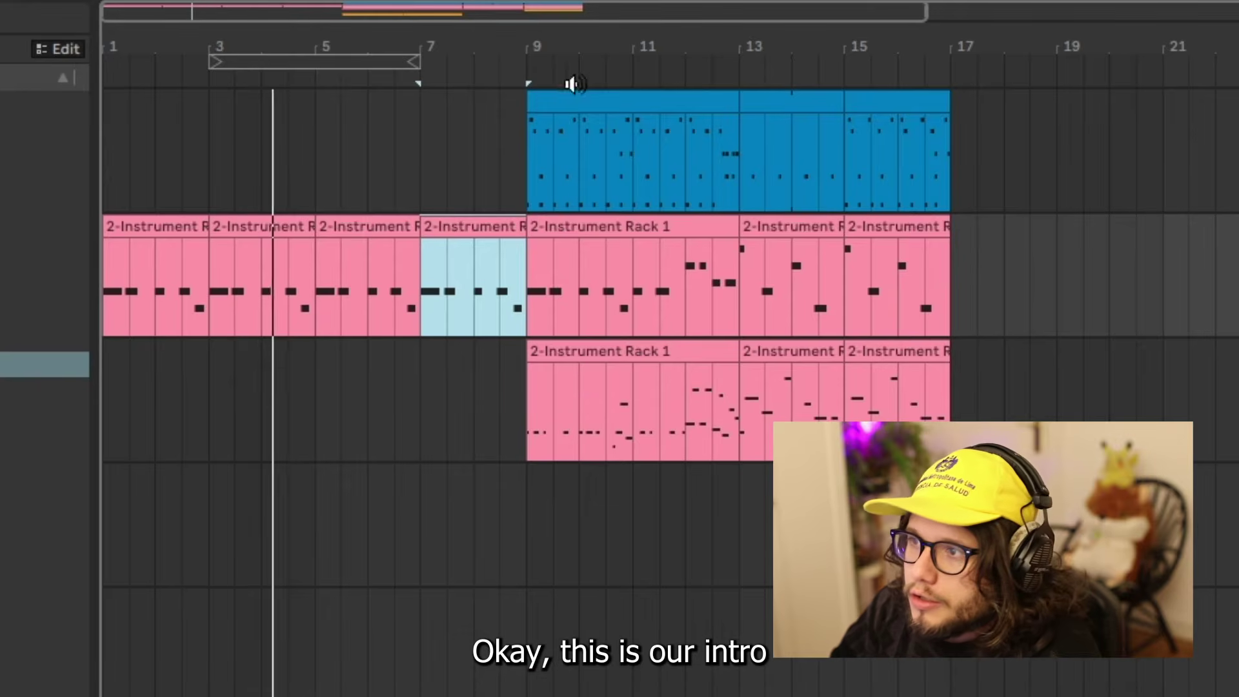
{"action": "left_click_drag", "start_coordinate": [533, 97], "coordinate": [316, 129]}
{"action": "double_click", "coordinate": [442, 103]}
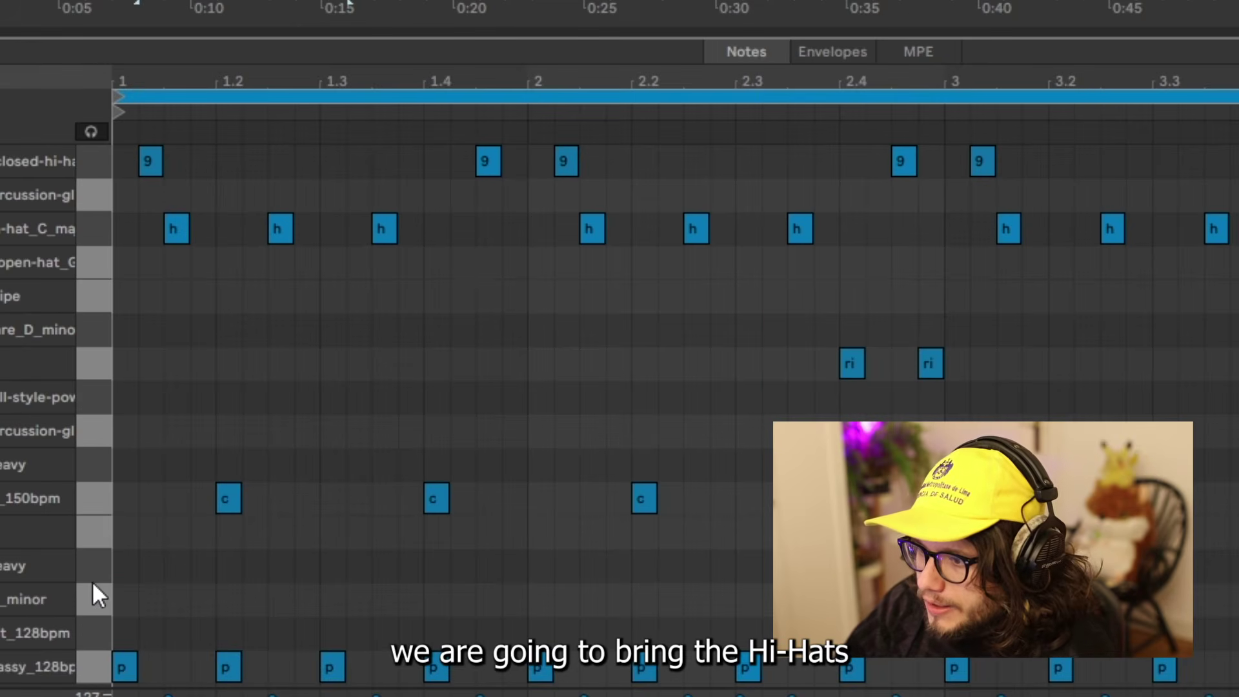
In the intro drum clip, delete all punchy-kick-bassy notes and move the hard-909-open-hat notes up one row.
{"action": "left_click", "coordinate": [93, 666]}
{"action": "key", "text": "Delete"}
{"action": "key", "text": "space"}
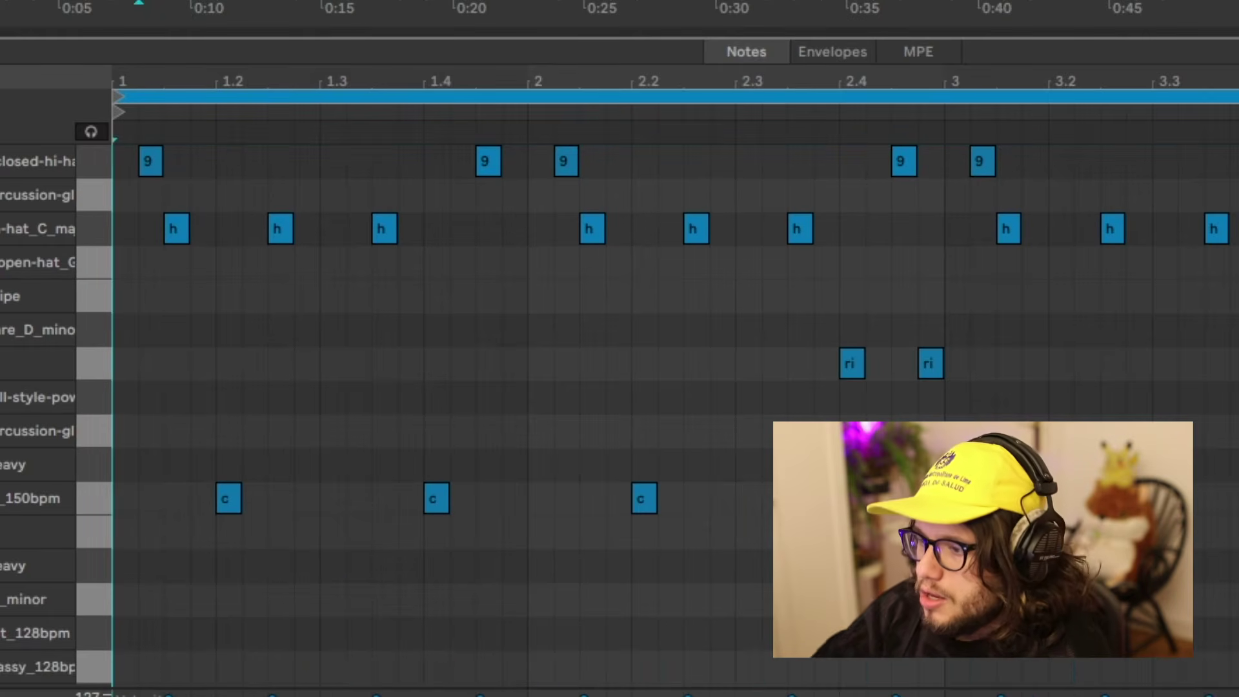
{"action": "left_click", "coordinate": [99, 231]}
{"action": "key", "text": "Up"}
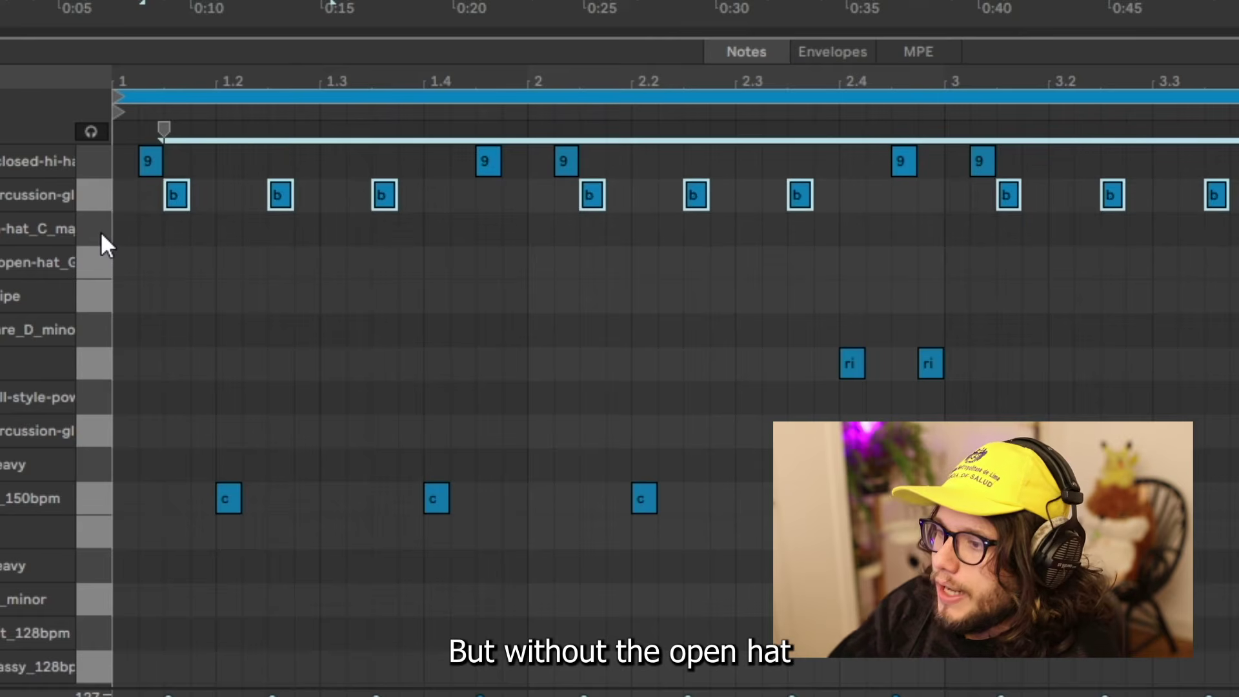
Move the selected hat notes in the intro drum clip up one more row to the closed-hi-hat row and play the result.
{"action": "key", "text": "Up"}
{"action": "key", "text": "space"}
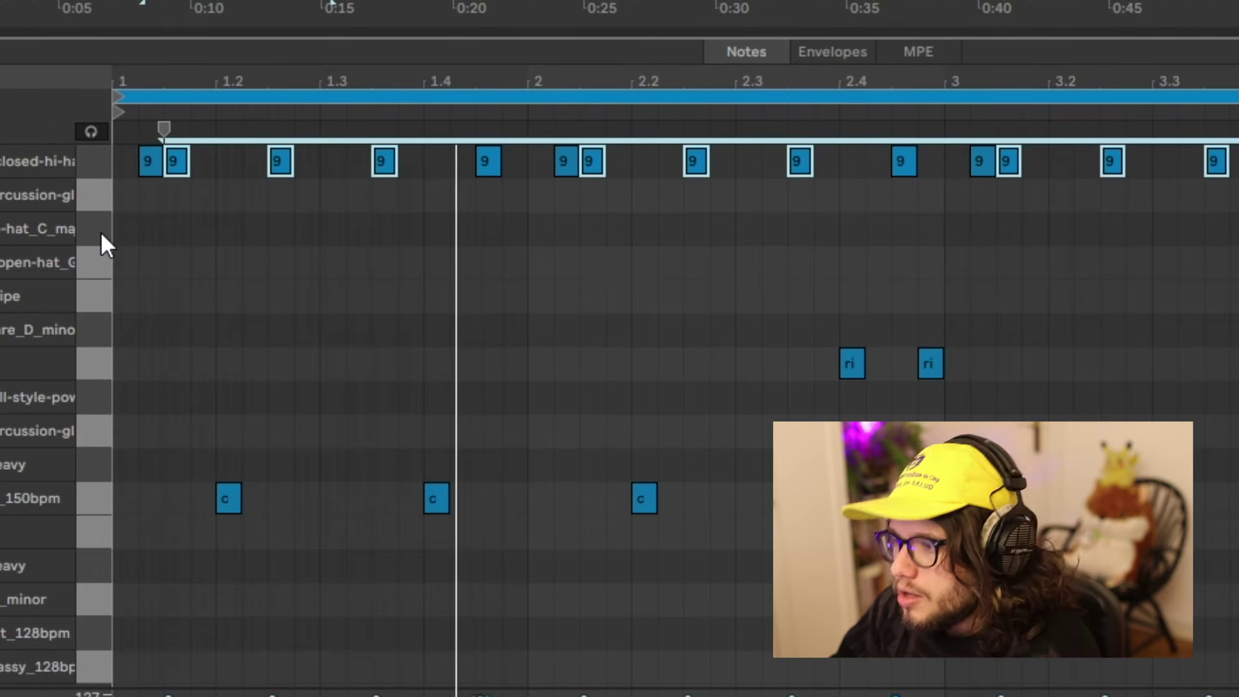
{"action": "left_click", "coordinate": [321, 170]}
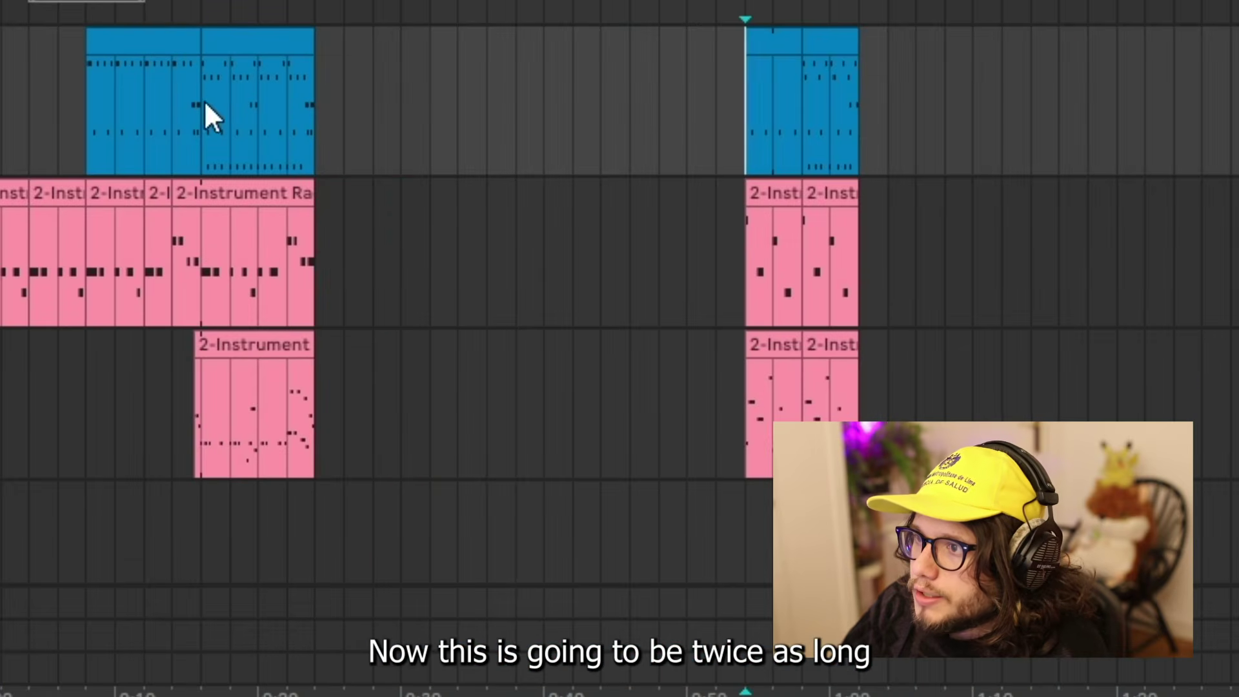
Duplicate the four-bar main section from bar 9 to bar 13, keeping the vocal clip only in the second half.
{"action": "left_click_drag", "start_coordinate": [207, 116], "coordinate": [412, 160]}
{"action": "left_click_drag", "start_coordinate": [386, 44], "coordinate": [357, 45]}
{"action": "scroll", "coordinate": [379, 369], "scroll_direction": "down", "scroll_amount": 5}
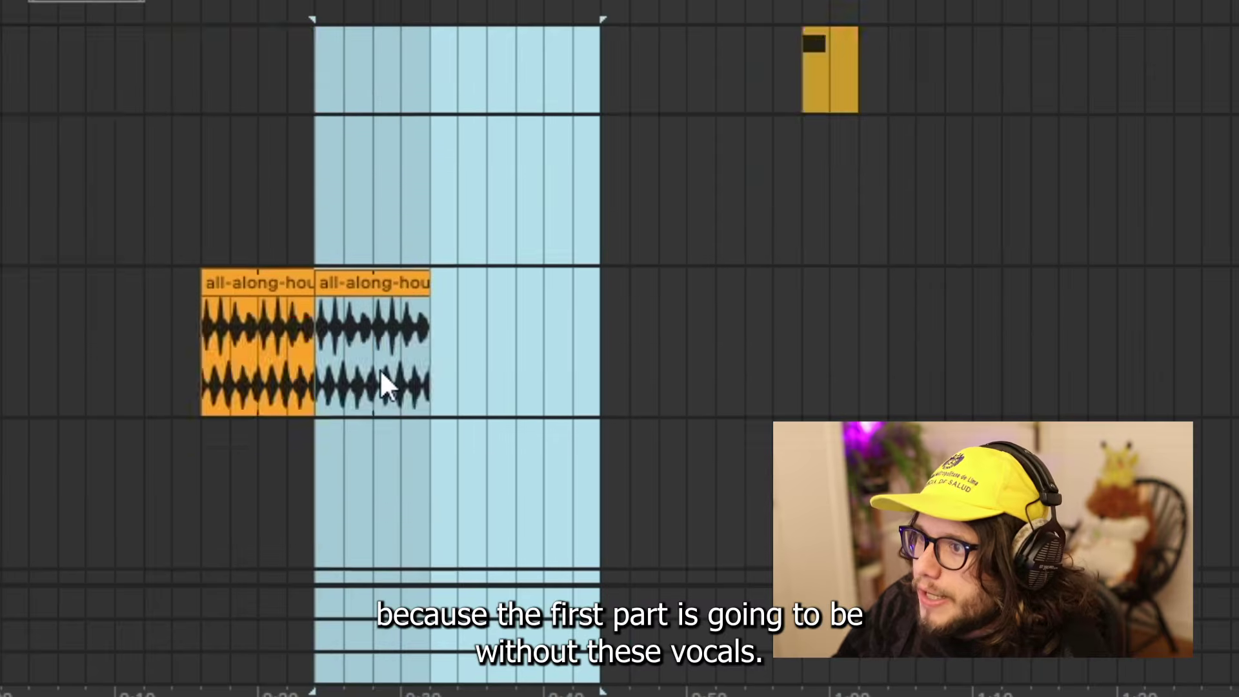
{"action": "left_click", "coordinate": [263, 278]}
{"action": "left_click_drag", "start_coordinate": [263, 278], "coordinate": [380, 277]}
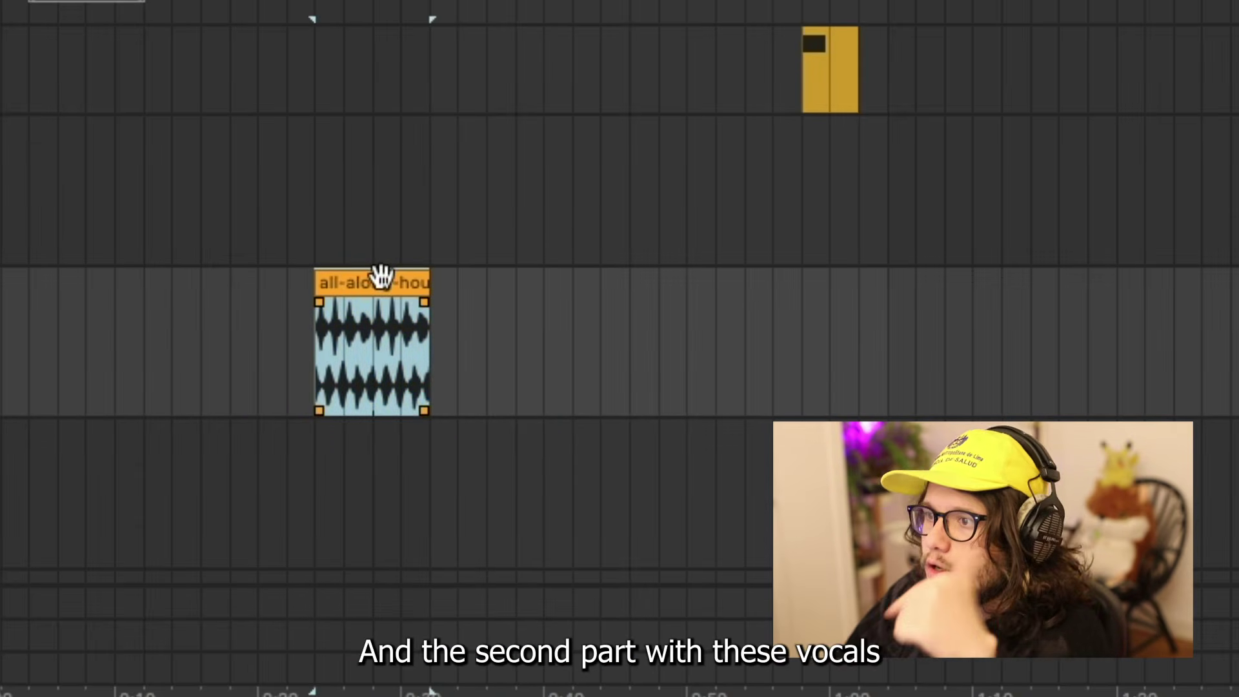
{"action": "scroll", "coordinate": [620, 258], "scroll_direction": "up", "scroll_amount": 5}
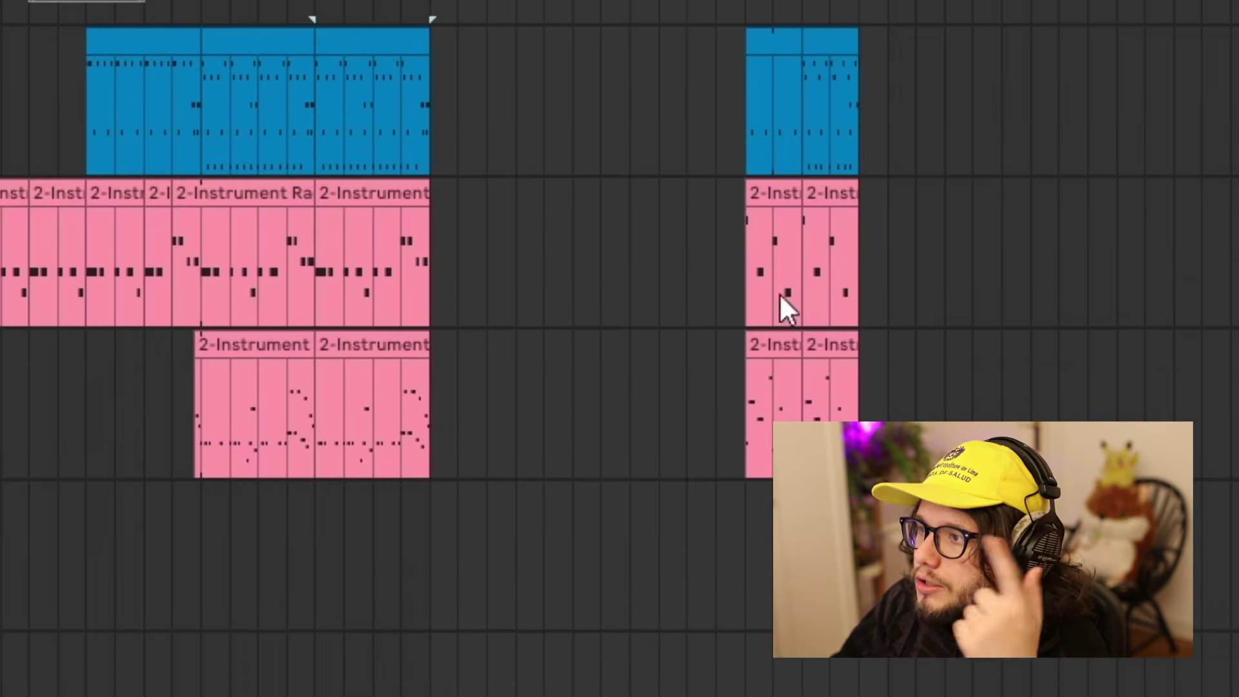
Move the first two-bar change section on the drum and instrument tracks to bar 17 and duplicate it up to bar 21.
{"action": "left_click_drag", "start_coordinate": [767, 109], "coordinate": [747, 419]}
{"action": "left_click", "coordinate": [816, 362], "text": "shift"}
{"action": "left_click_drag", "start_coordinate": [791, 33], "coordinate": [477, 70]}
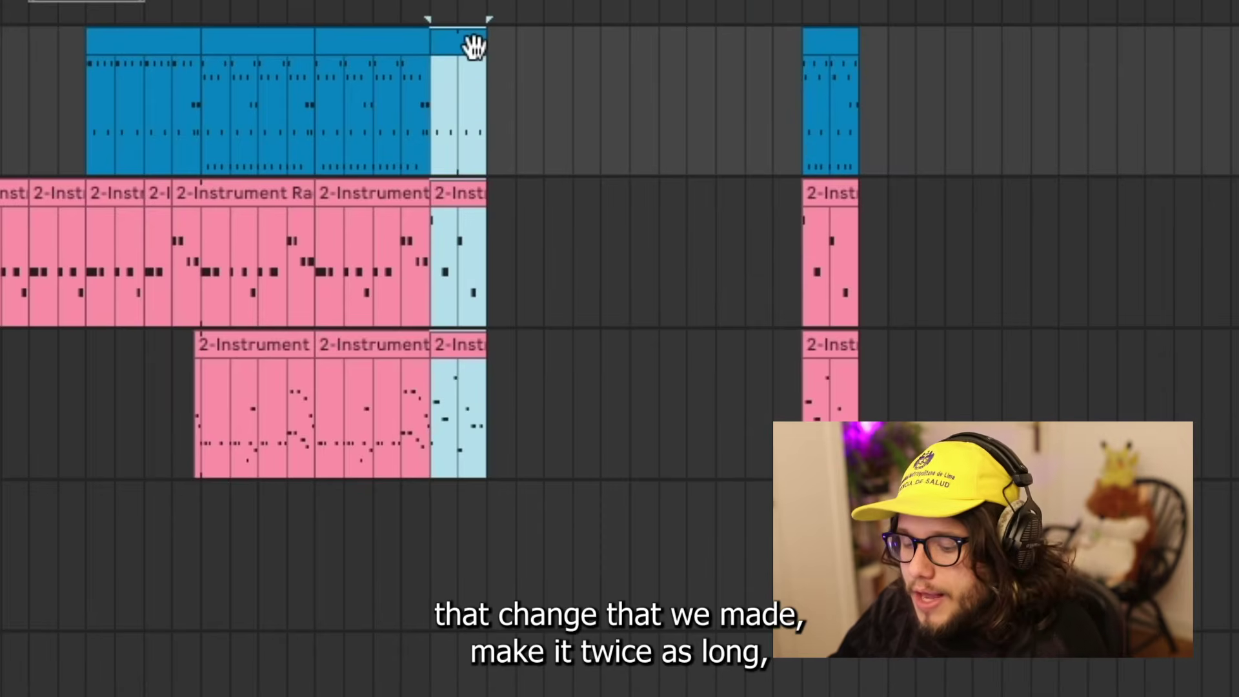
{"action": "left_click_drag", "start_coordinate": [474, 46], "coordinate": [536, 72]}
Move the remaining two-bar change section with the new drums to bar 21 and repeat it up to bar 29.
{"action": "left_click_drag", "start_coordinate": [792, 116], "coordinate": [882, 496]}
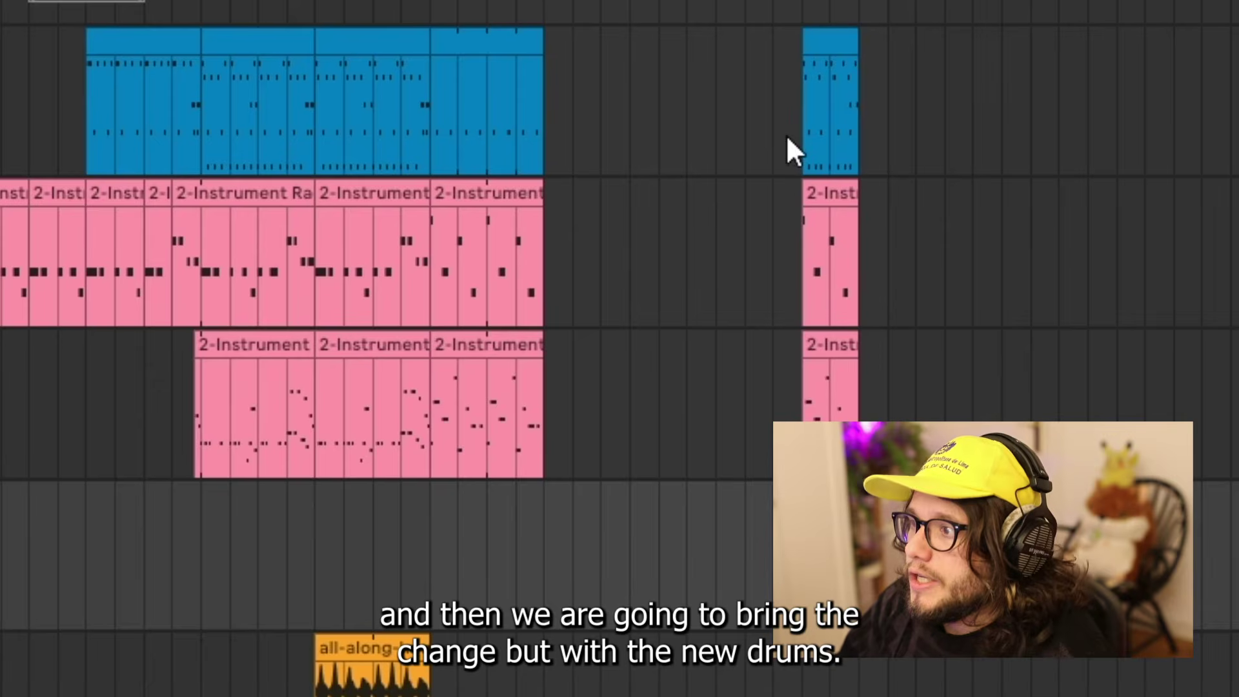
{"action": "left_click_drag", "start_coordinate": [789, 141], "coordinate": [873, 400]}
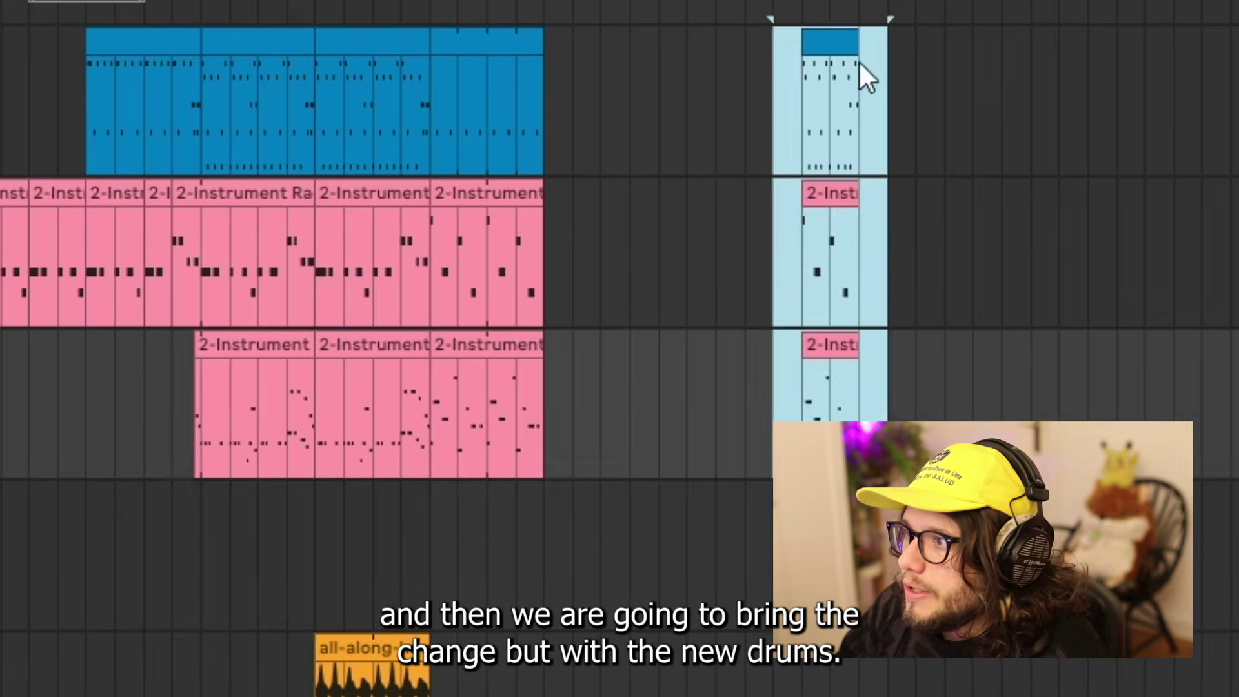
{"action": "left_click", "coordinate": [848, 44]}
{"action": "left_click_drag", "start_coordinate": [803, 143], "coordinate": [988, 400]}
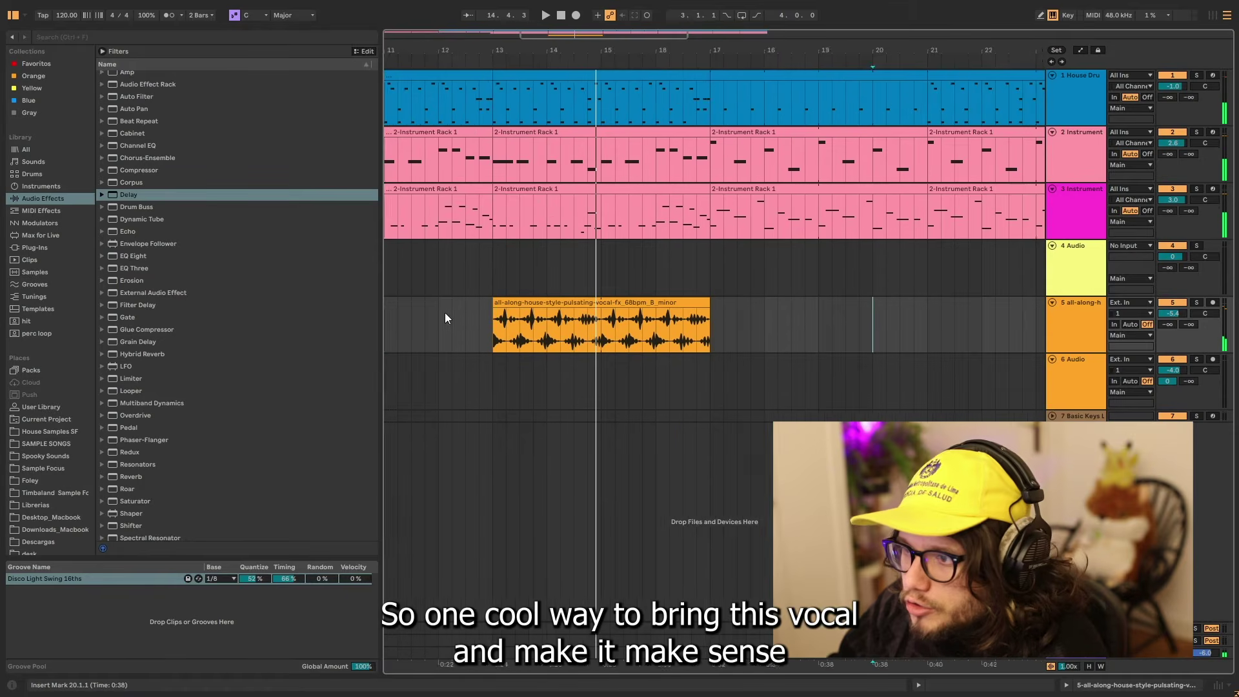
Extend the start of the vocal clip two beats earlier so it enters before bar 13.
{"action": "left_click", "coordinate": [590, 304]}
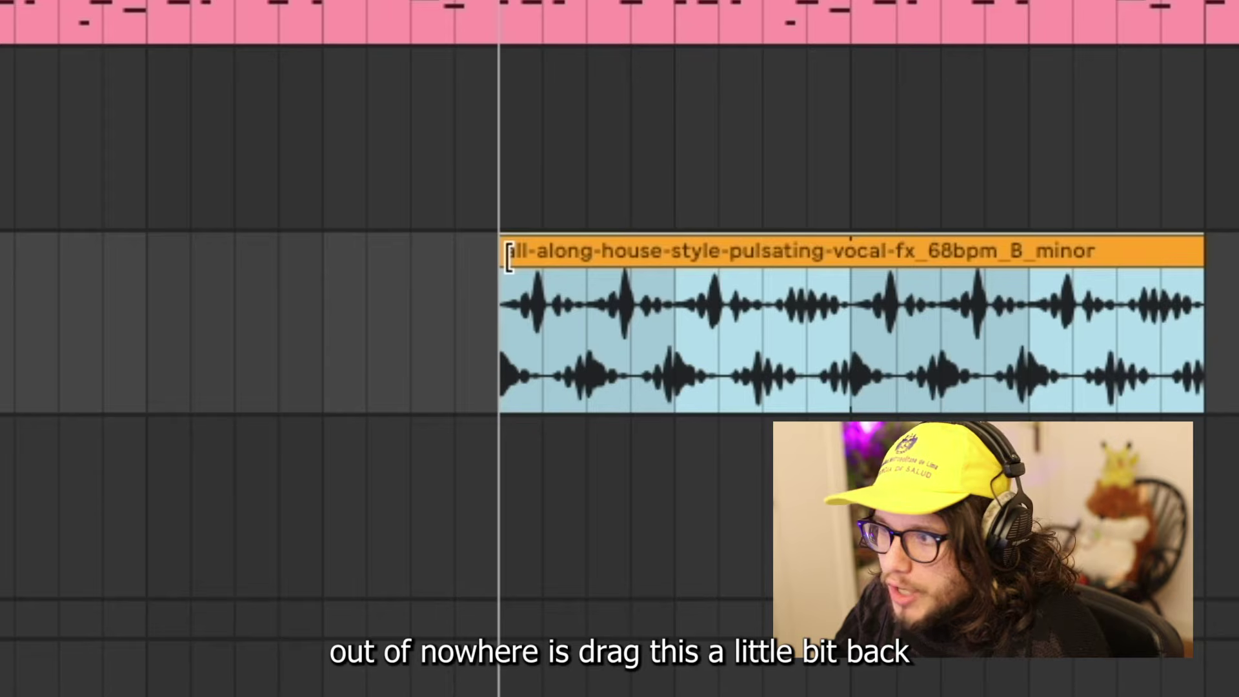
{"action": "left_click_drag", "start_coordinate": [571, 303], "coordinate": [538, 307]}
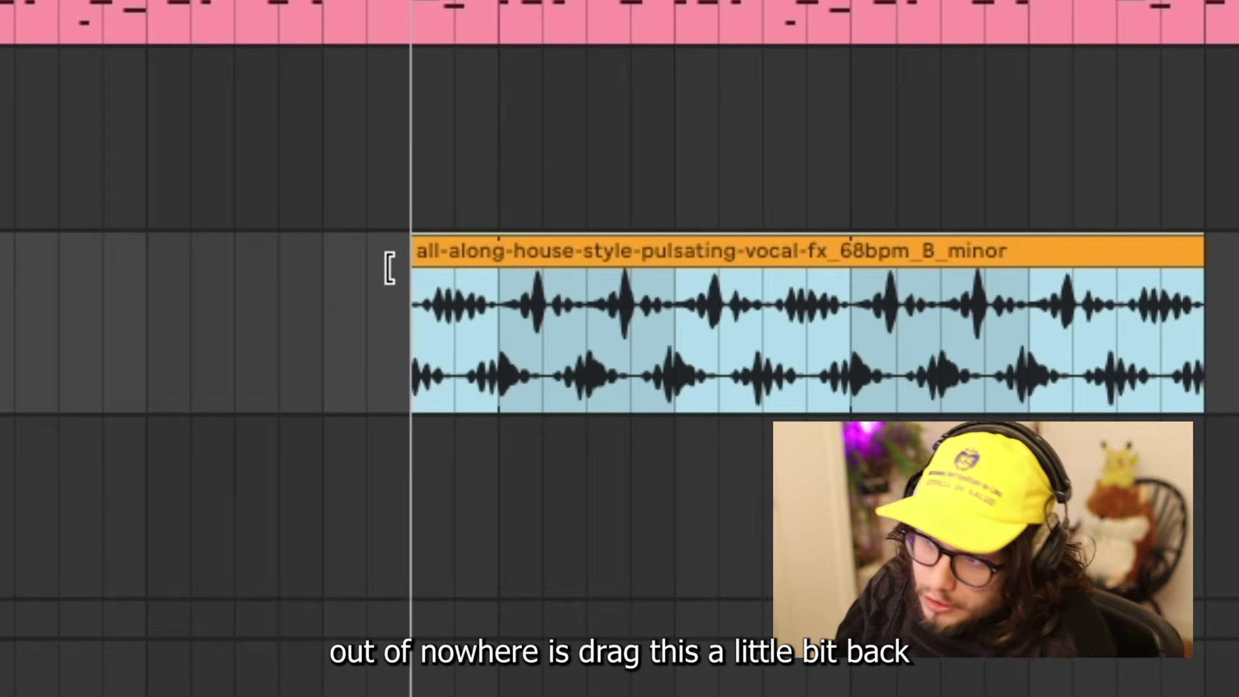
{"action": "left_click", "coordinate": [462, 69]}
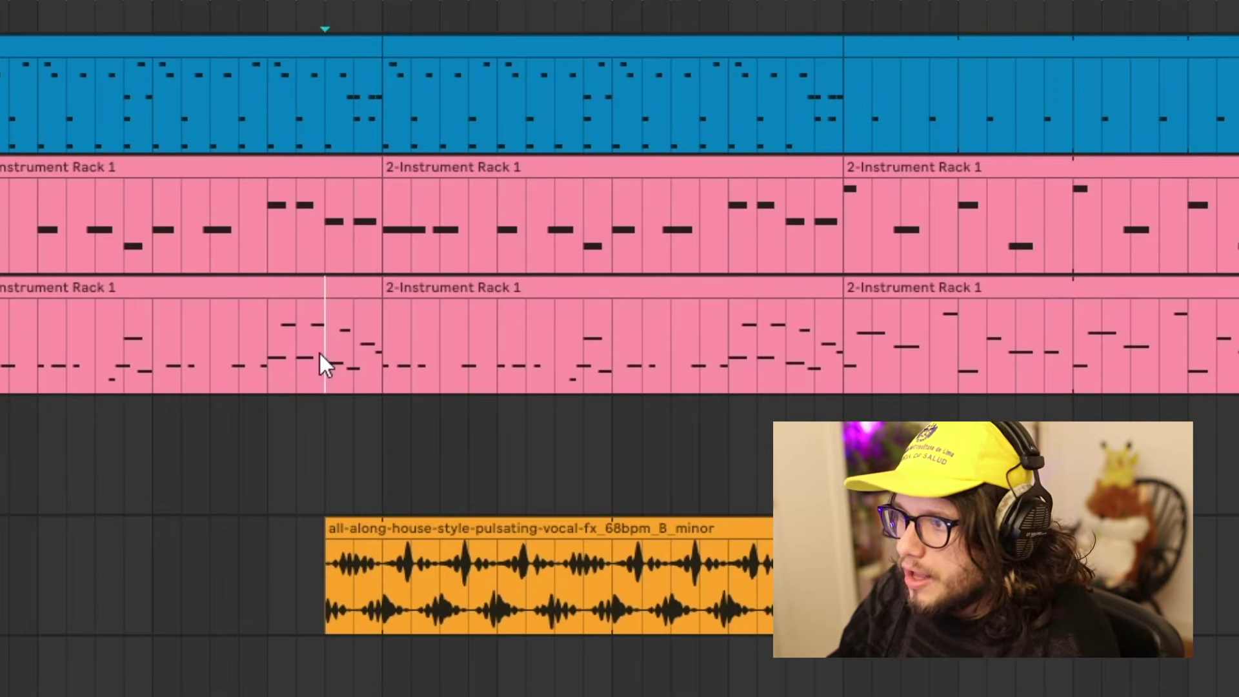
Delete the last two beats before bar 13 from the drum clip and the third track's instrument clip.
{"action": "left_click_drag", "start_coordinate": [322, 352], "coordinate": [340, 342]}
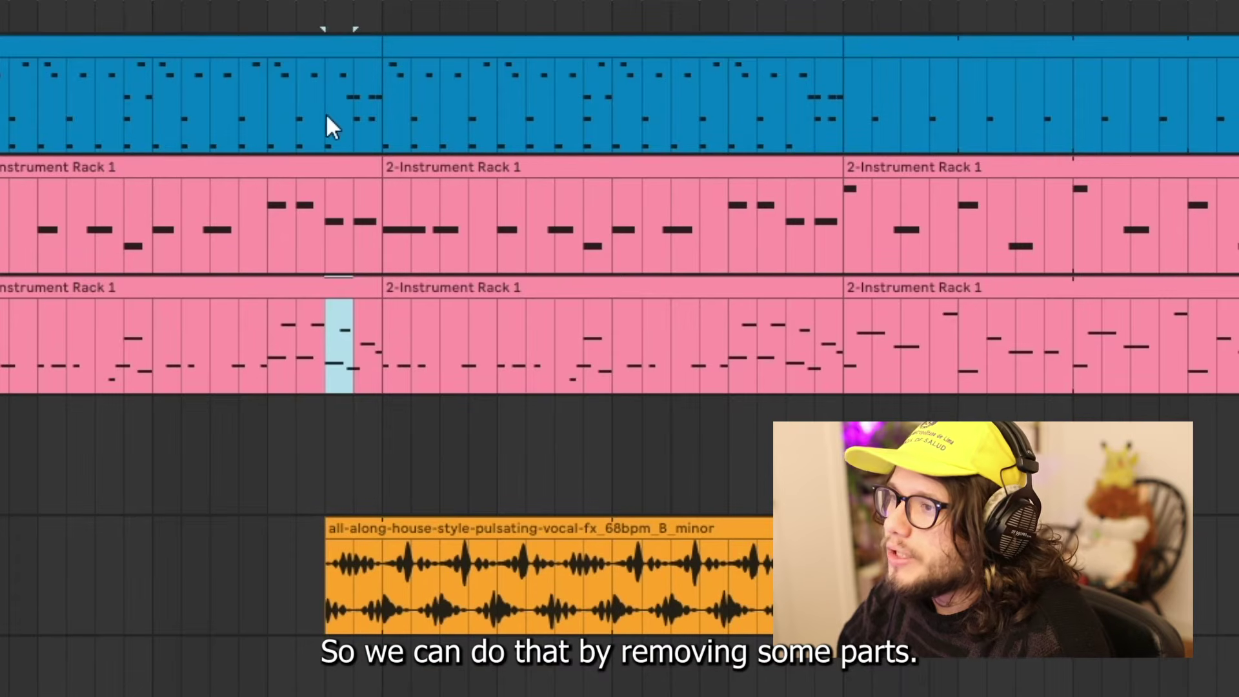
{"action": "left_click_drag", "start_coordinate": [331, 127], "coordinate": [381, 248]}
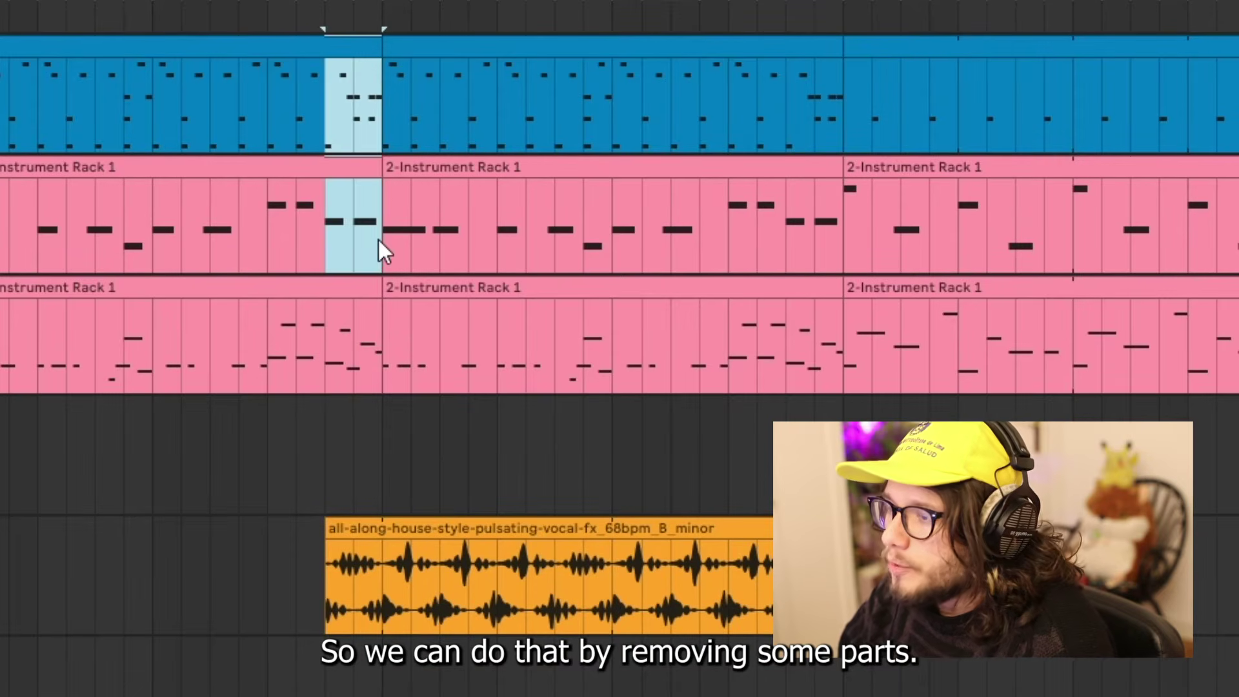
{"action": "left_click_drag", "start_coordinate": [379, 309], "coordinate": [332, 323]}
{"action": "key", "text": "Delete"}
{"action": "left_click_drag", "start_coordinate": [326, 115], "coordinate": [380, 117]}
{"action": "key", "text": "Delete"}
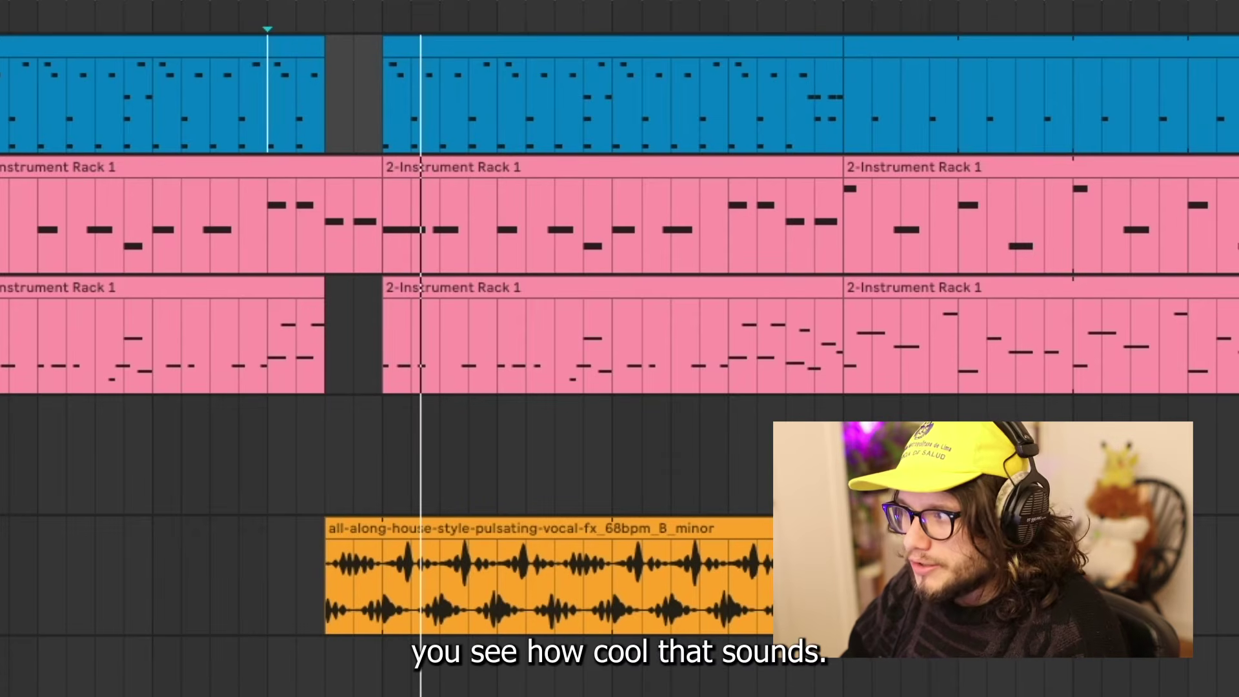
{"action": "key", "text": "minus"}
{"action": "key", "text": "minus"}
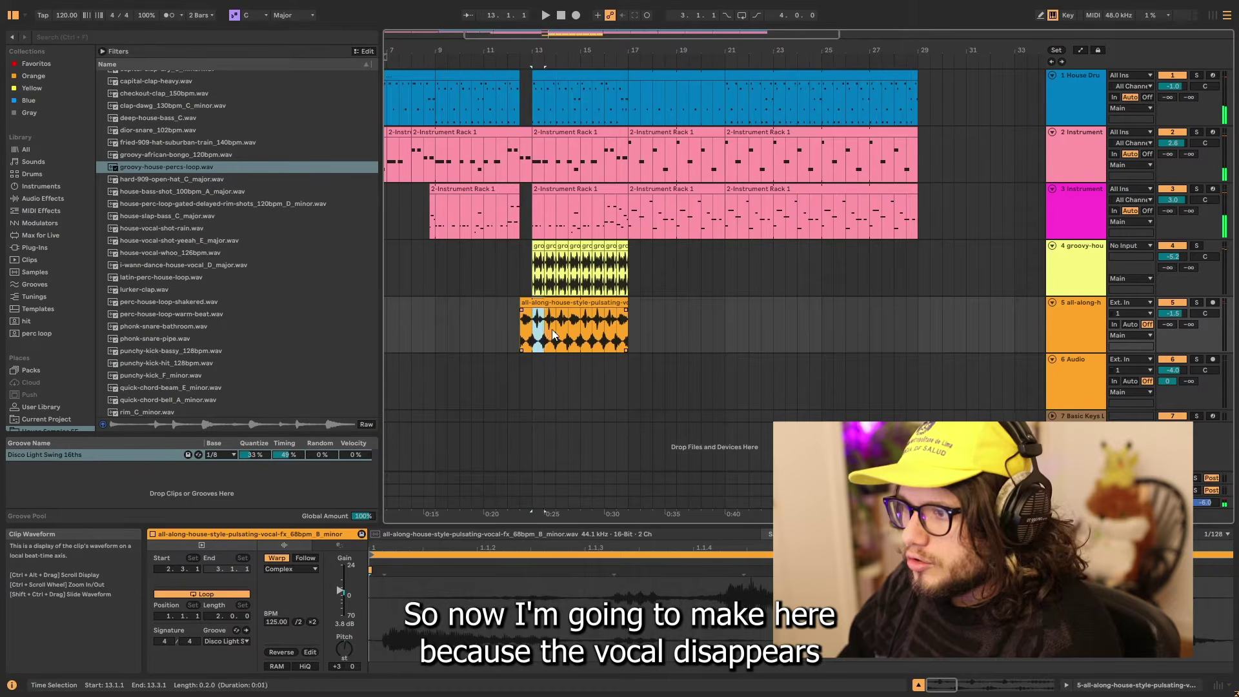
Copy the vocal clip to bar 17 and stretch it to twice its length by doubling its warp tempo to 250 BPM.
{"action": "scroll", "coordinate": [656, 324], "scroll_direction": "up", "scroll_amount": 3}
{"action": "scroll", "coordinate": [648, 320], "scroll_direction": "up", "scroll_amount": 3}
{"action": "scroll", "coordinate": [660, 323], "scroll_direction": "down", "scroll_amount": 6}
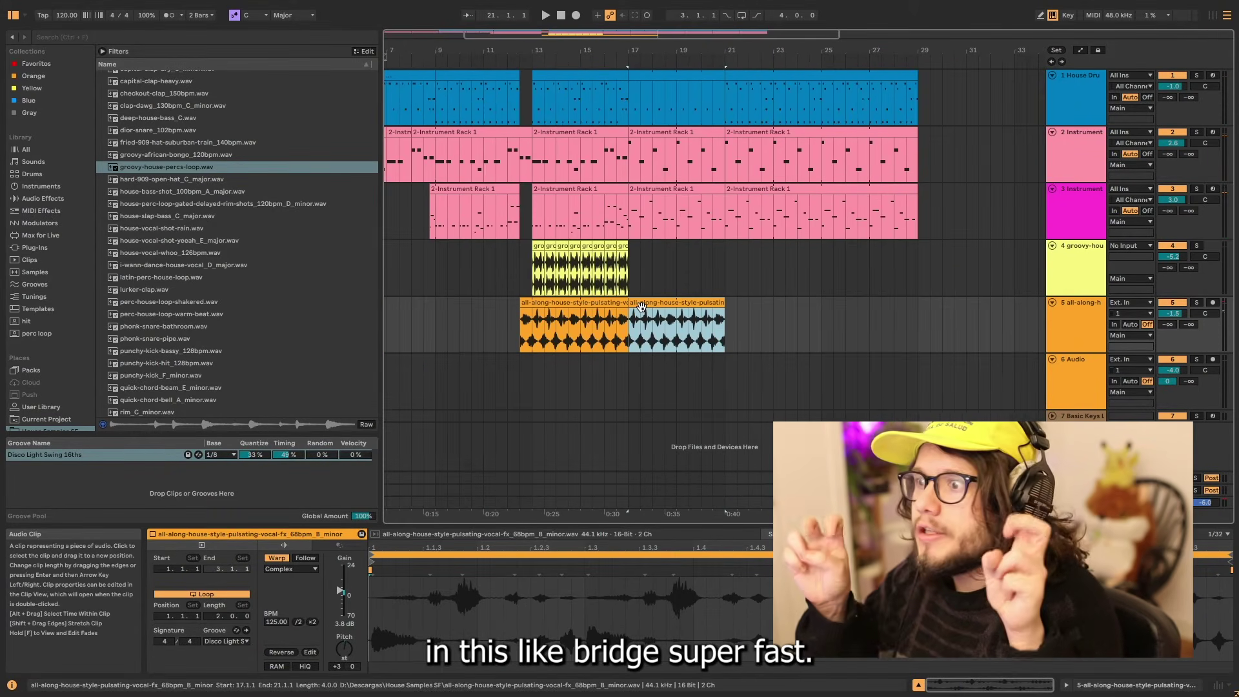
{"action": "scroll", "coordinate": [580, 348], "scroll_direction": "up", "scroll_amount": 5}
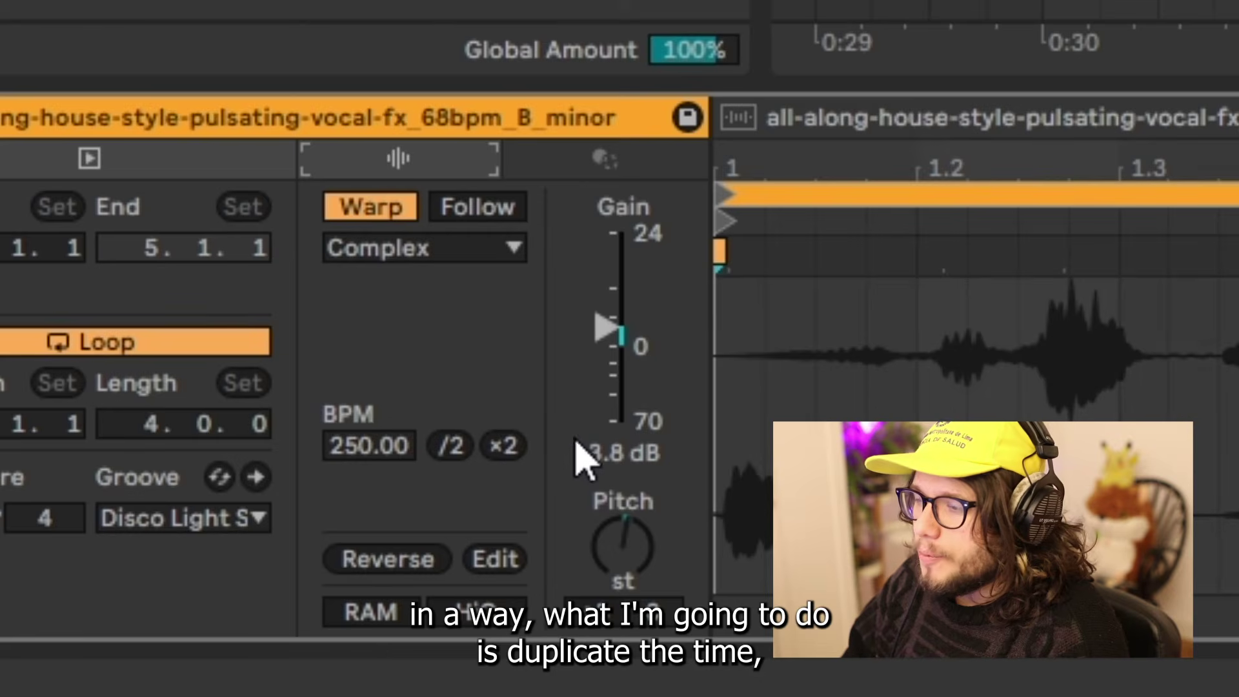
{"action": "left_click", "coordinate": [584, 329]}
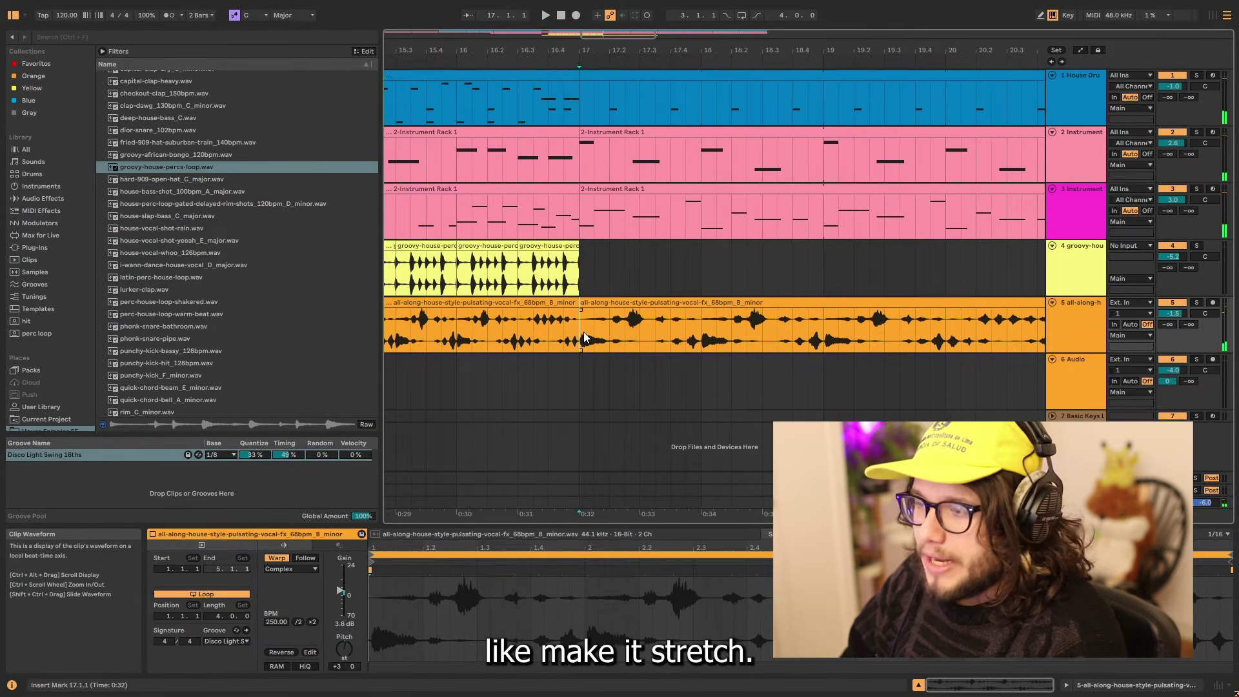
Trim the stretched vocal clip to start at 1.2.3, move it back to bar 17, and play it.
{"action": "left_click", "coordinate": [616, 323]}
{"action": "key", "text": "space"}
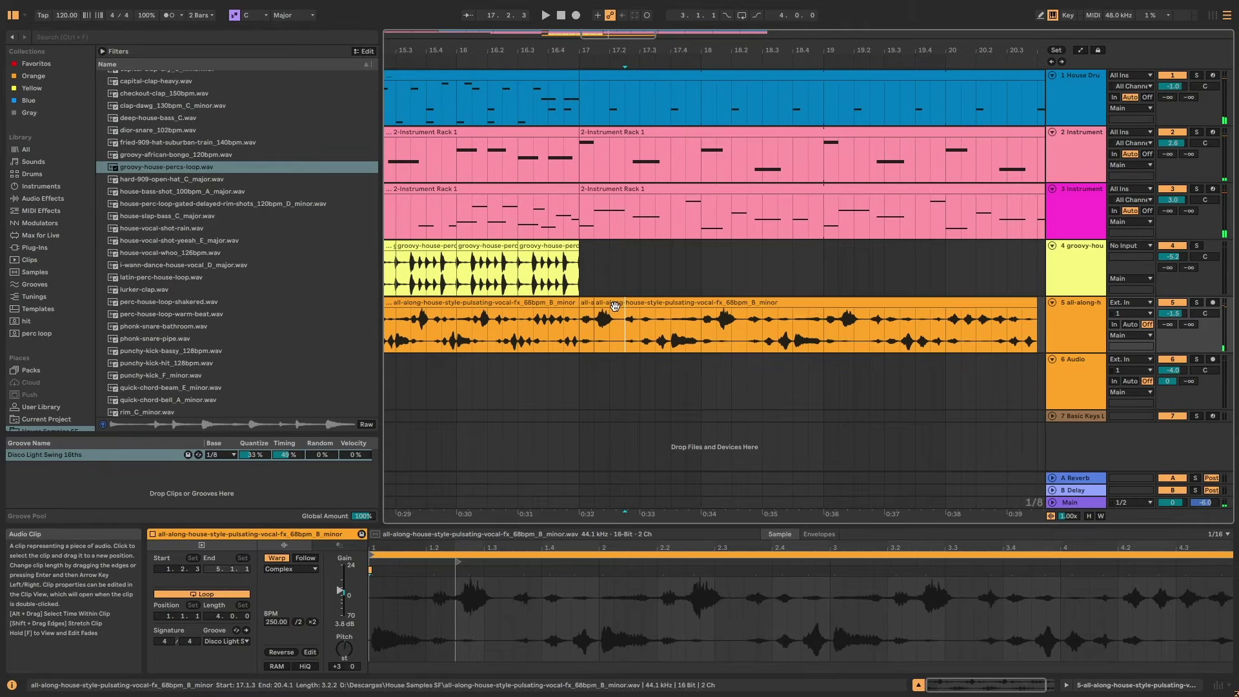
{"action": "left_click_drag", "start_coordinate": [639, 302], "coordinate": [623, 302]}
{"action": "key", "text": "space"}
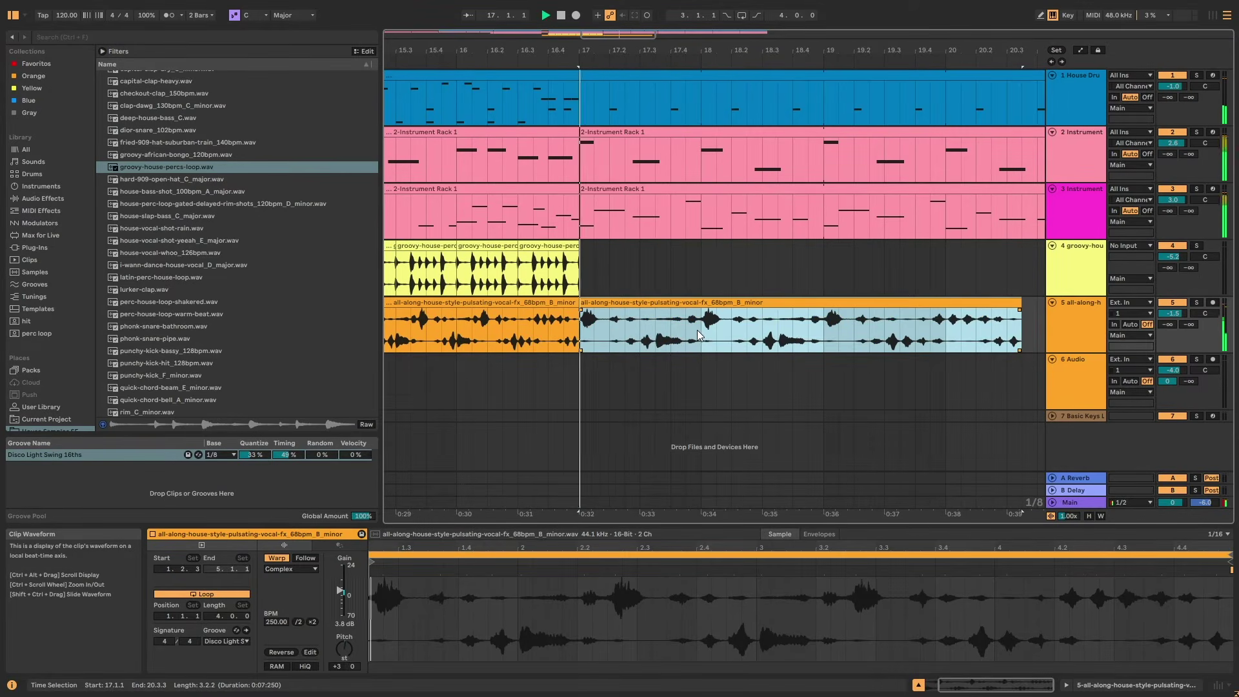
Duplicate the first bar of the stretched vocal repeatedly until it fills bars 17 to 21.
{"action": "left_click_drag", "start_coordinate": [696, 330], "coordinate": [572, 338]}
{"action": "key", "text": "ctrl+d"}
{"action": "scroll", "coordinate": [686, 331], "scroll_direction": "down", "scroll_amount": 5}
{"action": "key", "text": "ctrl+d"}
{"action": "left_click", "coordinate": [768, 336]}
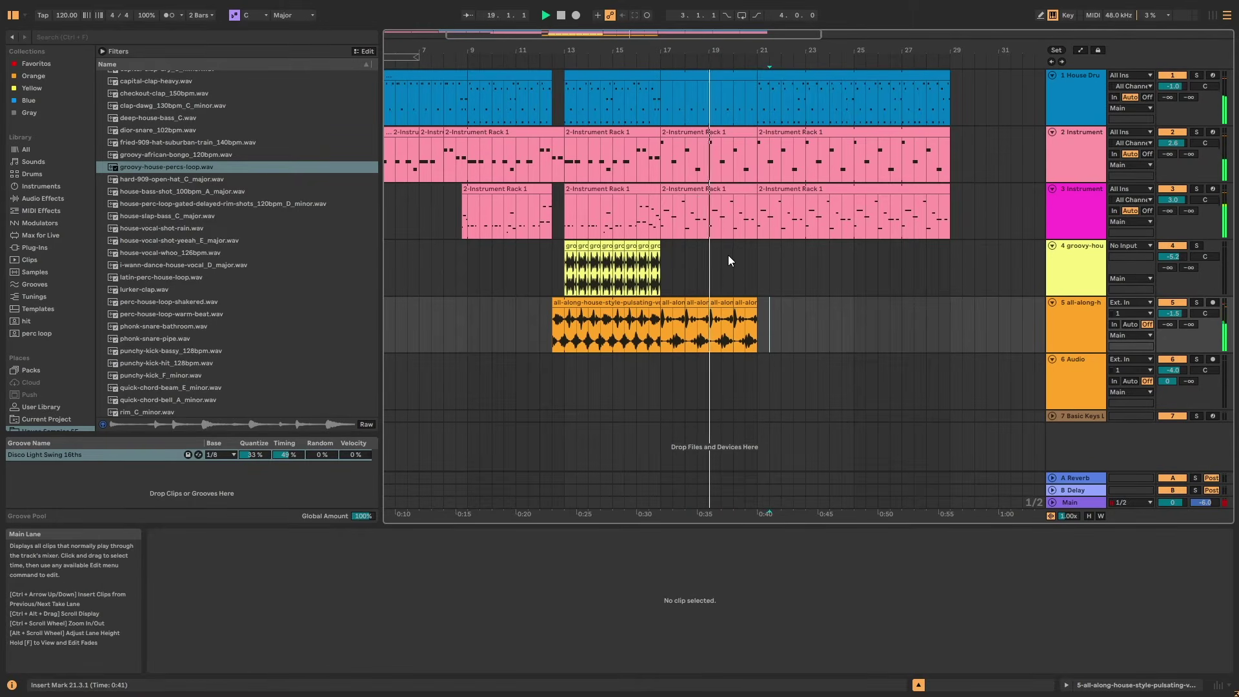
Move the section at bar 21 to bar 25 and duplicate the four-bar bridge with its vocals into the gap.
{"action": "left_click_drag", "start_coordinate": [754, 87], "coordinate": [1089, 396]}
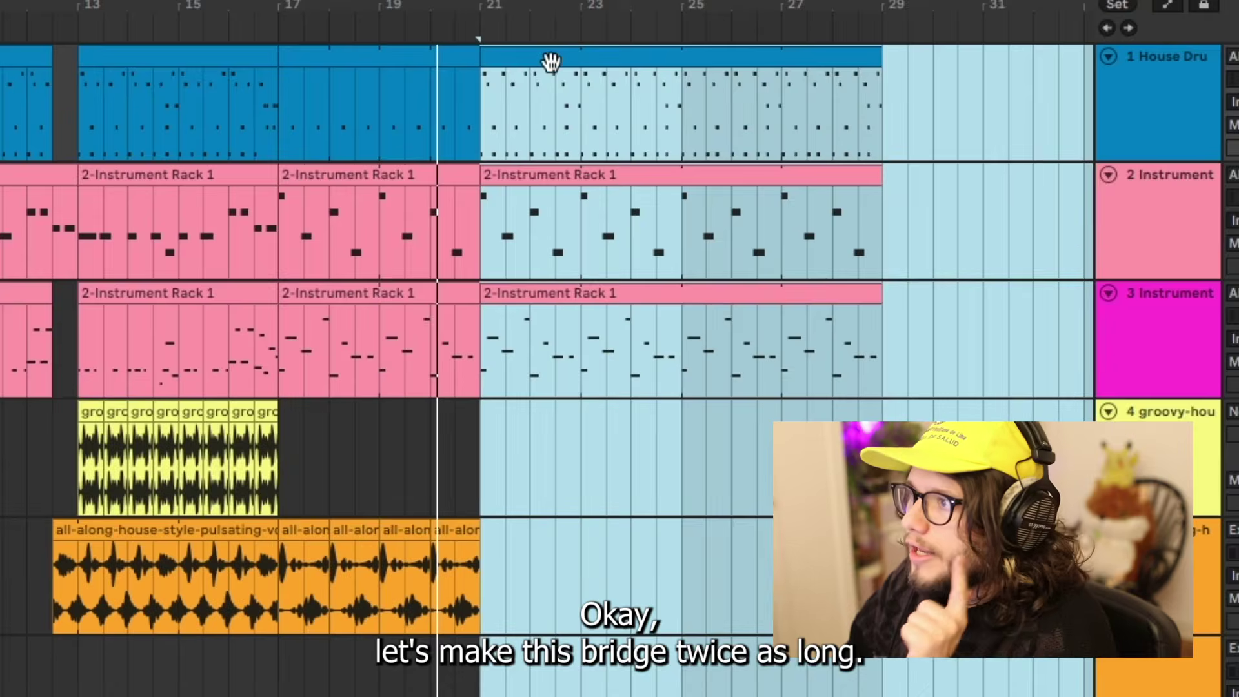
{"action": "left_click_drag", "start_coordinate": [790, 75], "coordinate": [861, 79]}
{"action": "left_click_drag", "start_coordinate": [698, 64], "coordinate": [749, 81]}
{"action": "left_click_drag", "start_coordinate": [280, 120], "coordinate": [478, 581]}
{"action": "key", "text": "ctrl+d"}
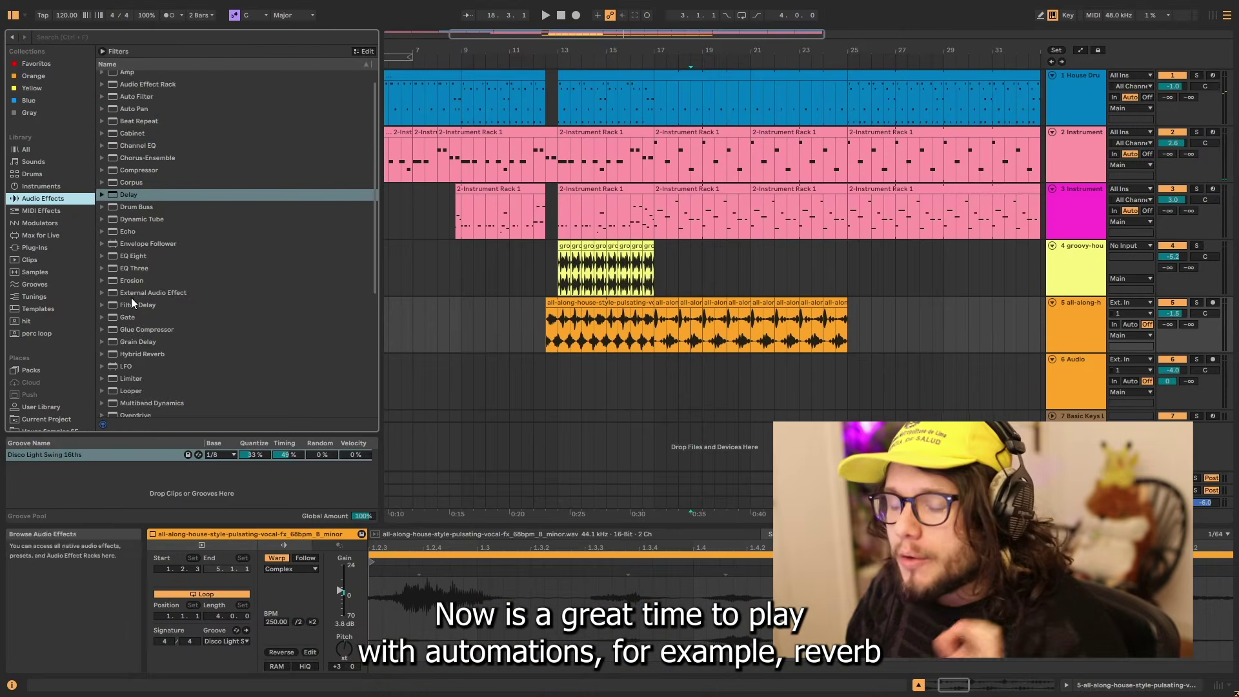
Add the Reverb audio effect to the vocal track.
{"action": "scroll", "coordinate": [159, 338], "scroll_direction": "down", "scroll_amount": 3}
{"action": "scroll", "coordinate": [127, 363], "scroll_direction": "down", "scroll_amount": 2}
{"action": "left_click_drag", "start_coordinate": [133, 374], "coordinate": [458, 378]}
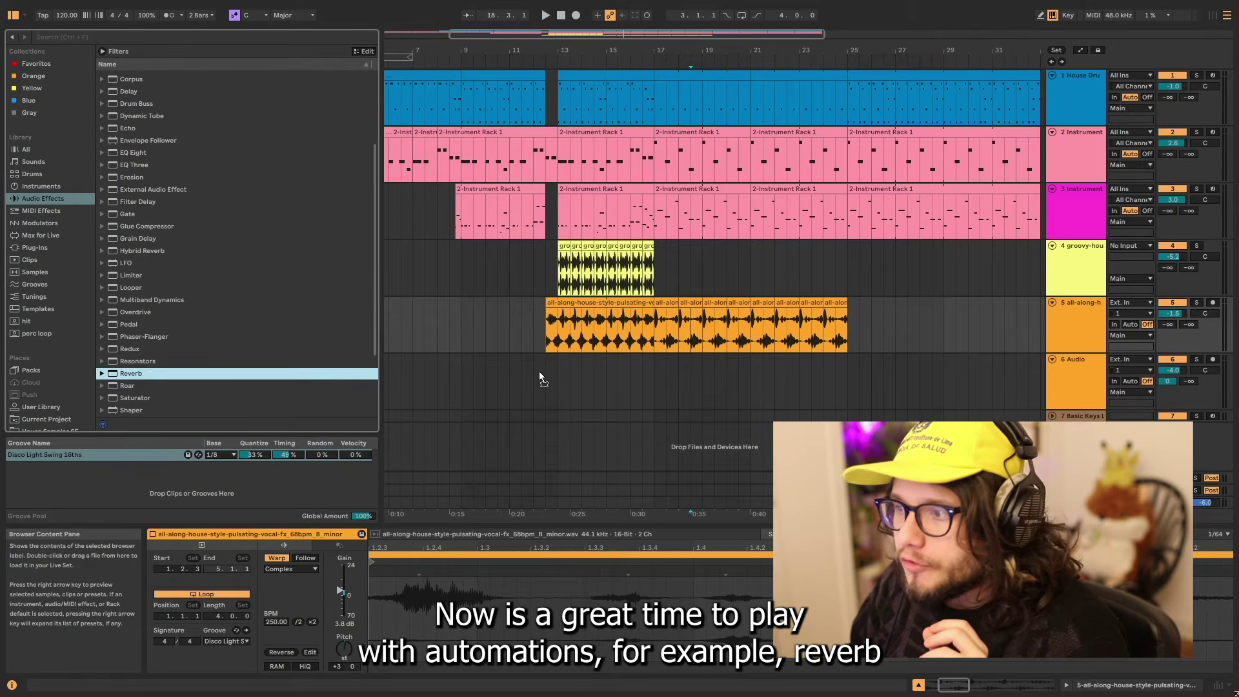
{"action": "left_click_drag", "start_coordinate": [731, 317], "coordinate": [732, 317]}
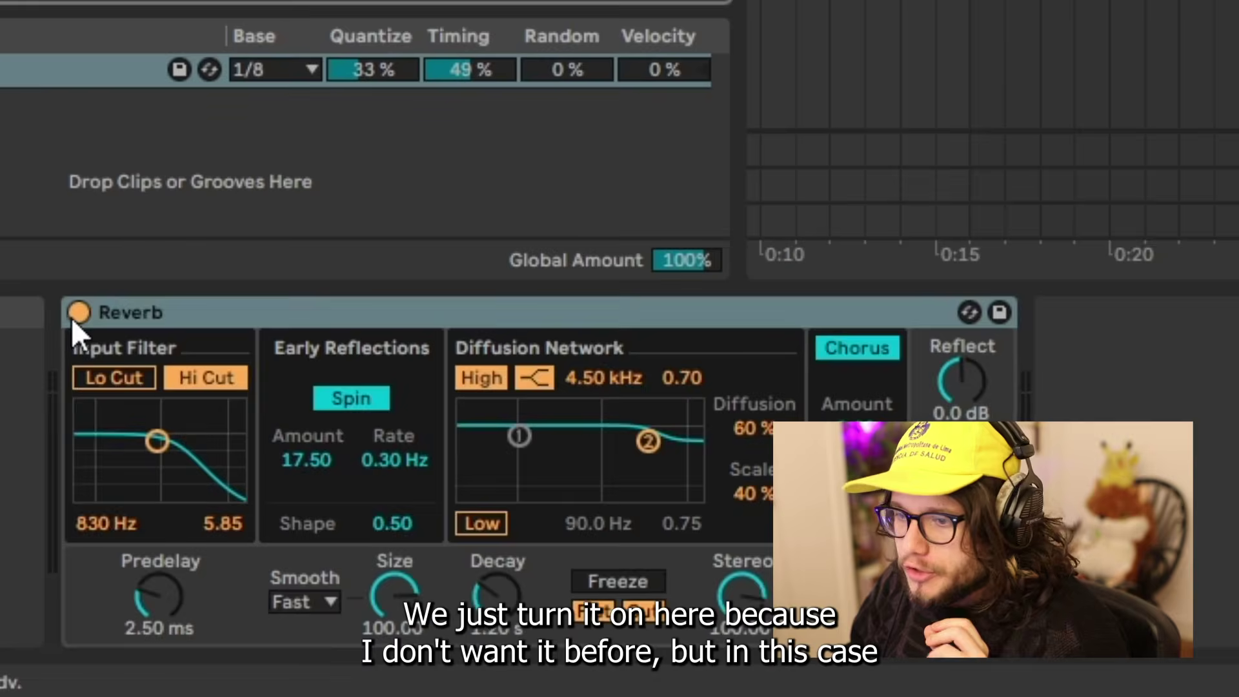
{"action": "left_click", "coordinate": [153, 557]}
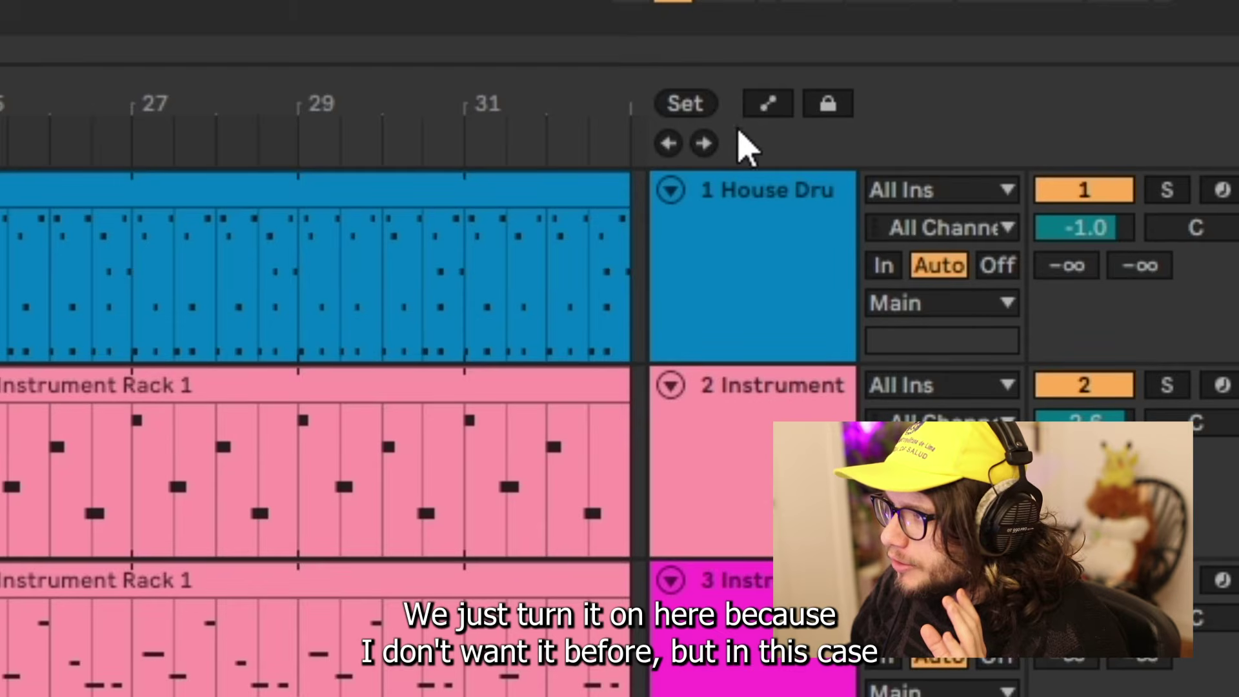
Automate the vocal Reverb's Dry/Wet to ramp from 0% at bar 17 up to its maximum at bar 25.
{"action": "left_click", "coordinate": [768, 103]}
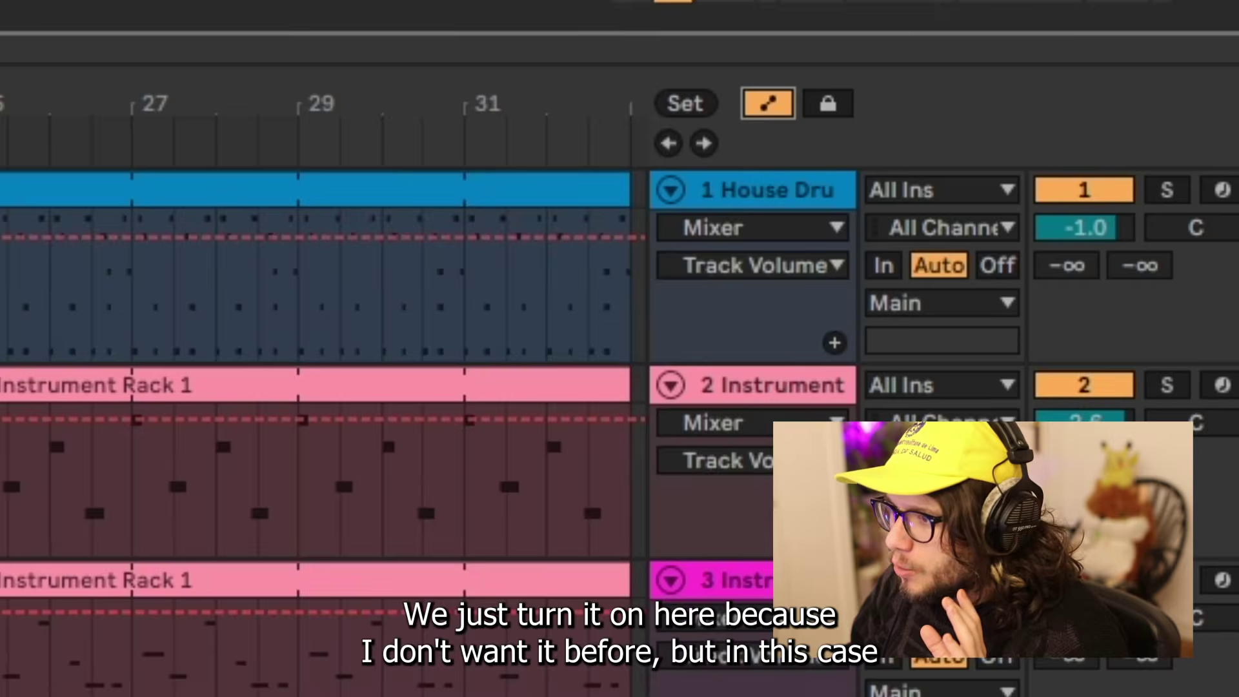
{"action": "right_click", "coordinate": [458, 655]}
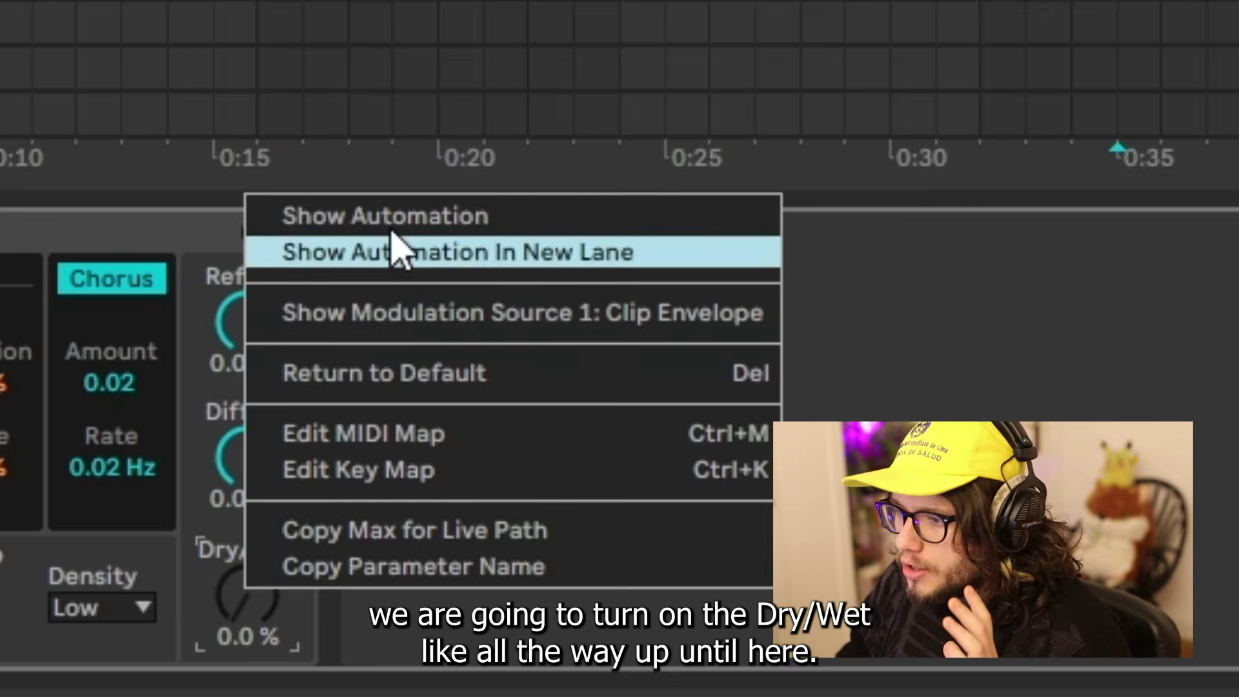
{"action": "left_click", "coordinate": [499, 565]}
{"action": "left_click_drag", "start_coordinate": [529, 457], "coordinate": [1103, 303]}
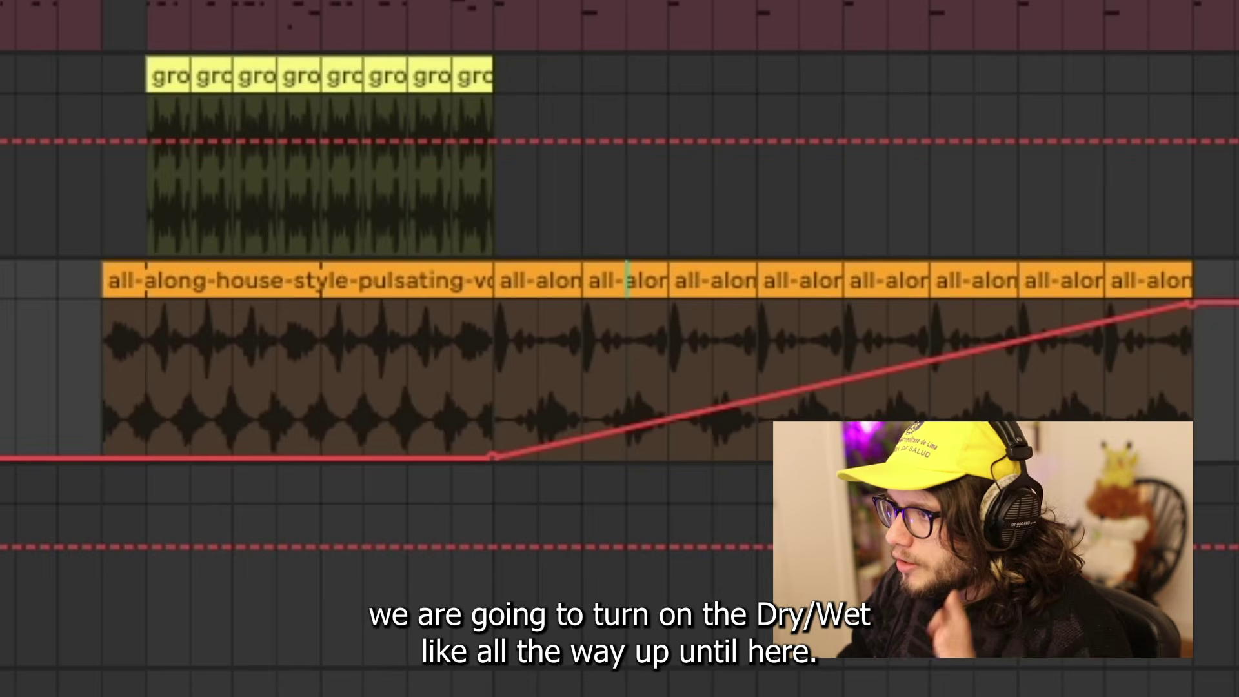
Automate the Reverb's Decay from 200 ms, jumping up at bar 17 and rising to bar 25, then lower the ramp's starting point.
{"action": "right_click", "coordinate": [244, 646]}
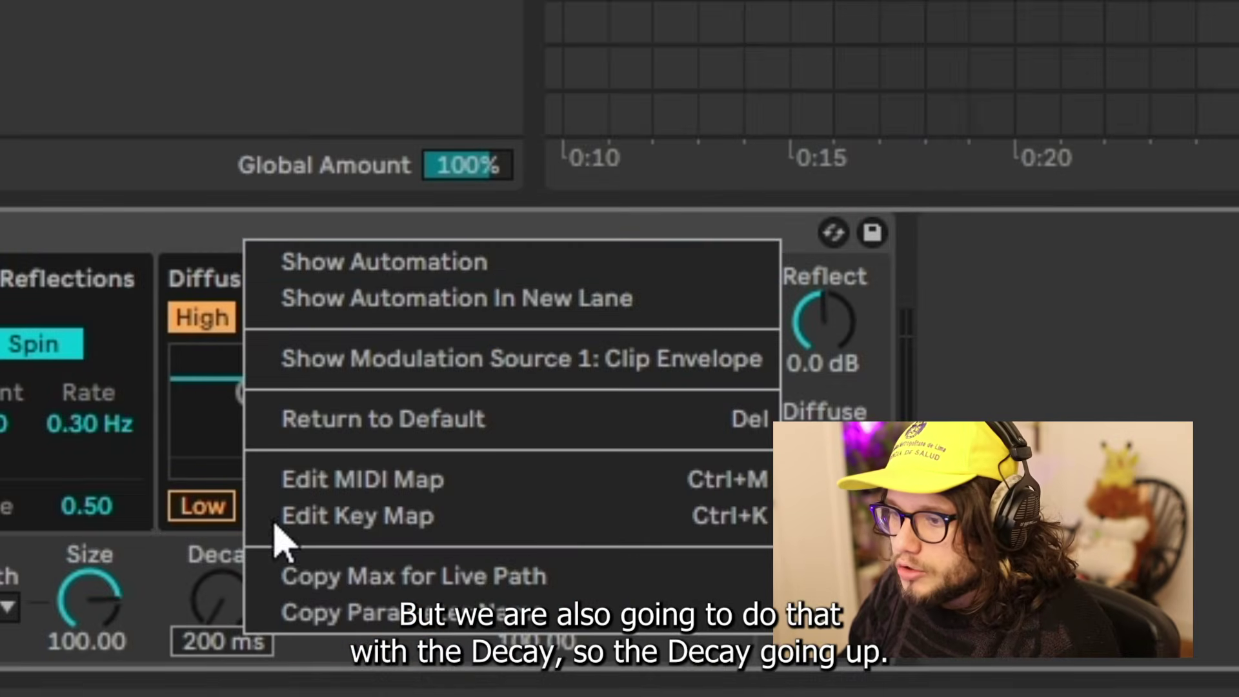
{"action": "left_click", "coordinate": [383, 264]}
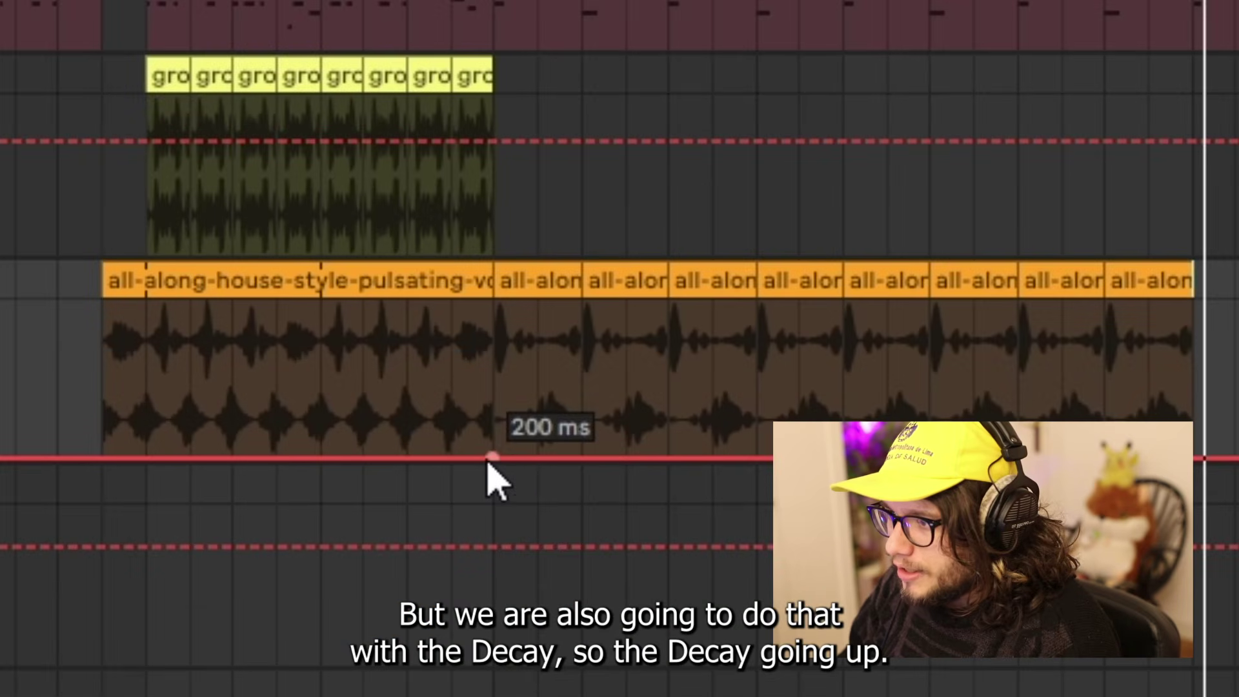
{"action": "left_click_drag", "start_coordinate": [491, 456], "coordinate": [1189, 312]}
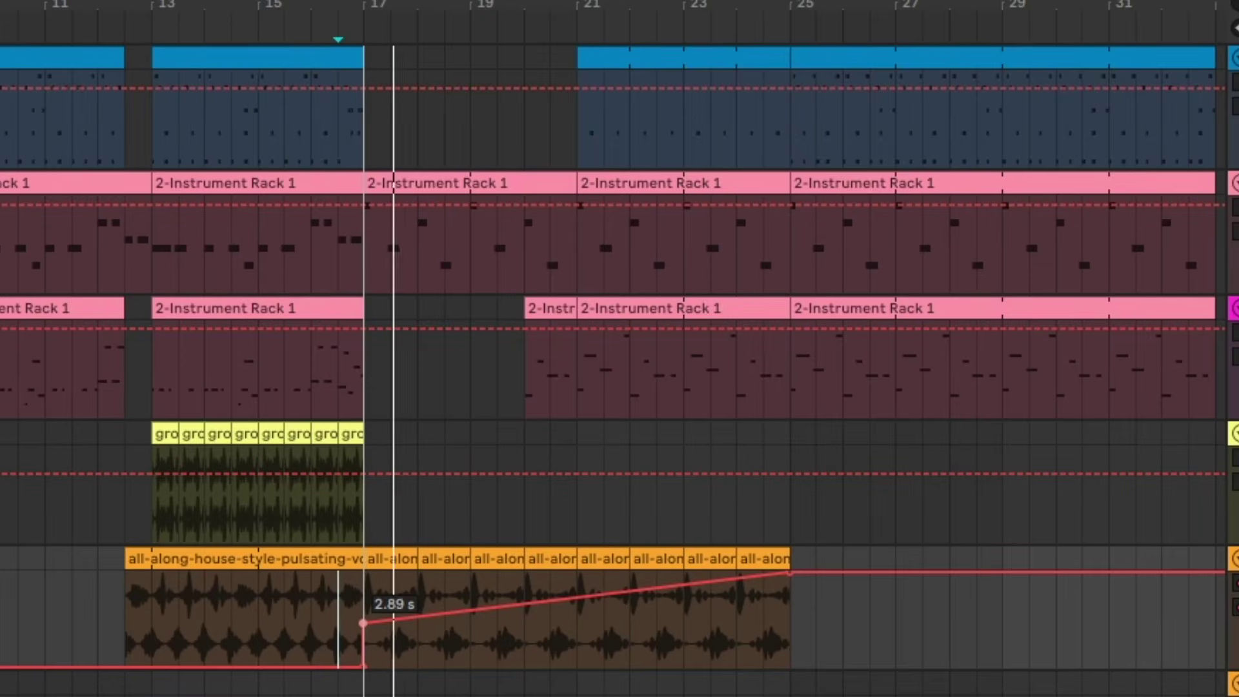
{"action": "left_click_drag", "start_coordinate": [363, 623], "coordinate": [363, 637]}
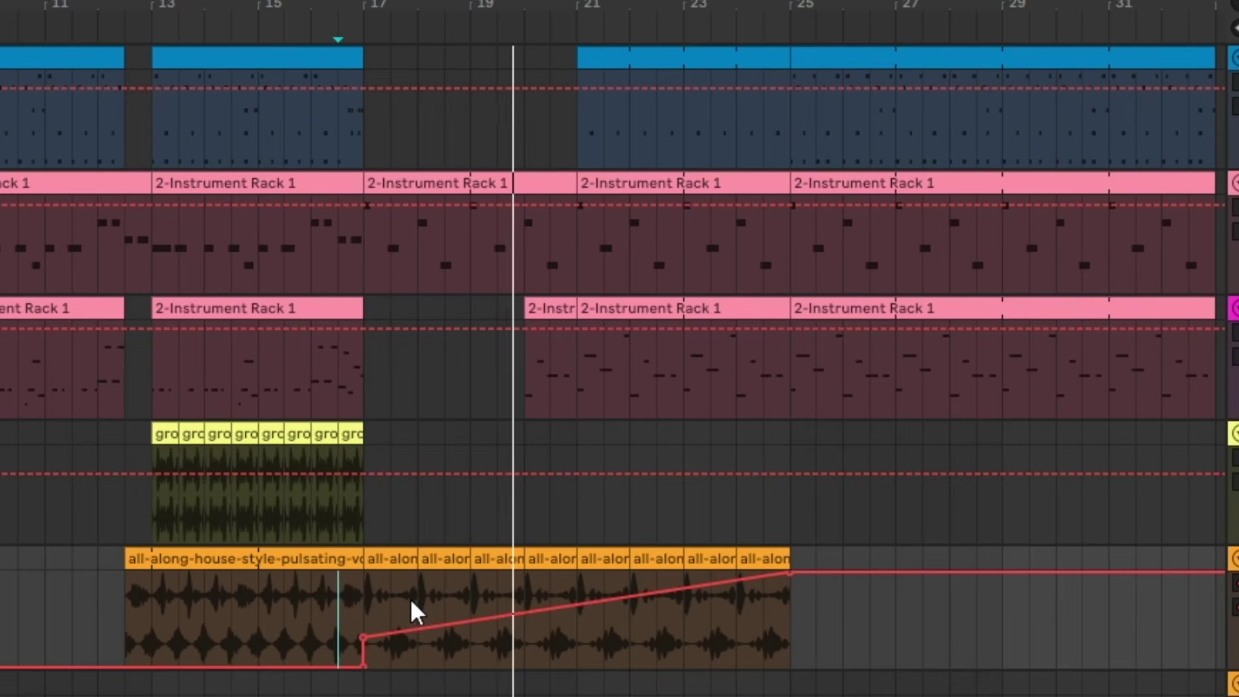
Trim one beat off the start of the short clip before bar 21 on the second Instrument Rack track.
{"action": "left_click", "coordinate": [540, 331]}
{"action": "left_click", "coordinate": [540, 331]}
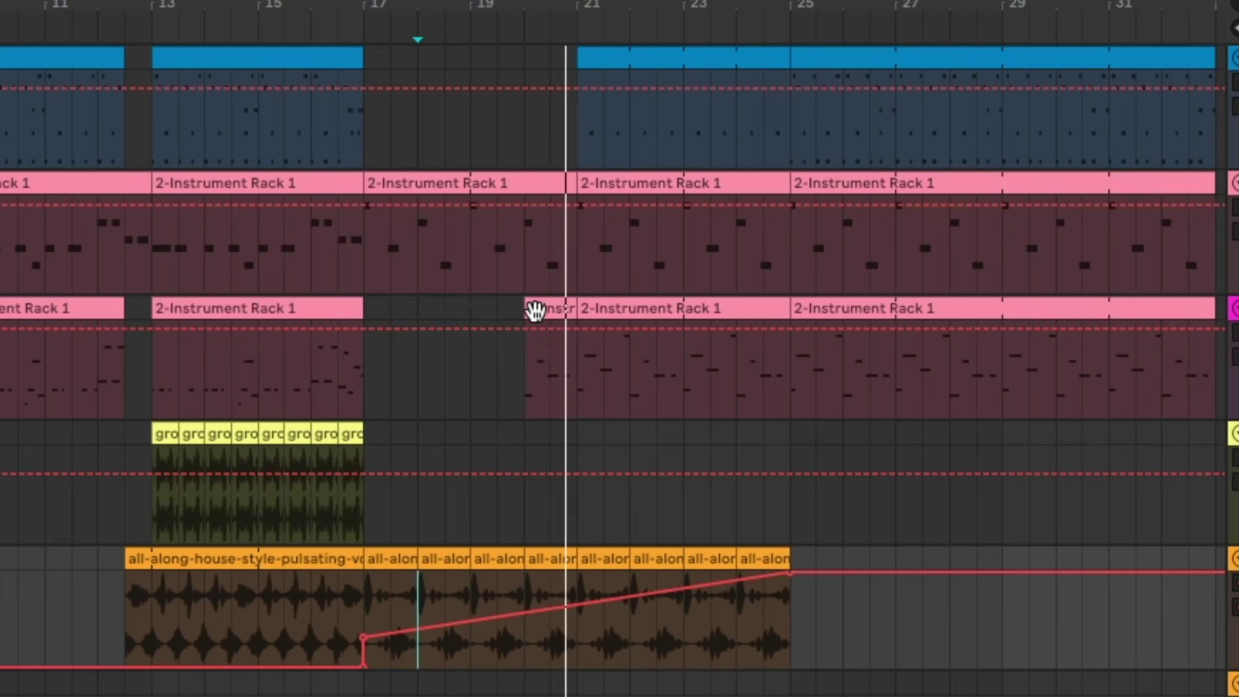
{"action": "left_click_drag", "start_coordinate": [534, 304], "coordinate": [538, 304]}
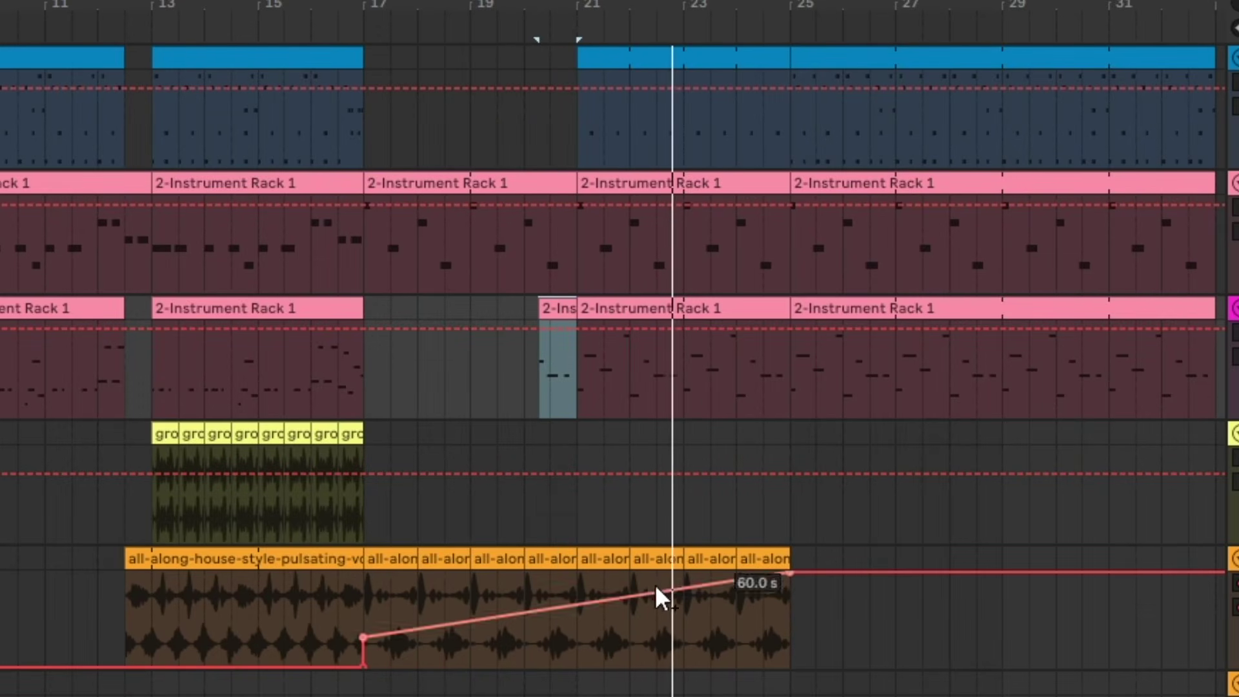
Hide the automation lanes and delete the drums in the bar from 24 to 25.
{"action": "key", "text": "a"}
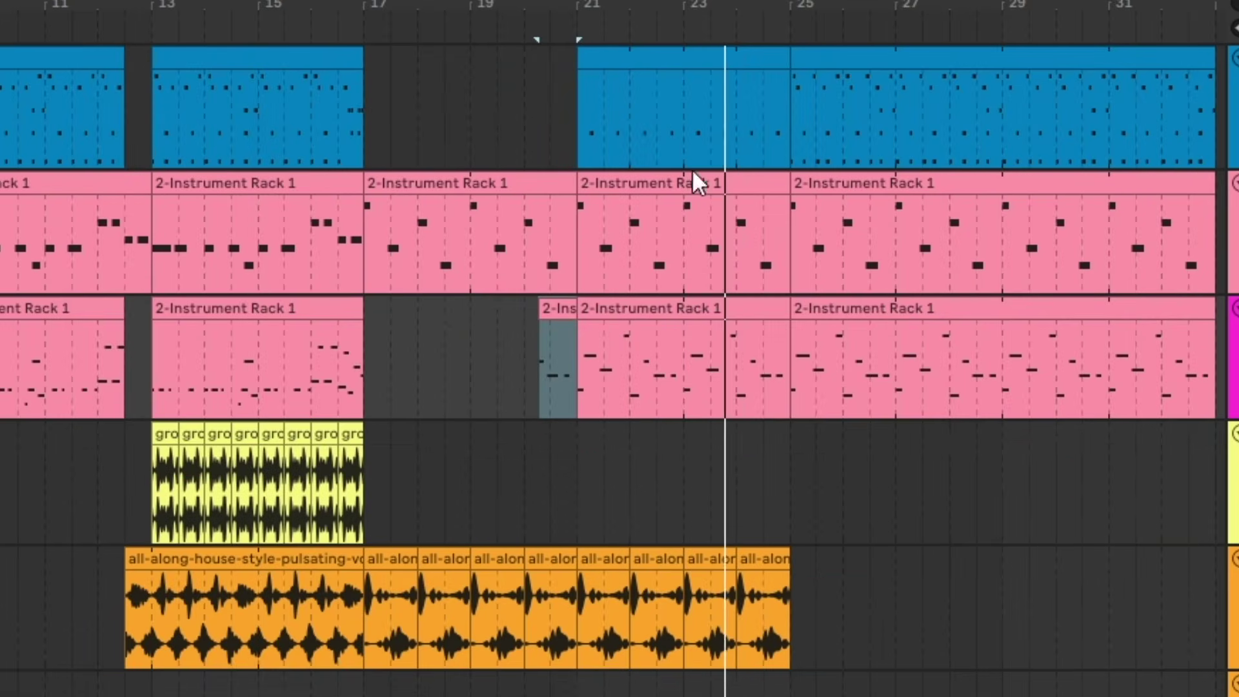
{"action": "left_click_drag", "start_coordinate": [743, 118], "coordinate": [786, 130]}
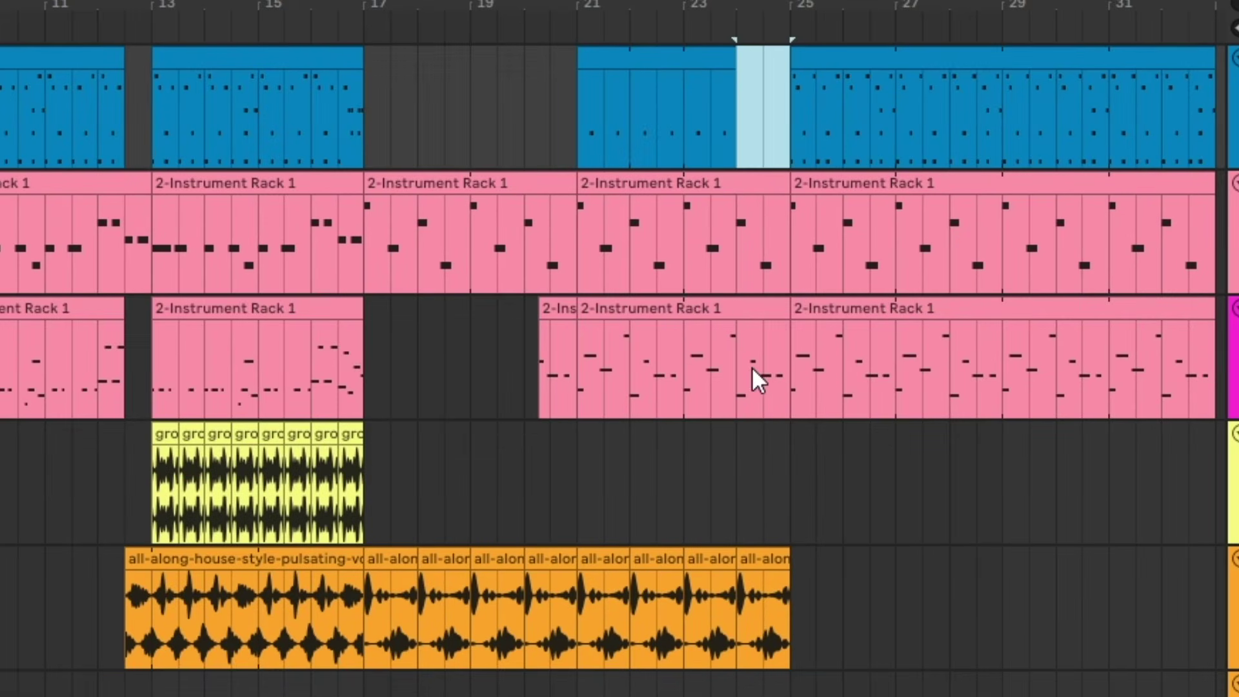
{"action": "key", "text": "Delete"}
Repeat the first beat of bar 24 three times on both instrument tracks to fill the bar up to 25.
{"action": "key", "text": "plus"}
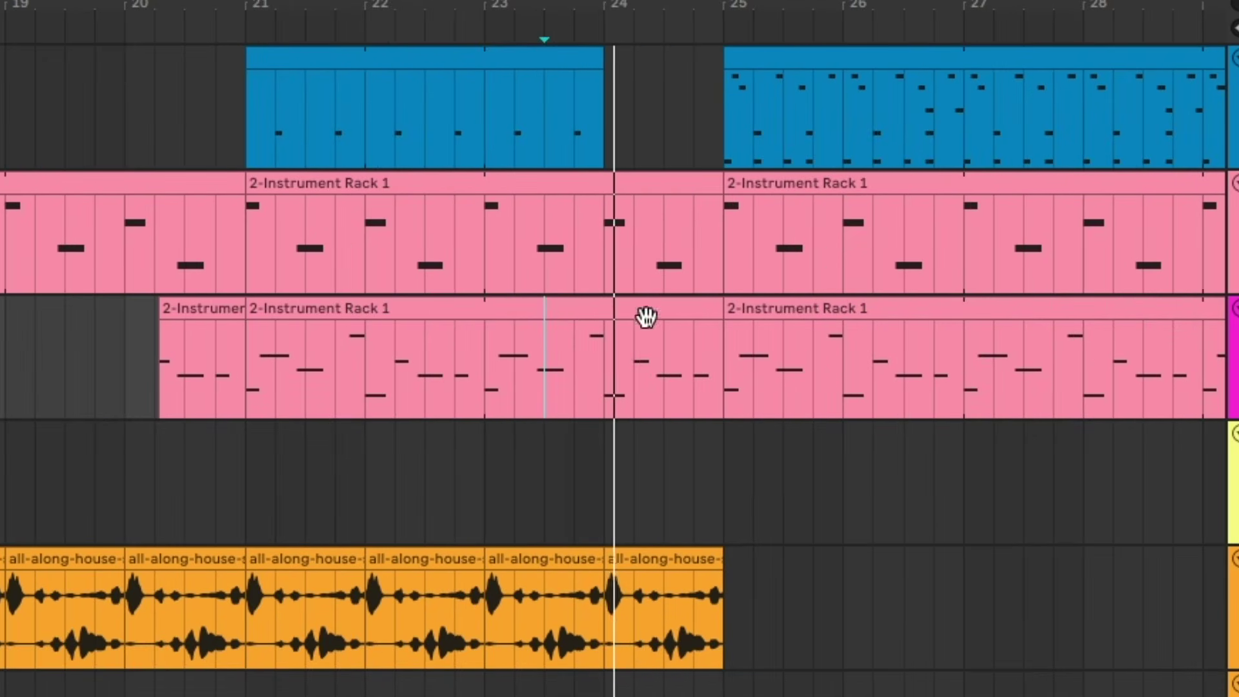
{"action": "left_click_drag", "start_coordinate": [612, 250], "coordinate": [647, 318]}
{"action": "key", "text": "ctrl+d"}
{"action": "key", "text": "ctrl+d"}
{"action": "key", "text": "ctrl+d"}
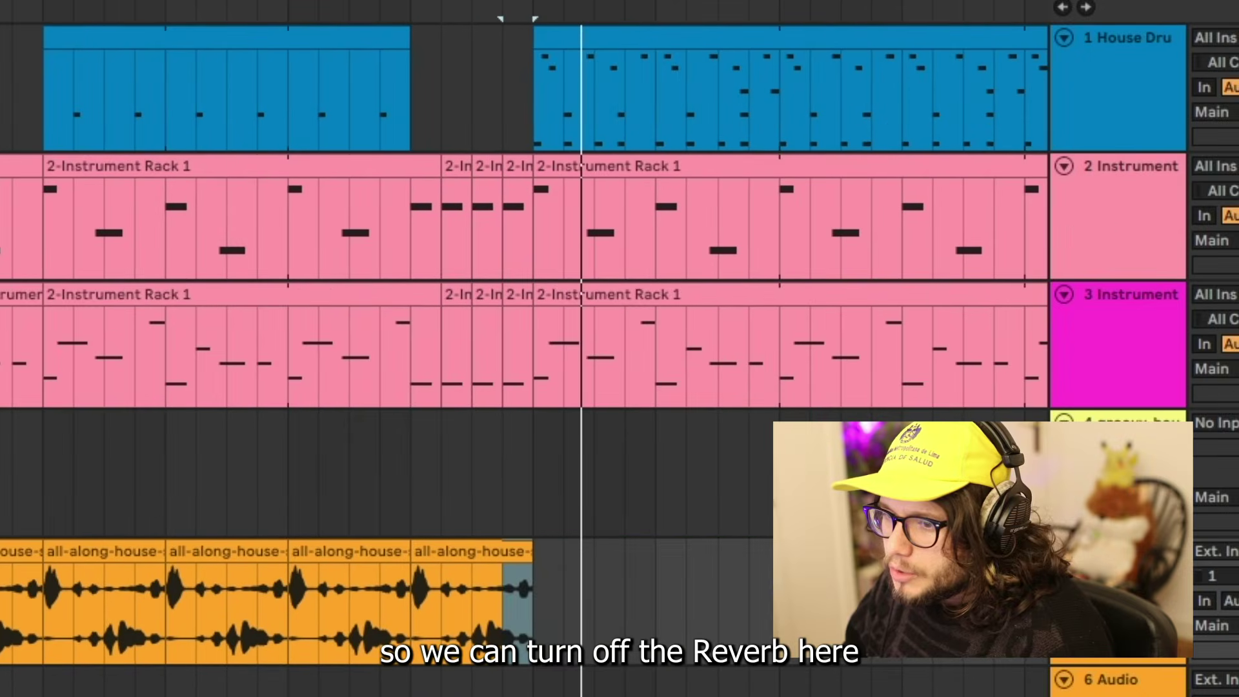
Automate the vocal Reverb's Device On to switch off at bar 24.
{"action": "key", "text": "a"}
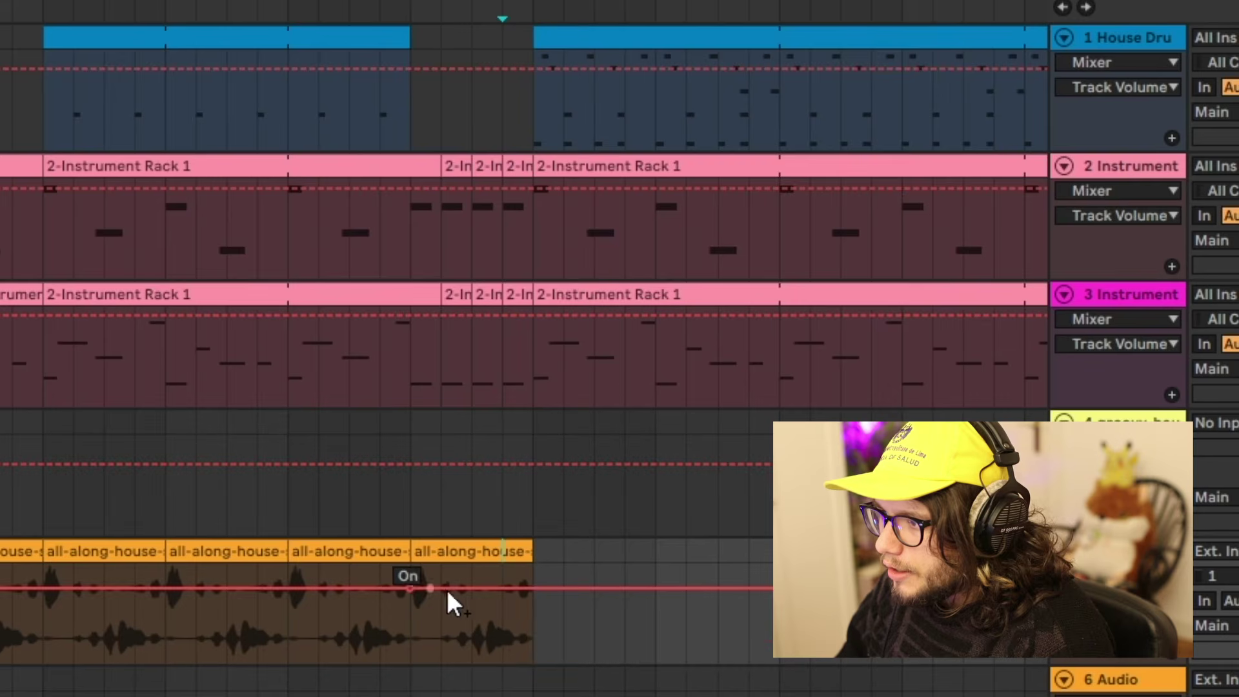
{"action": "left_click_drag", "start_coordinate": [418, 588], "coordinate": [418, 642]}
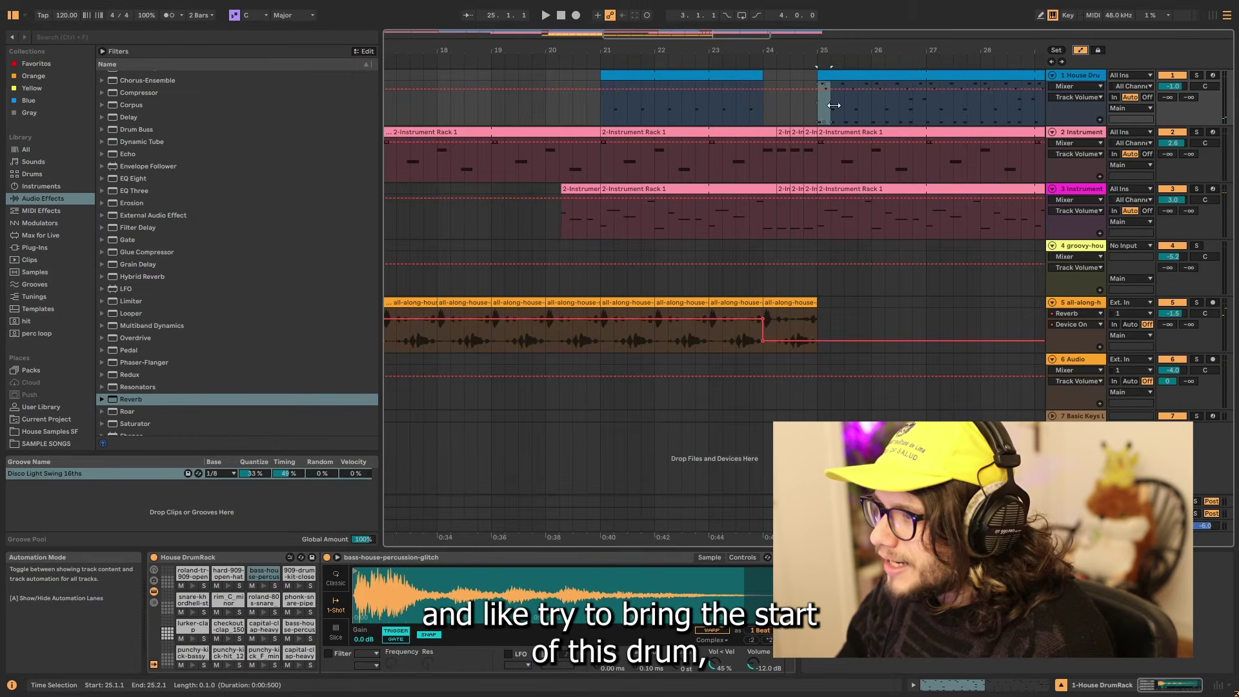
Copy the first drum beat of bar 25 to bar 24 and duplicate it three times to fill the bar.
{"action": "left_click", "coordinate": [1080, 49]}
{"action": "key", "text": "ctrl+c"}
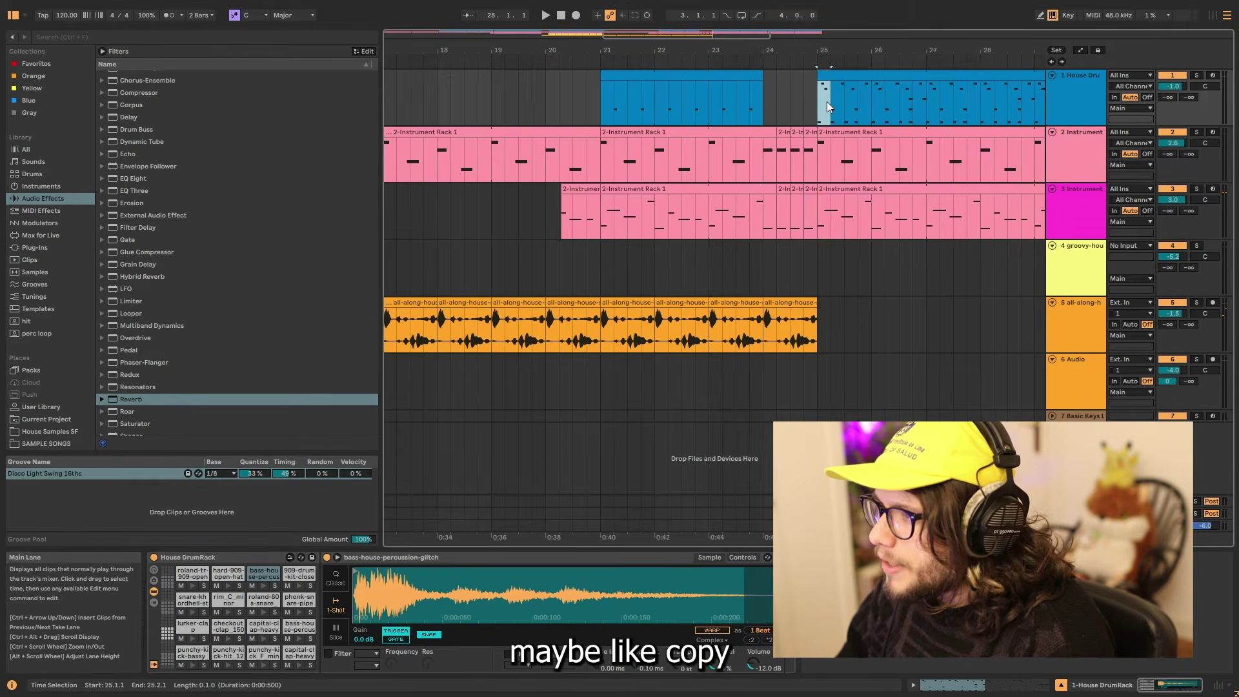
{"action": "left_click", "coordinate": [767, 114]}
{"action": "key", "text": "ctrl+v"}
{"action": "key", "text": "ctrl+d"}
{"action": "key", "text": "ctrl+d"}
{"action": "key", "text": "ctrl+d"}
Play back the bridge and remove the short lead-in clip before bar 21 on the second Instrument Rack track.
{"action": "left_click", "coordinate": [420, 229]}
{"action": "key", "text": "space"}
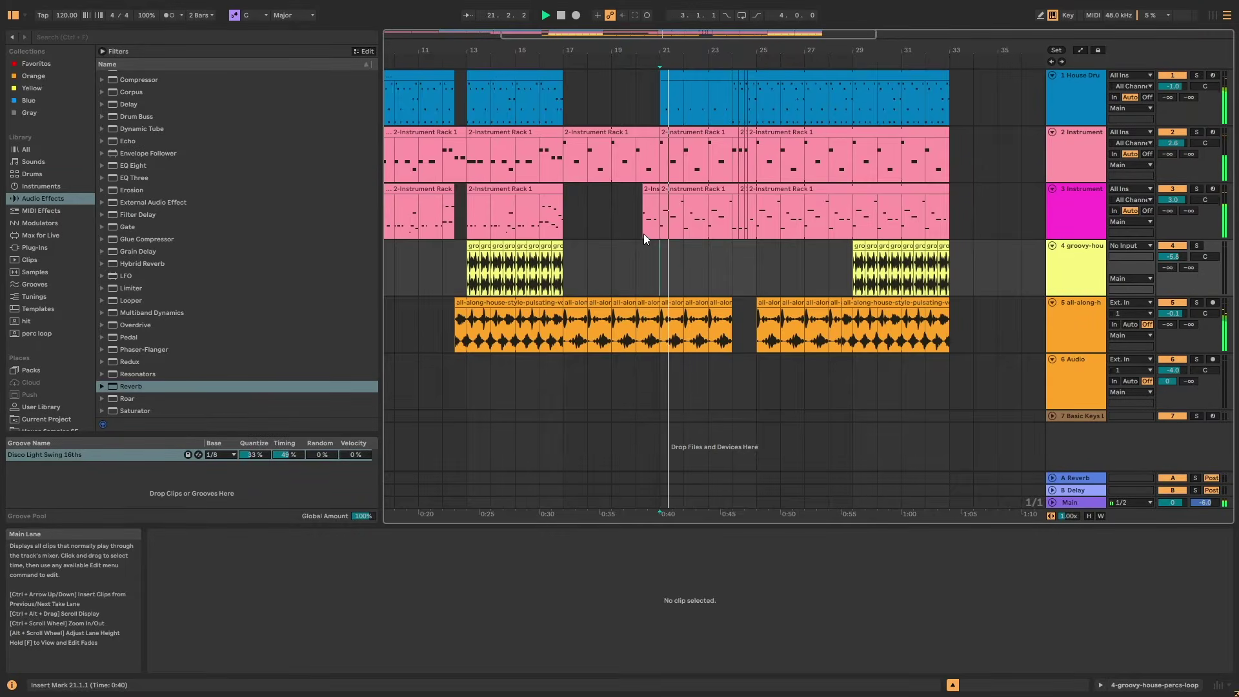
{"action": "scroll", "coordinate": [644, 229], "scroll_direction": "up", "scroll_amount": 3}
{"action": "left_click_drag", "start_coordinate": [644, 220], "coordinate": [865, 207]}
{"action": "scroll", "coordinate": [893, 223], "scroll_direction": "down", "scroll_amount": 5}
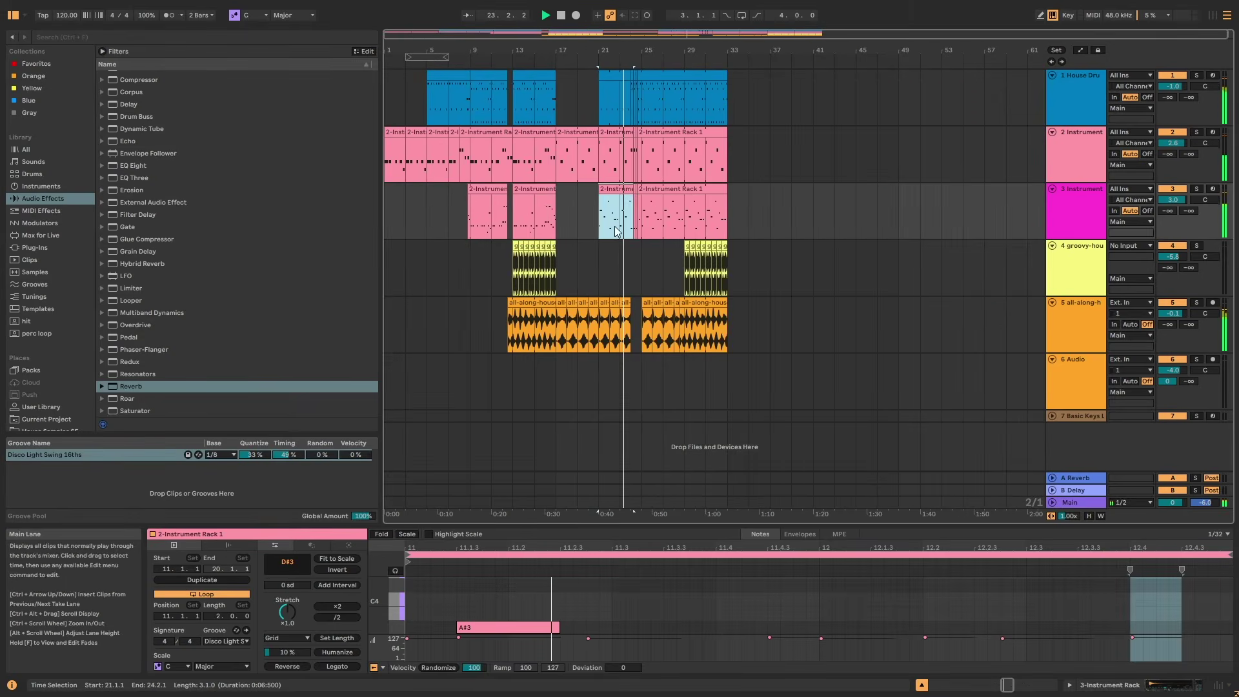
{"action": "scroll", "coordinate": [688, 218], "scroll_direction": "up", "scroll_amount": 5}
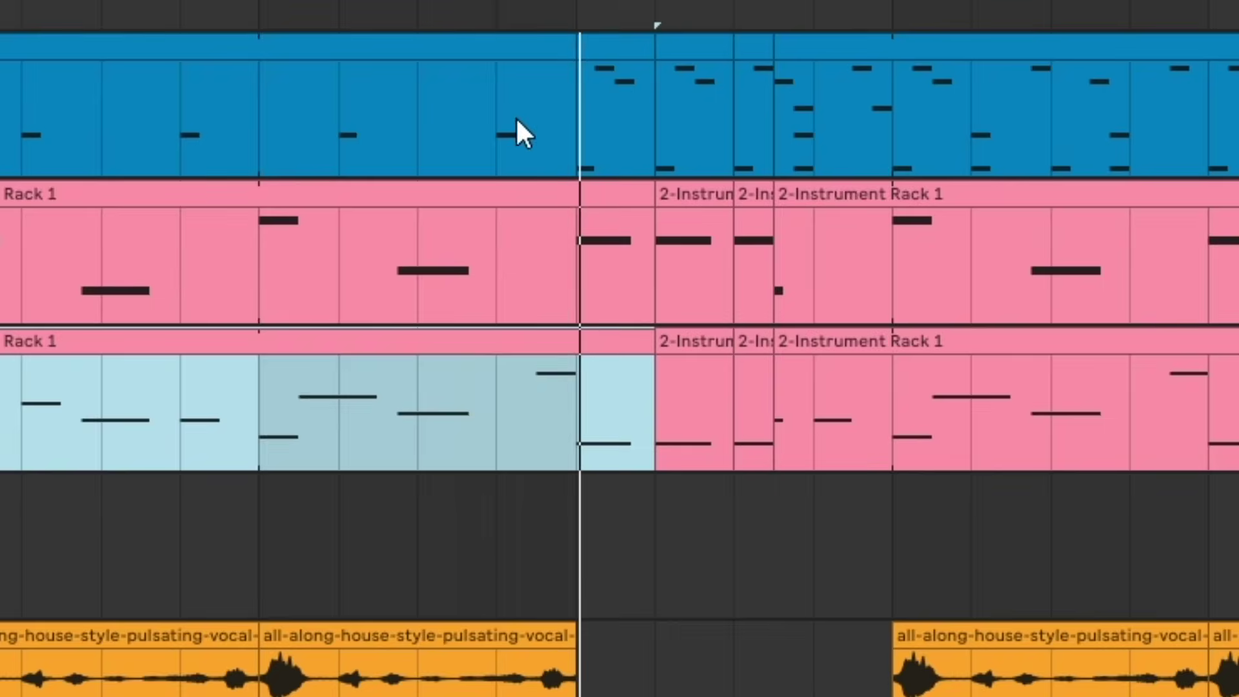
Delete the last beat before bar 24 on the drum track and both instrument tracks.
{"action": "left_click_drag", "start_coordinate": [523, 133], "coordinate": [575, 393]}
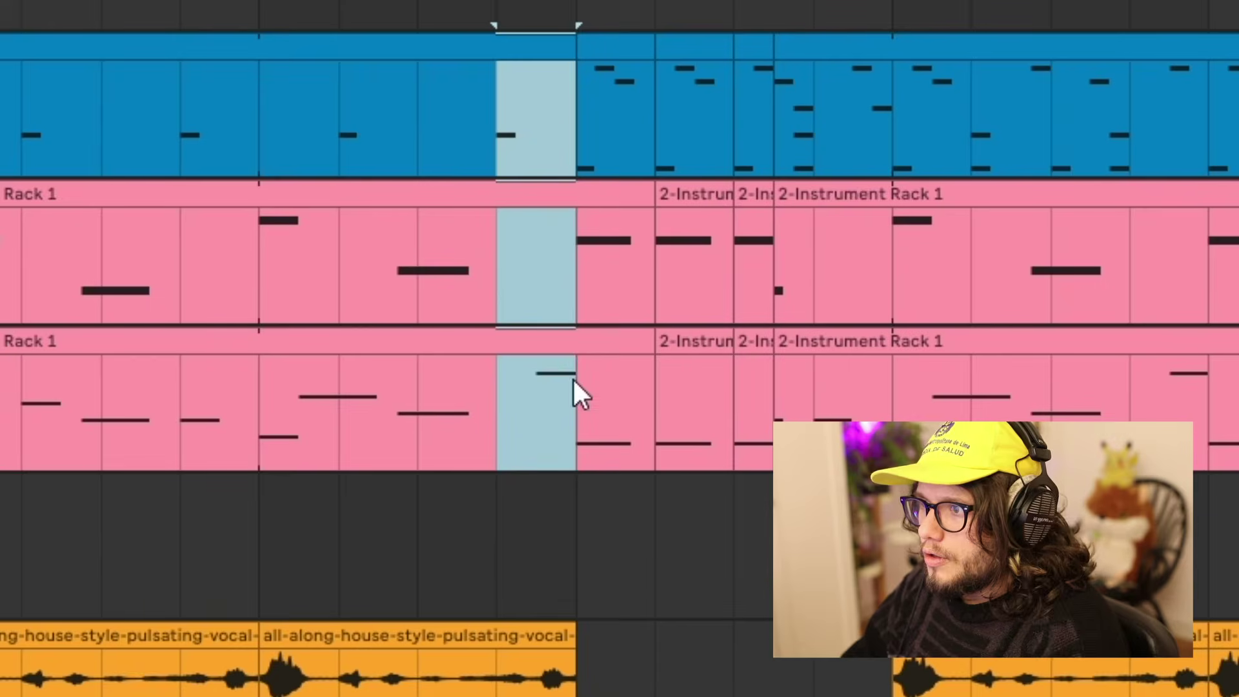
{"action": "key", "text": "Delete"}
{"action": "scroll", "coordinate": [413, 400], "scroll_direction": "down", "scroll_amount": 5}
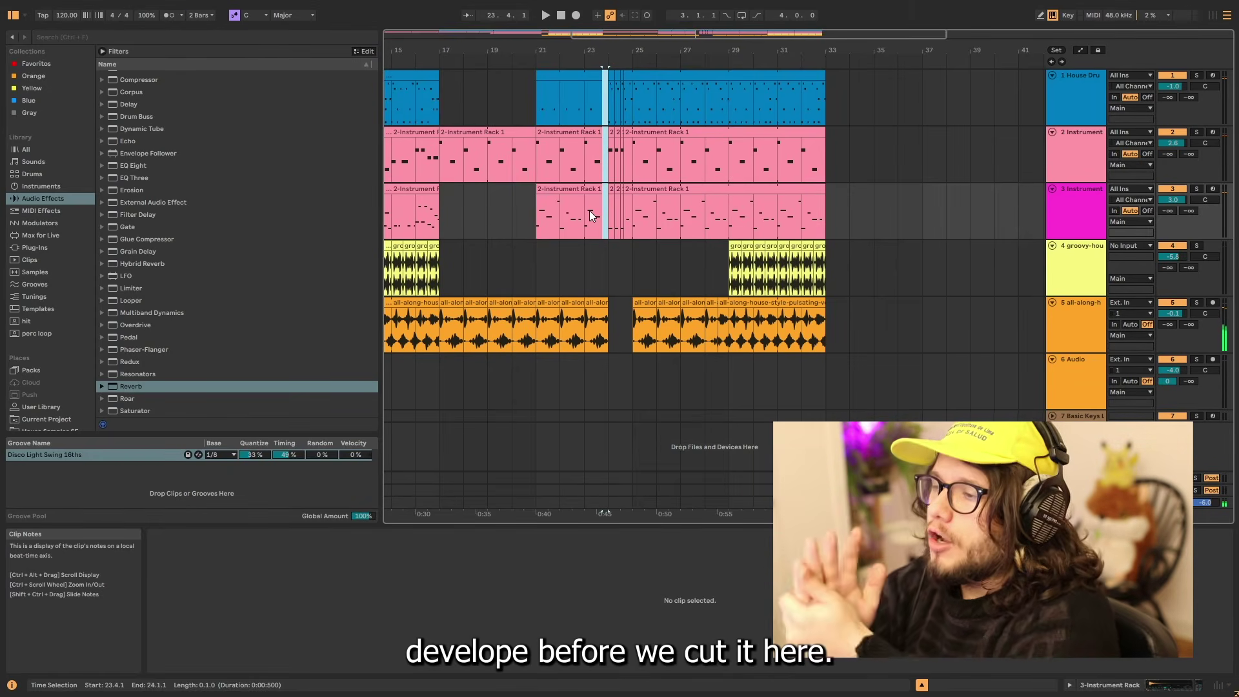
{"action": "key", "text": "Delete"}
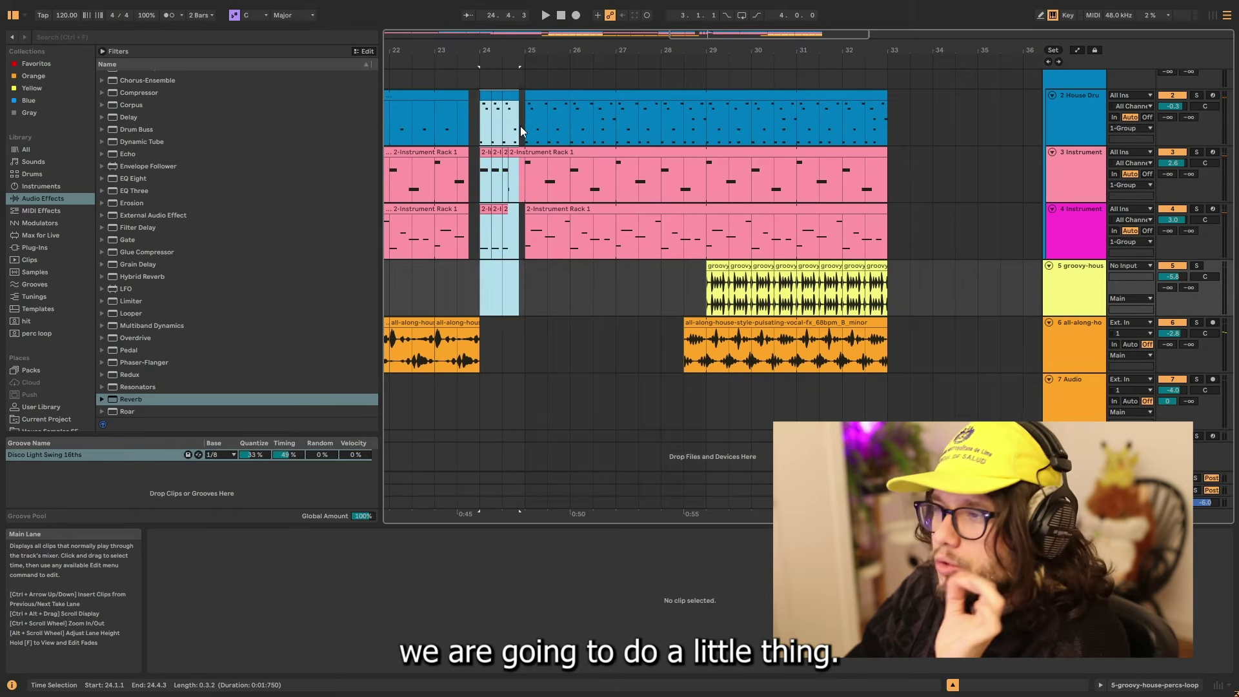
Select the grouped drum and instrument tracks one by one and play back their section from bar 24 to 25.
{"action": "left_click", "coordinate": [520, 126]}
{"action": "scroll", "coordinate": [572, 222], "scroll_direction": "up", "scroll_amount": 1}
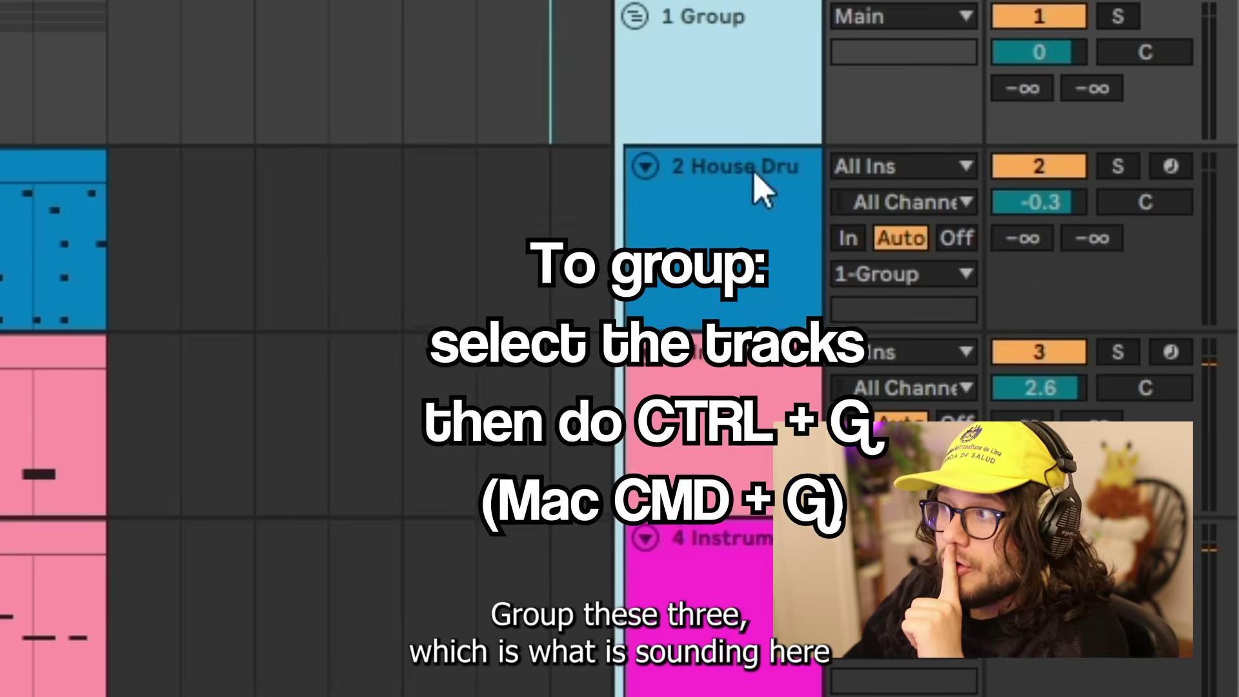
{"action": "left_click", "coordinate": [1082, 129]}
{"action": "left_click", "coordinate": [1075, 194]}
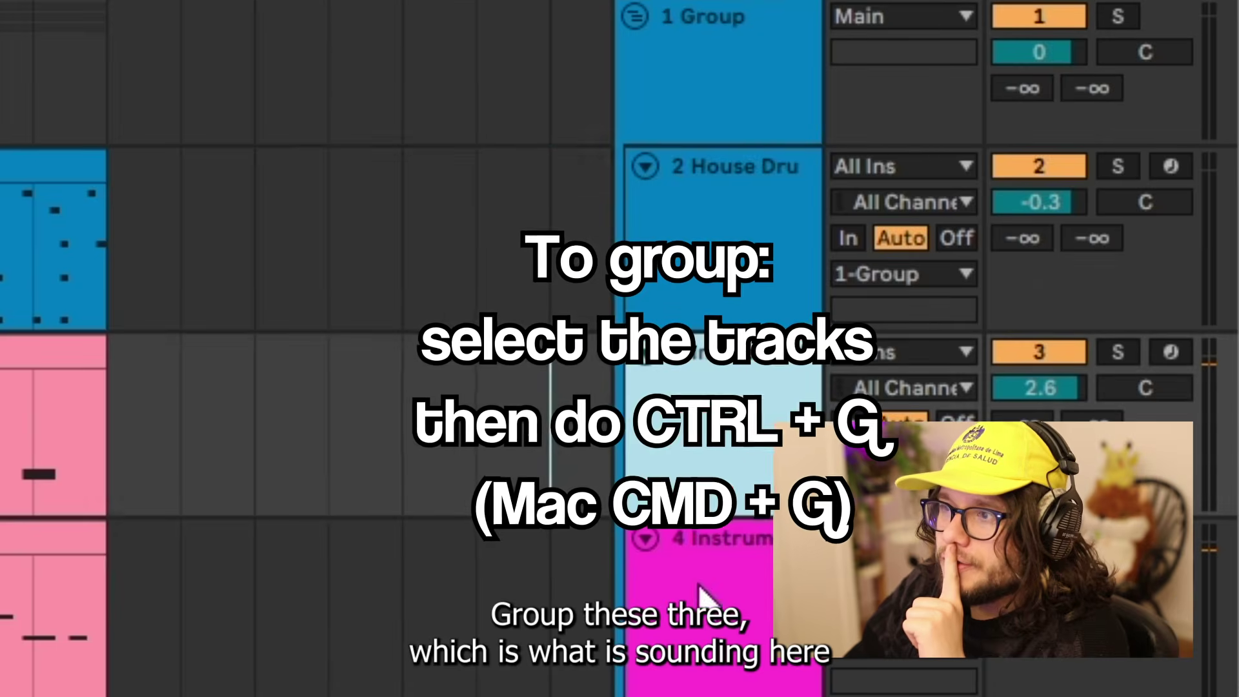
{"action": "left_click", "coordinate": [1069, 249]}
{"action": "left_click_drag", "start_coordinate": [478, 141], "coordinate": [520, 241]}
{"action": "key", "text": "space"}
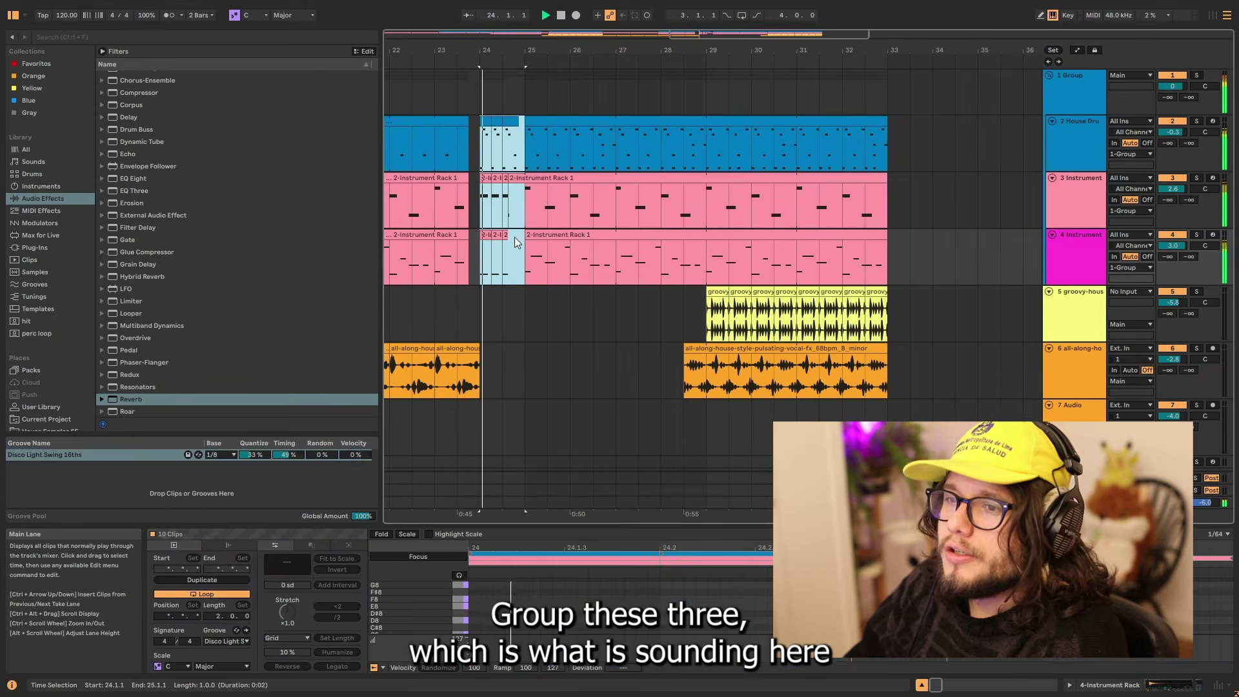
Add Auto Filter to the group track and automate its Device On to switch on at bar 24.
{"action": "scroll", "coordinate": [165, 289], "scroll_direction": "up", "scroll_amount": 3}
{"action": "left_click_drag", "start_coordinate": [136, 112], "coordinate": [520, 98]}
{"action": "left_click", "coordinate": [153, 558]}
{"action": "right_click", "coordinate": [153, 557]}
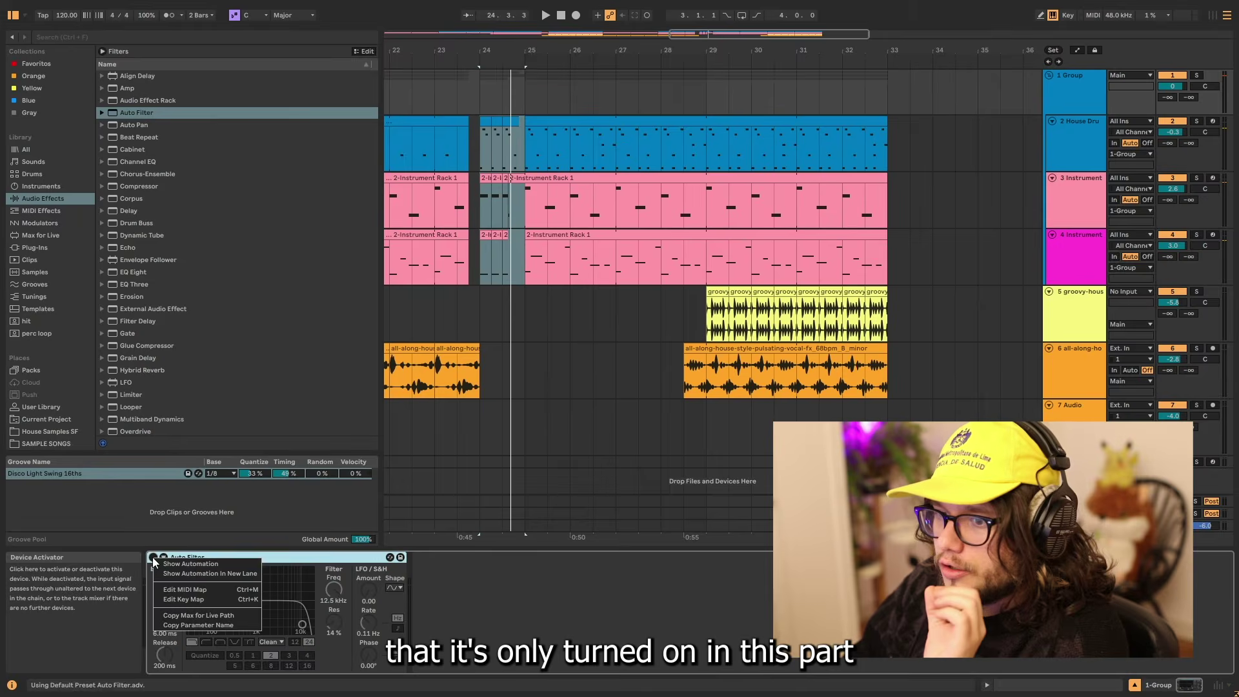
{"action": "left_click", "coordinate": [184, 565]}
{"action": "left_click", "coordinate": [500, 90]}
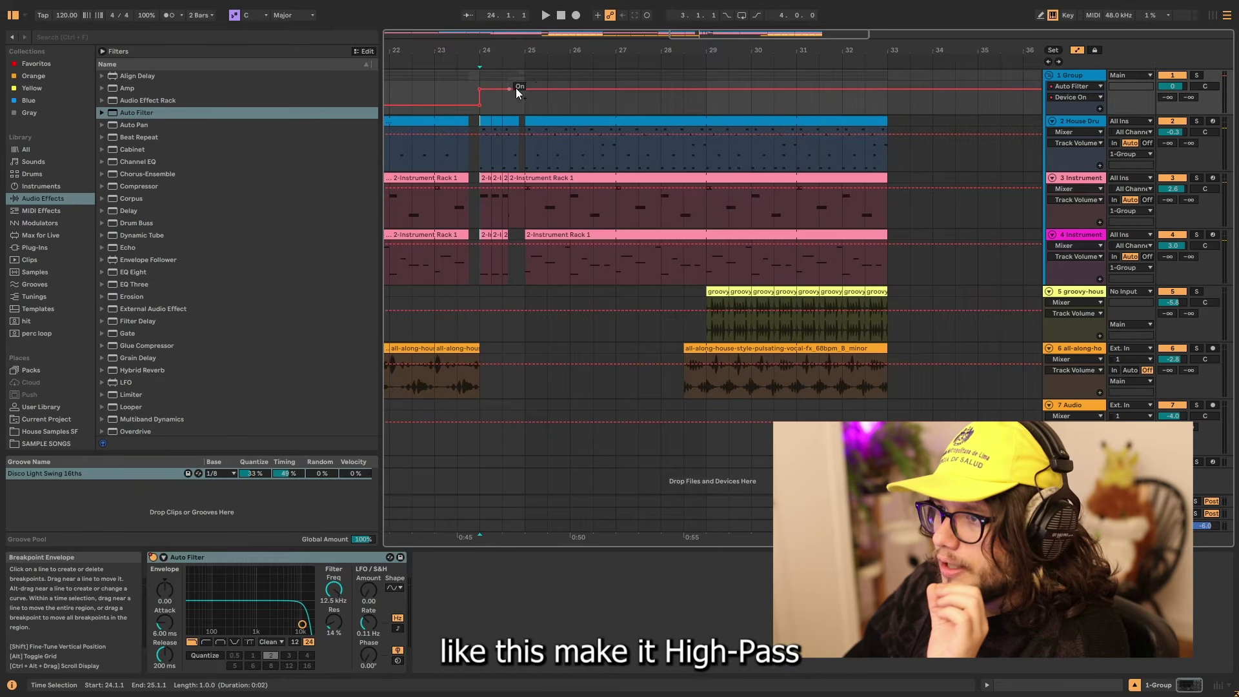
Set the Auto Filter to high-pass and lower its frequency to about 1.28 kHz.
{"action": "left_click", "coordinate": [207, 642]}
{"action": "left_click_drag", "start_coordinate": [342, 595], "coordinate": [342, 633]}
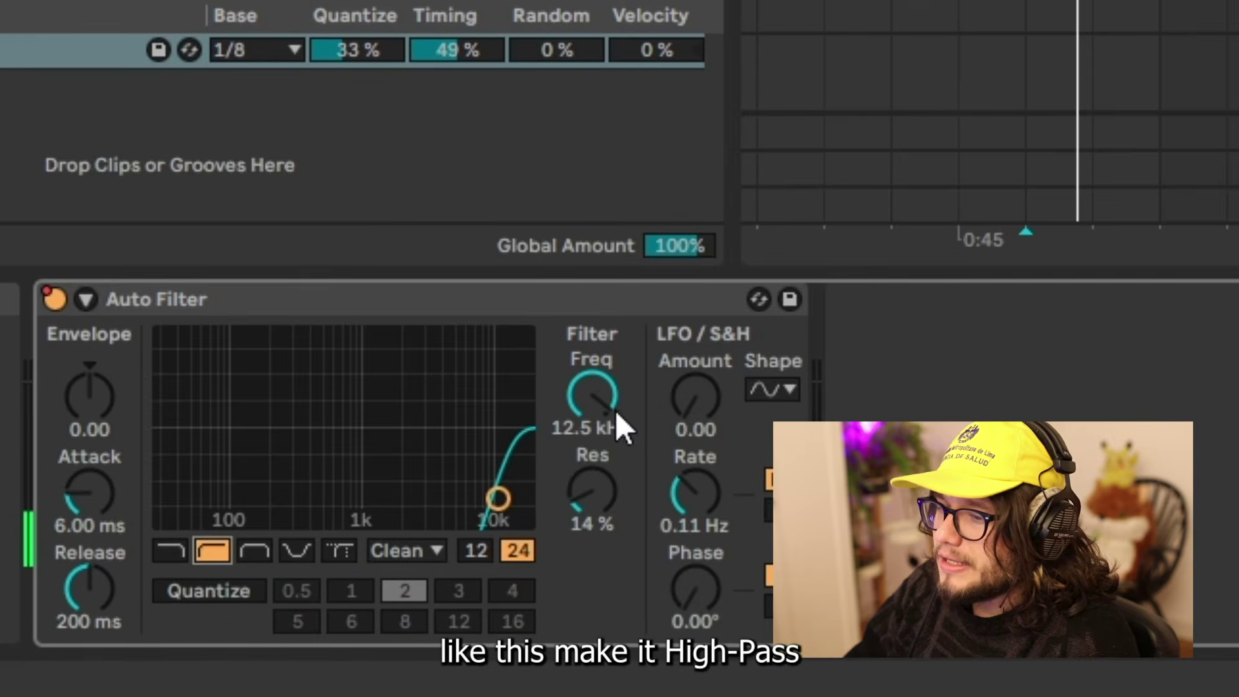
{"action": "mouse_move", "coordinate": [590, 393]}
{"action": "left_mouse_down"}
{"action": "mouse_move", "coordinate": [591, 426]}
{"action": "mouse_move", "coordinate": [591, 403]}
{"action": "left_mouse_up"}
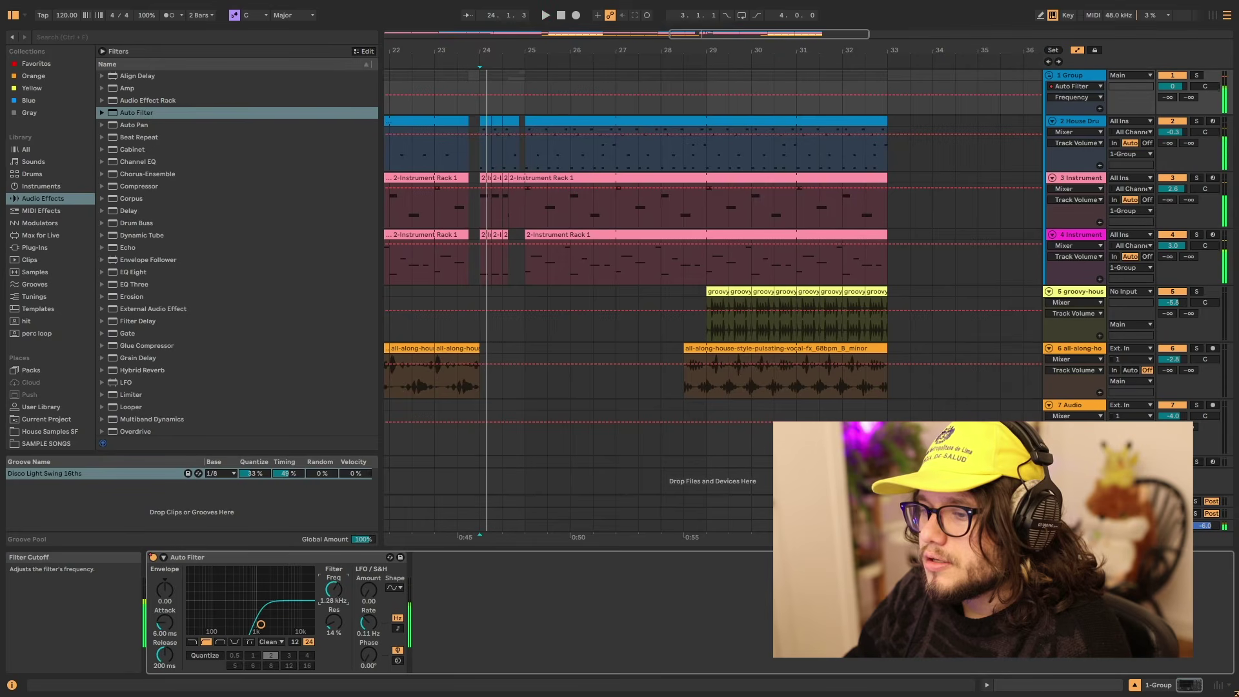
Automate the Auto Filter's Frequency to fall from bar 24 to bar 25 and return, then hide the automation lanes.
{"action": "right_click", "coordinate": [333, 589]}
{"action": "left_click", "coordinate": [362, 598]}
{"action": "mouse_move", "coordinate": [520, 98]}
{"action": "left_mouse_down"}
{"action": "mouse_move", "coordinate": [532, 97]}
{"action": "mouse_move", "coordinate": [526, 107]}
{"action": "left_mouse_up"}
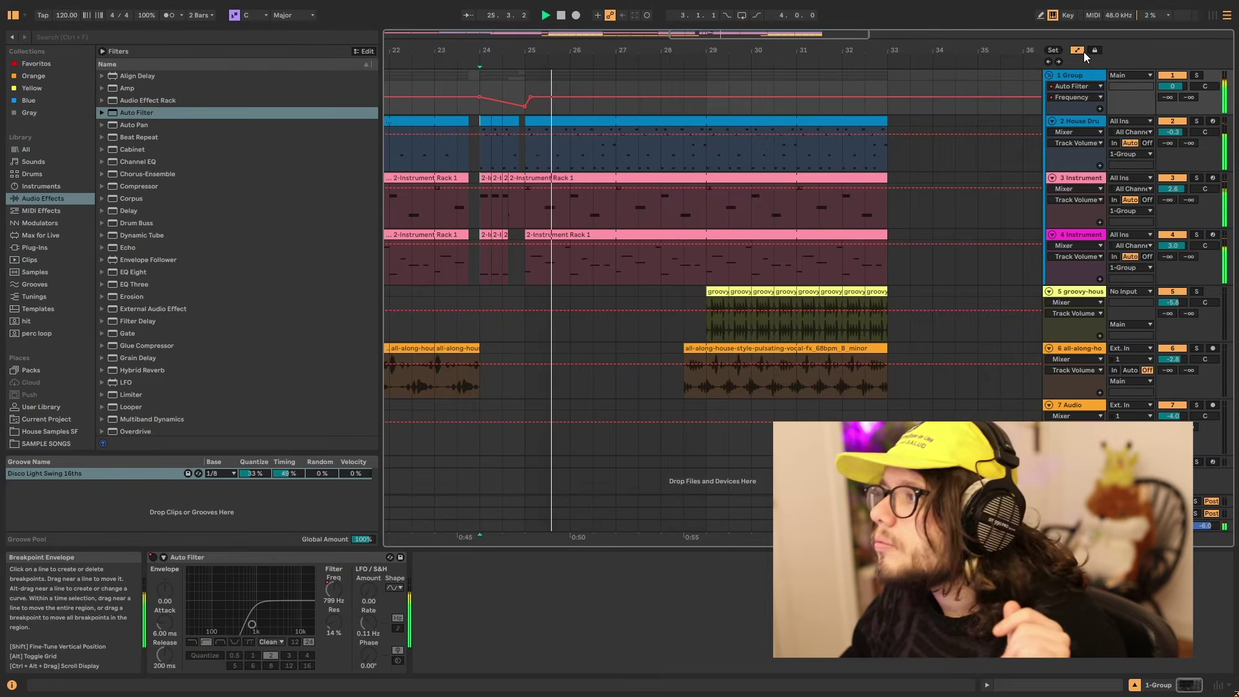
{"action": "left_click", "coordinate": [1077, 50]}
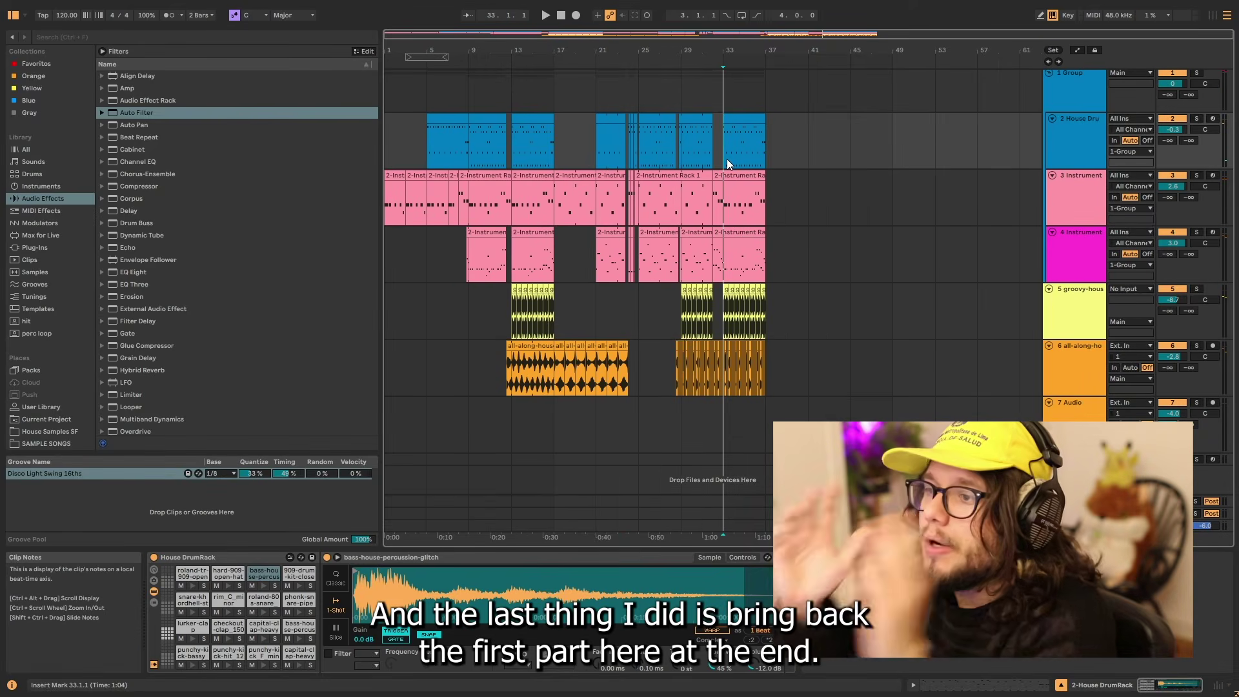
Examine the full section starting at bar 13 and its reprise from bar 33 at the end of the arrangement.
{"action": "left_click_drag", "start_coordinate": [529, 142], "coordinate": [553, 381]}
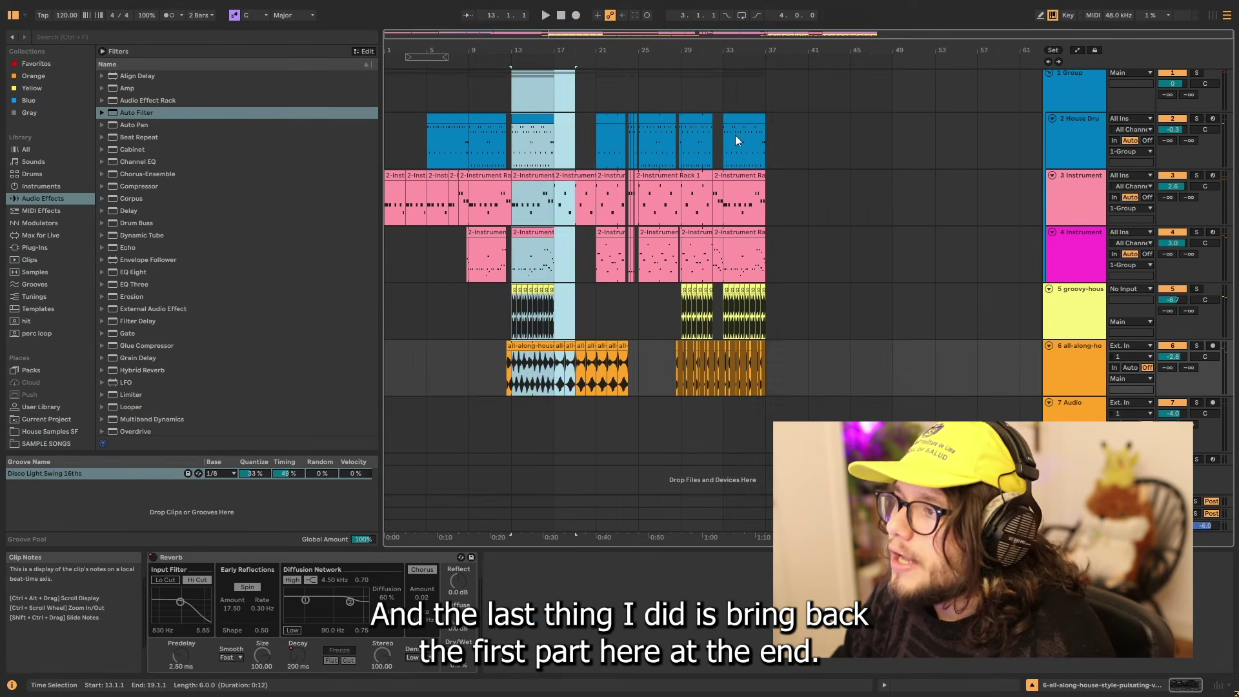
{"action": "left_click_drag", "start_coordinate": [734, 134], "coordinate": [818, 353]}
{"action": "key", "text": "z"}
{"action": "key", "text": "x"}
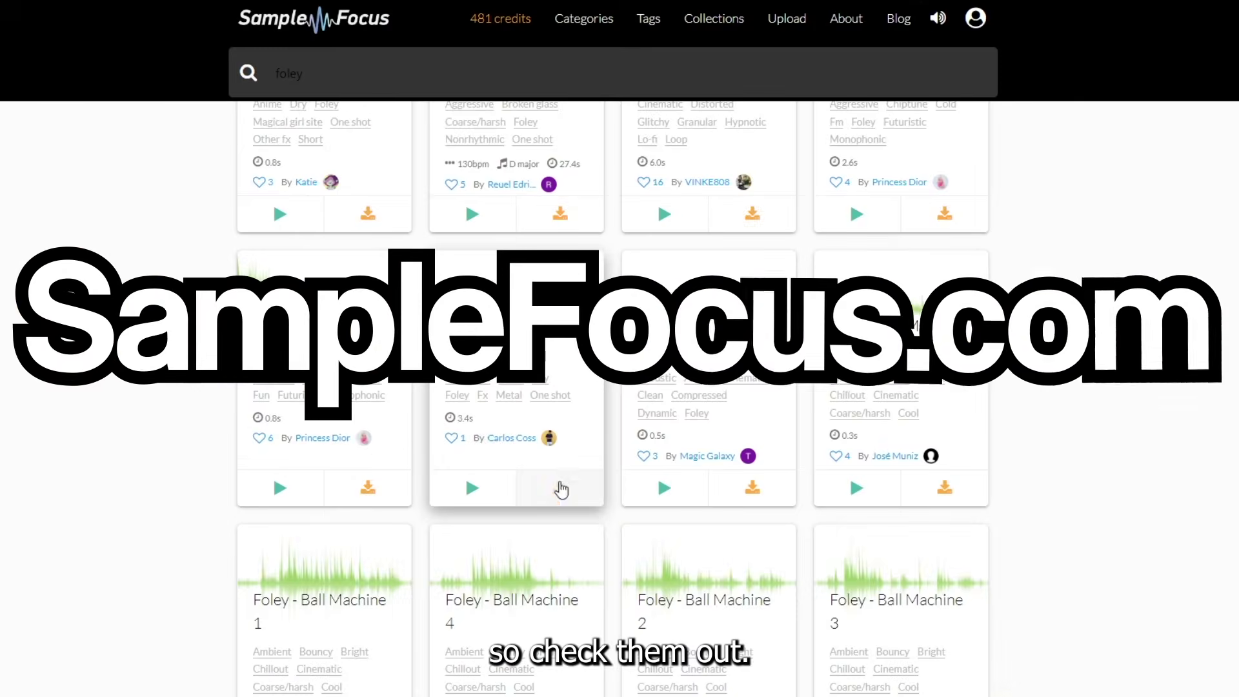
Switch to the Sample Focus website and preview the Small Water Drop sample in the foley results.
{"action": "left_click", "coordinate": [664, 488]}
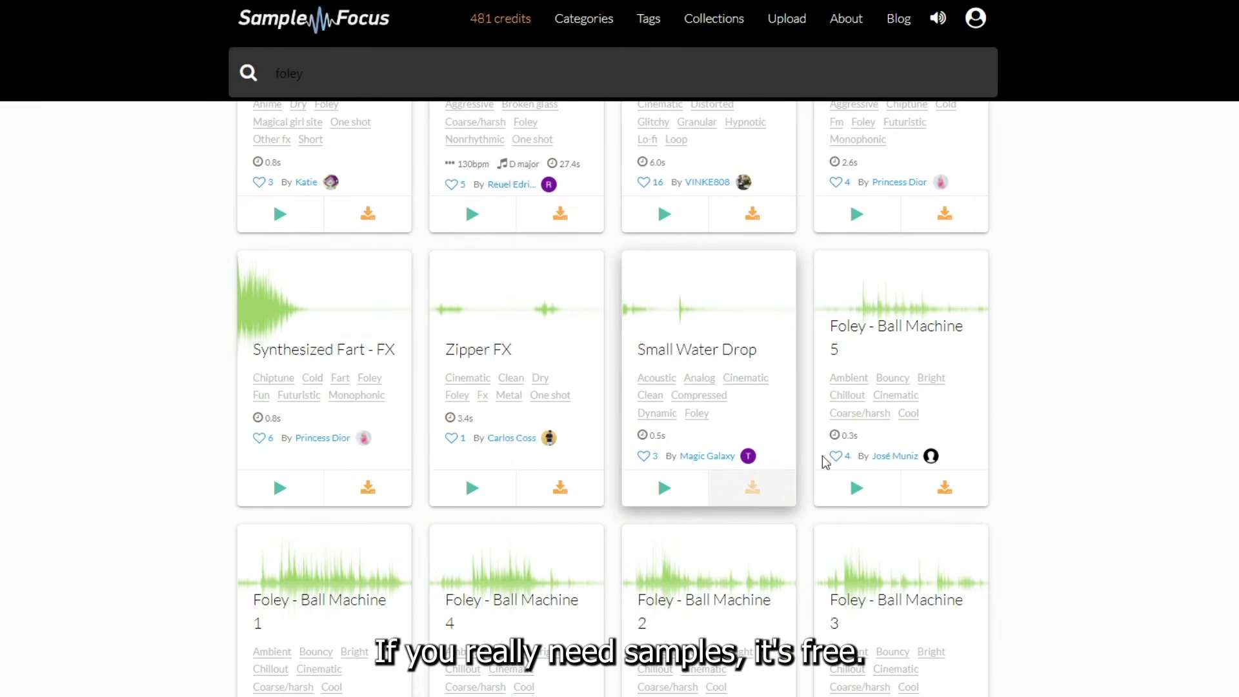